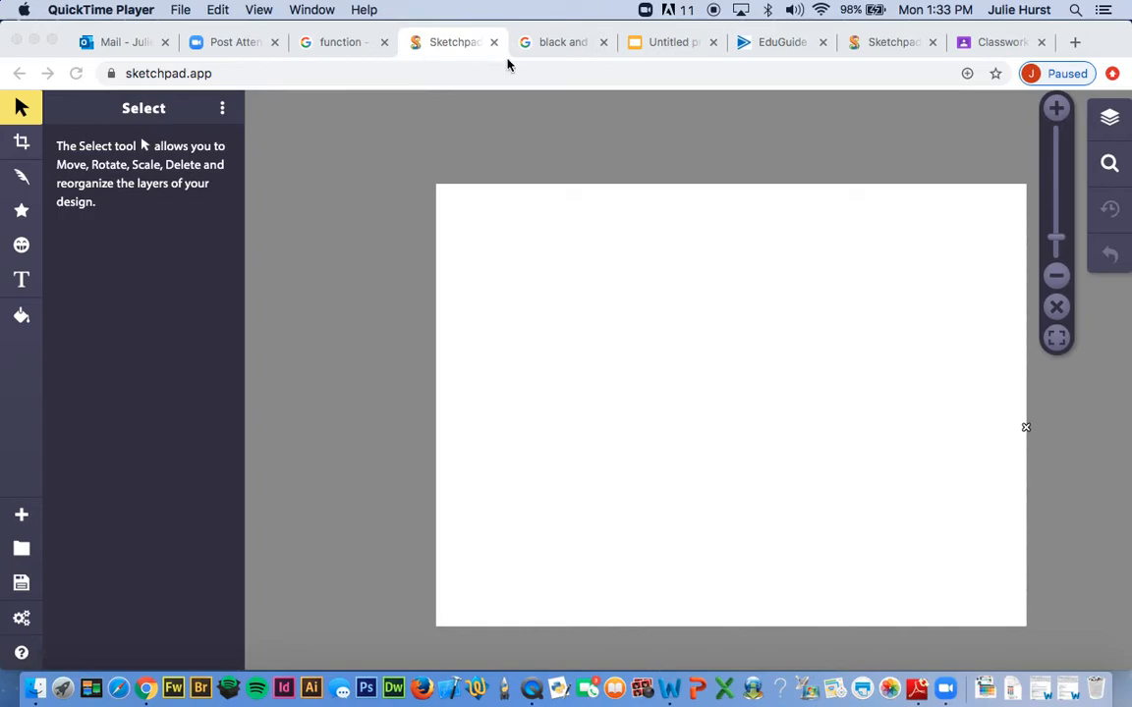
Go to google.com and look through the Google apps list down to Sketchpad
left_click(363, 73)
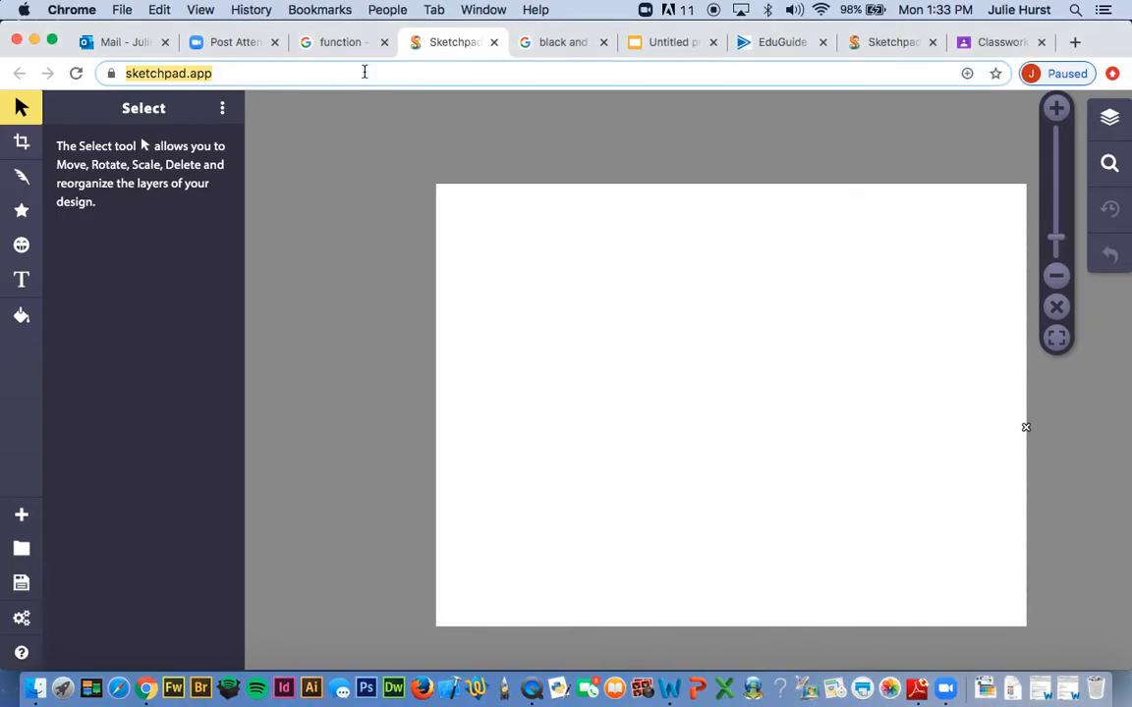
left_click(344, 41)
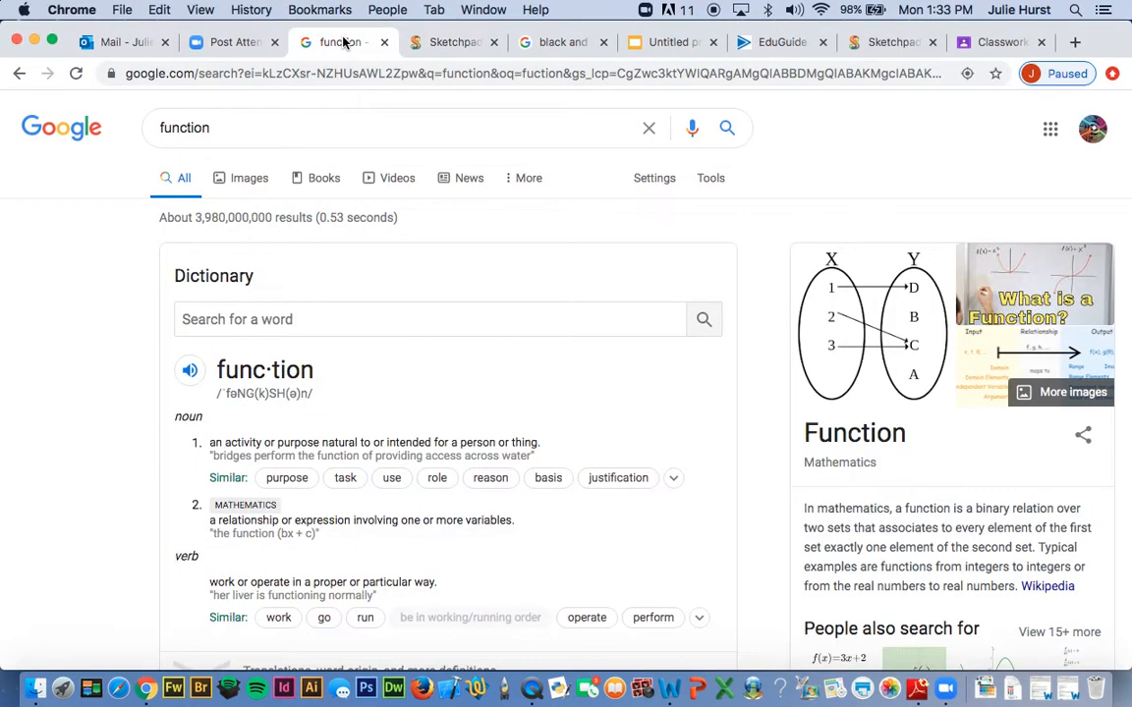
left_click(1054, 138)
scroll(1027, 331, "down", 3)
scroll(1027, 331, "up", 3)
left_click(753, 84)
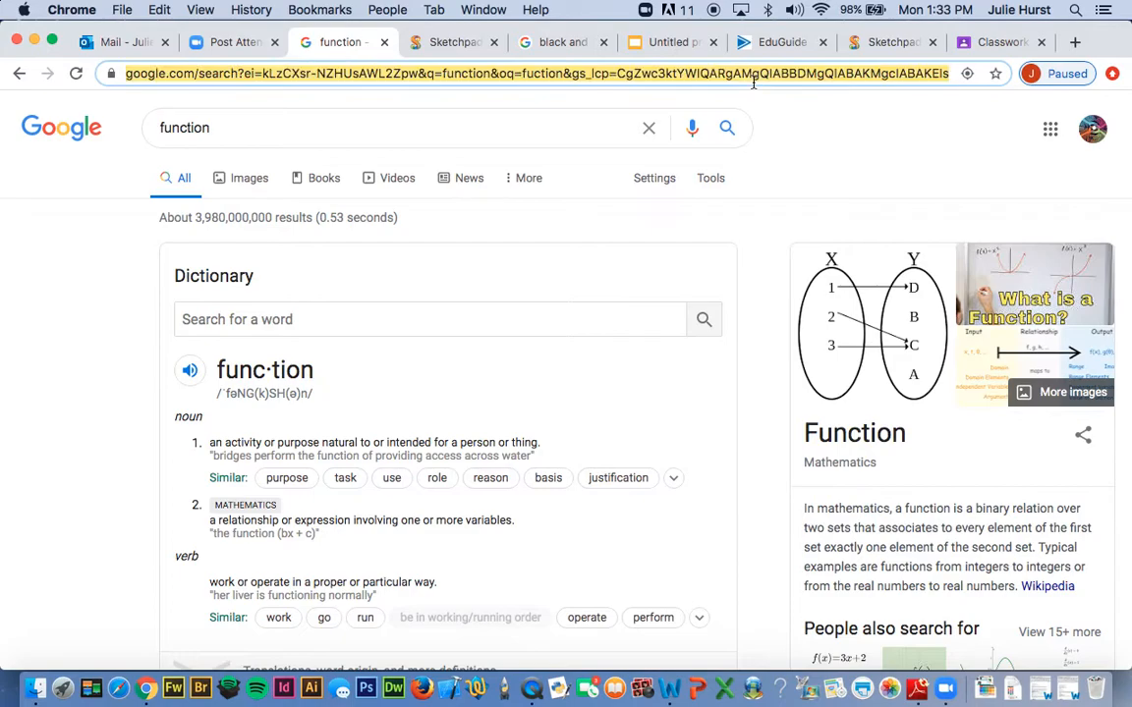
type("g")
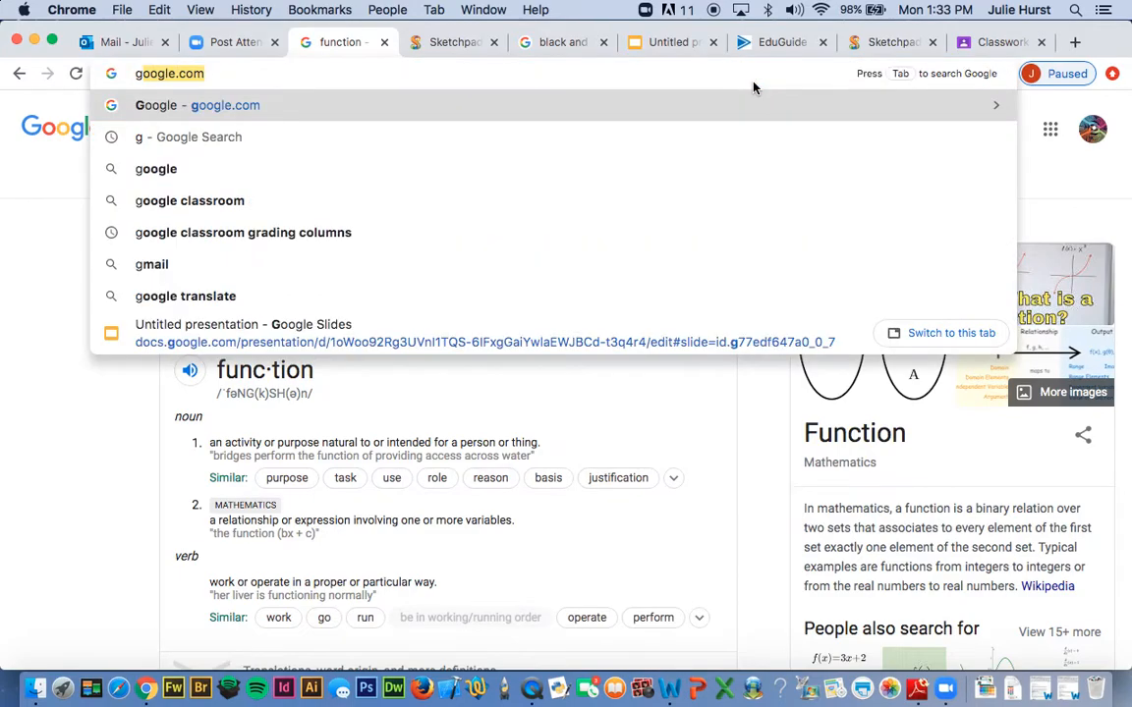
key("Return")
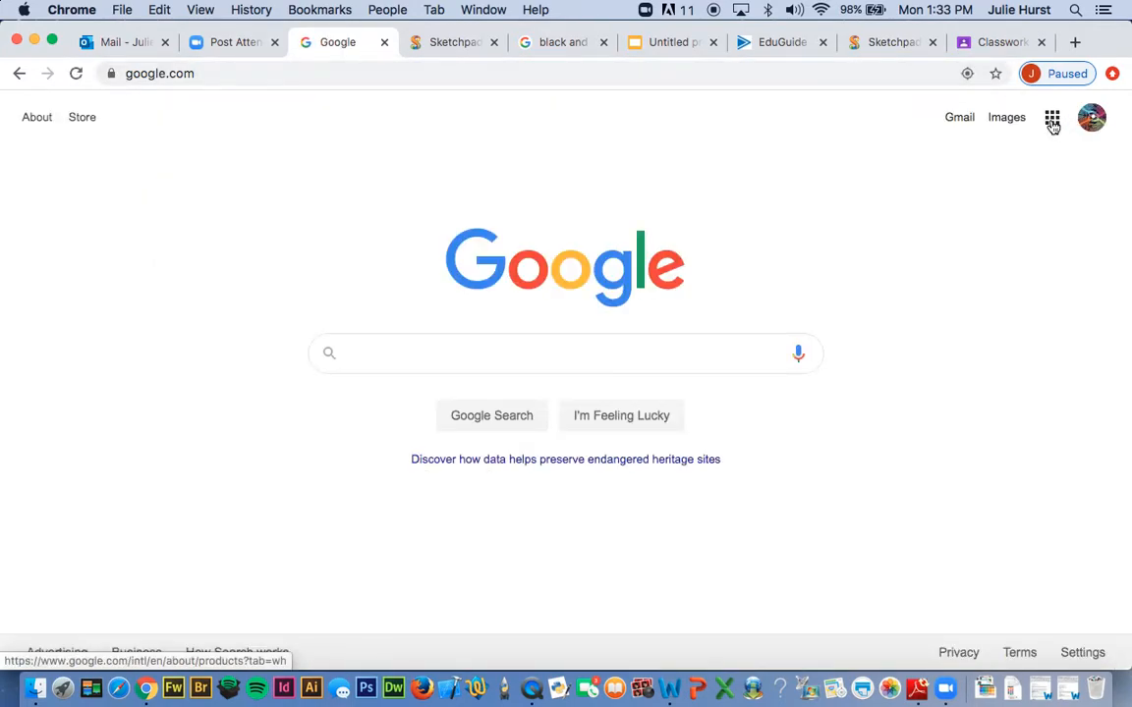
left_click(1052, 120)
scroll(1009, 318, "down", 3)
scroll(1011, 318, "down", 5)
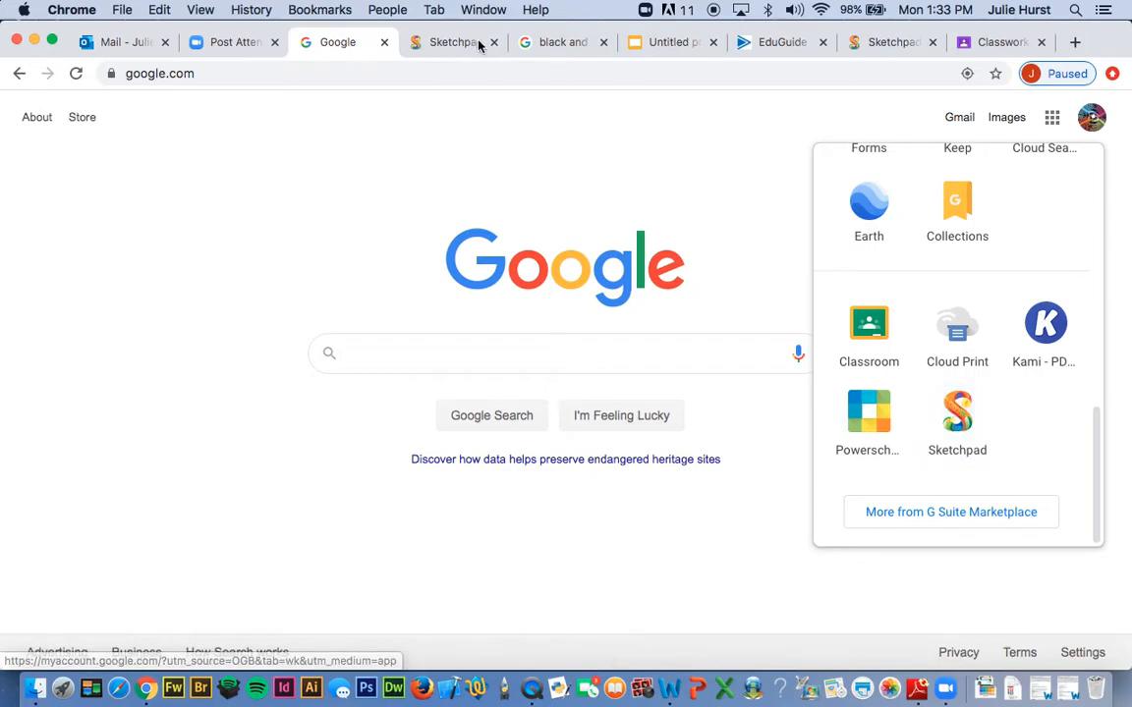
Create a new blank 1024 x 768 px canvas in Sketchpad and fit it in view at 0.64x zoom
left_click(443, 49)
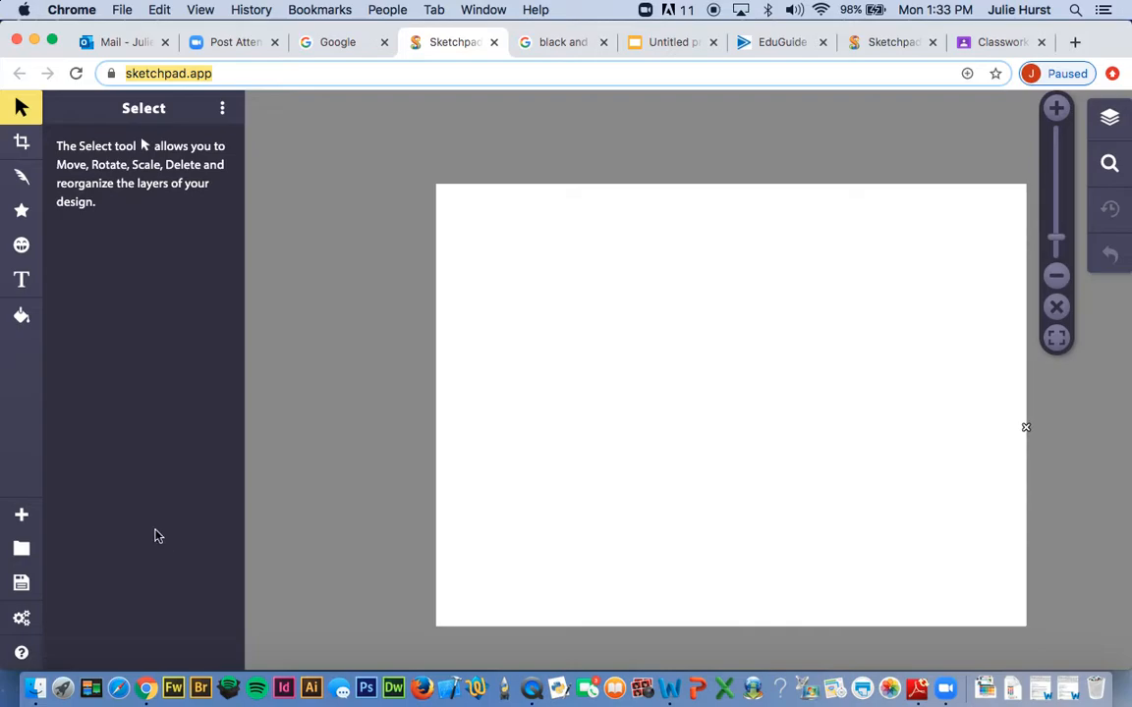
left_click(22, 519)
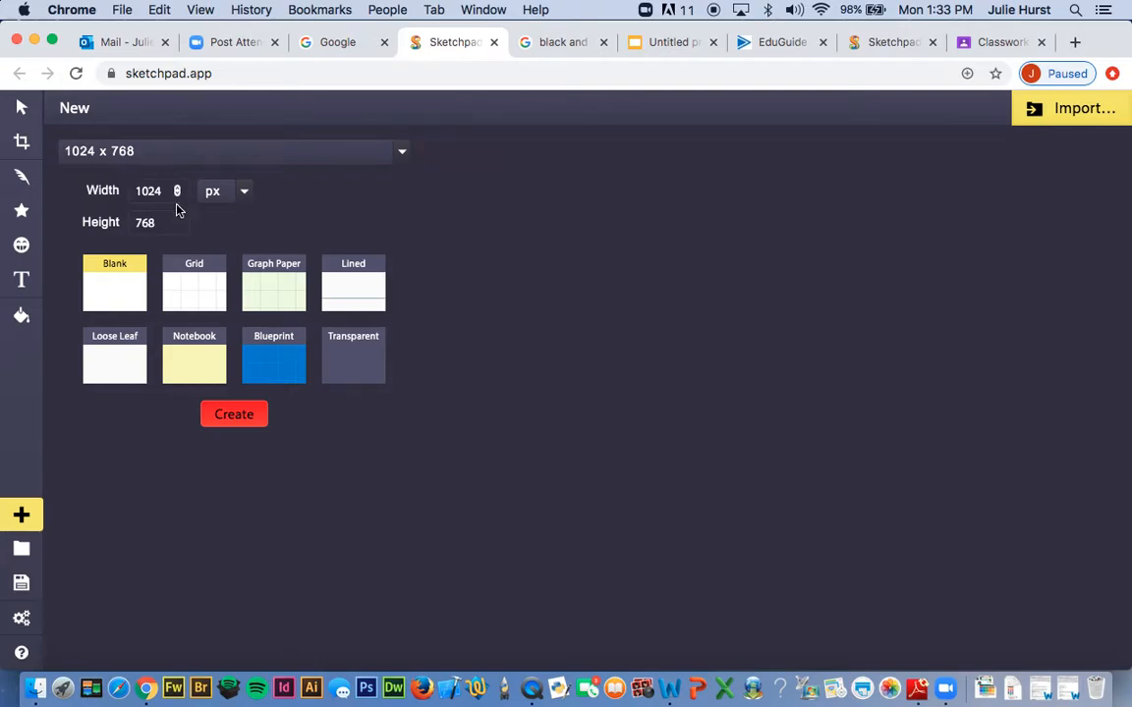
left_click(238, 415)
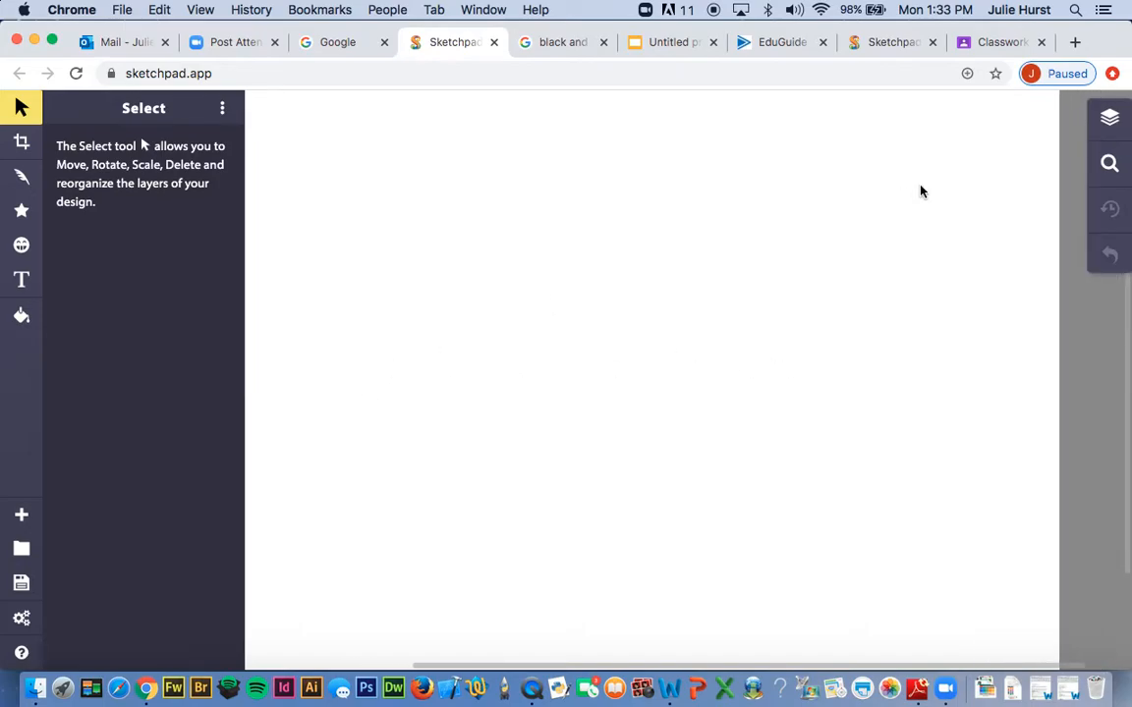
left_click(1109, 163)
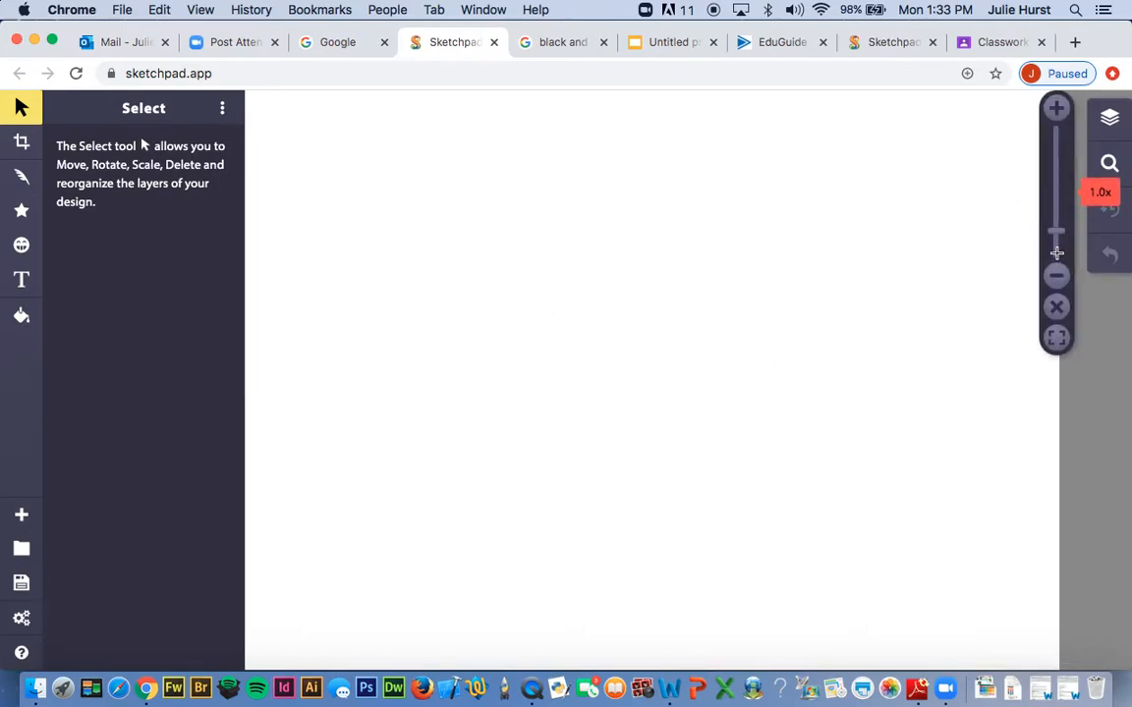
left_click(1057, 236)
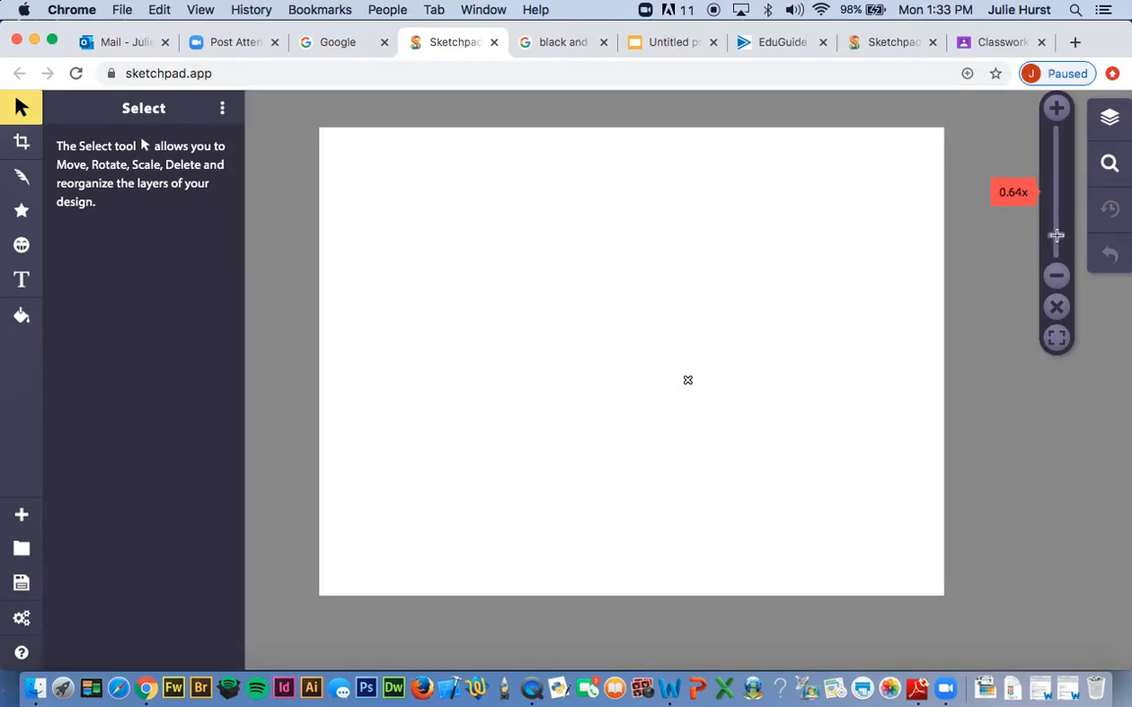
Browse the black and white pictures image results and copy the Nike Air Force 1 sneaker photo
left_click(563, 43)
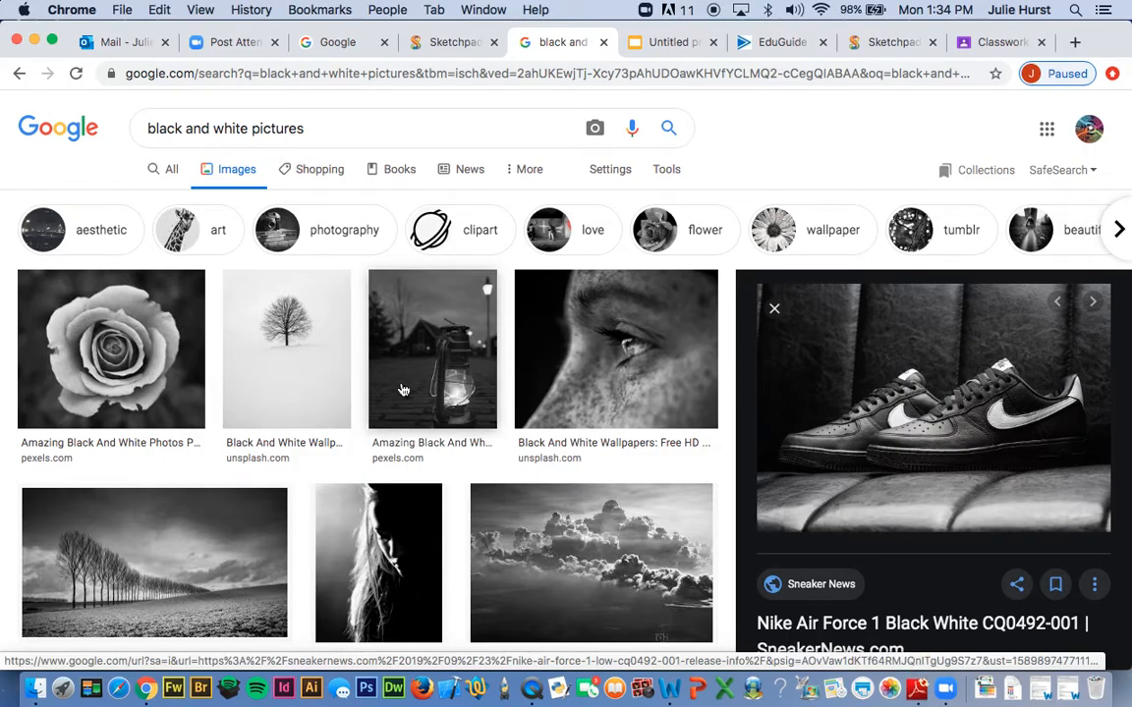
scroll(401, 390, "down", 6)
scroll(492, 554, "down", 8)
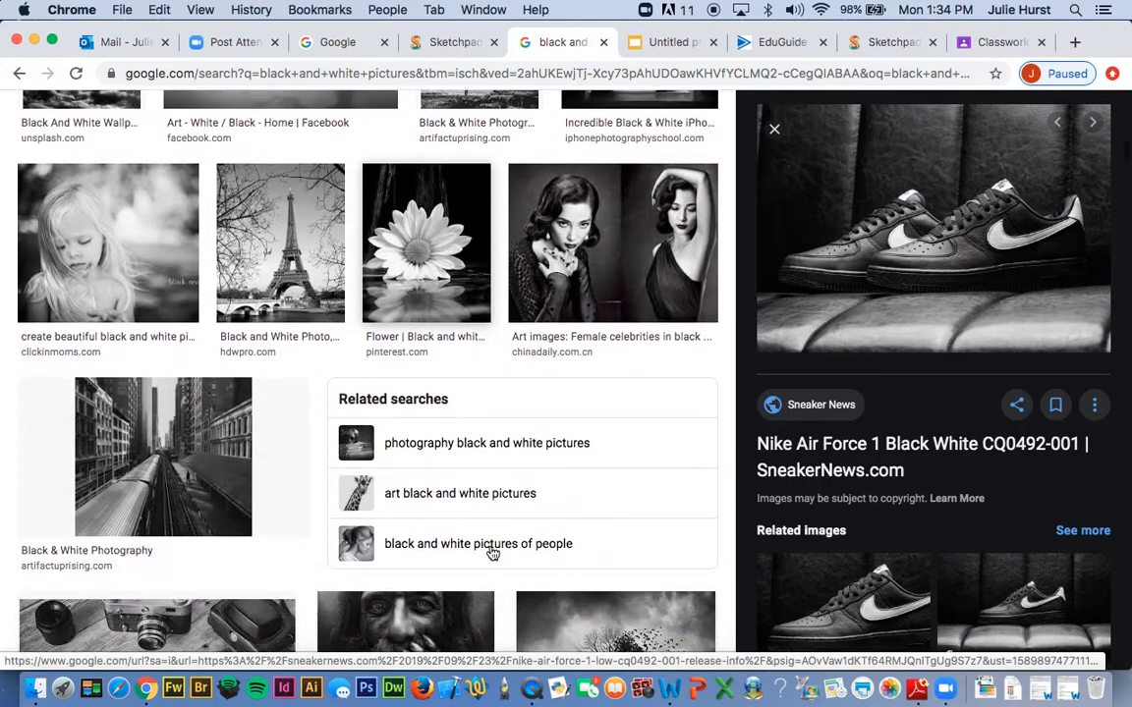
scroll(492, 554, "down", 1)
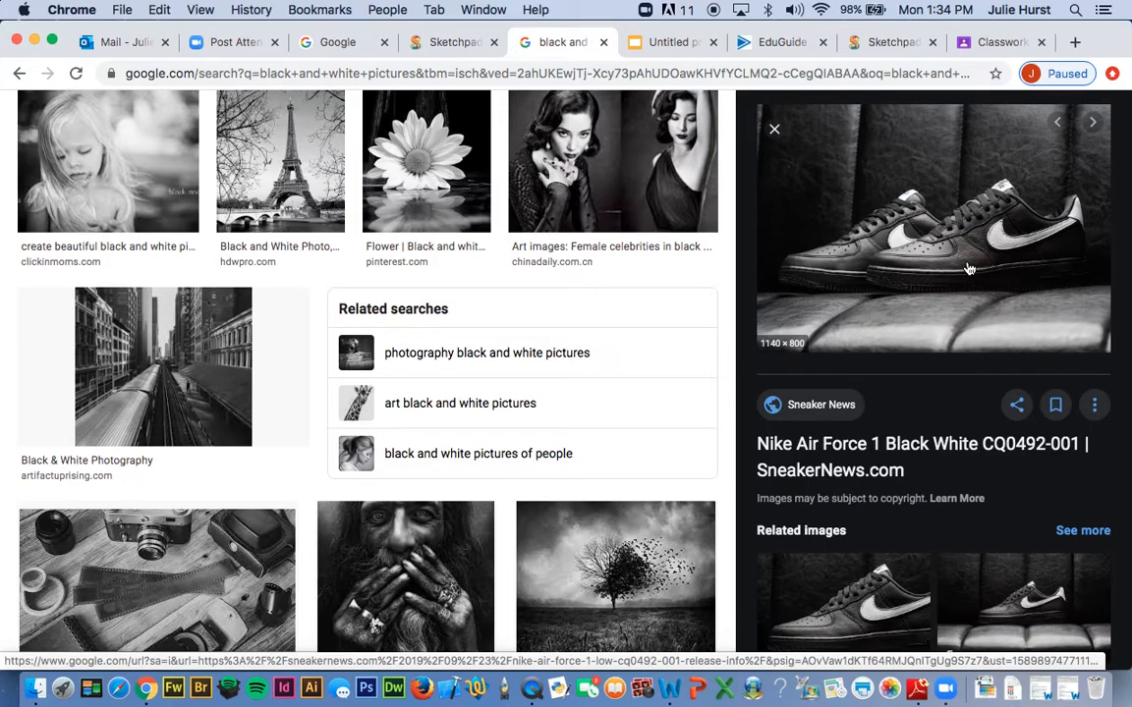
right_click(975, 209)
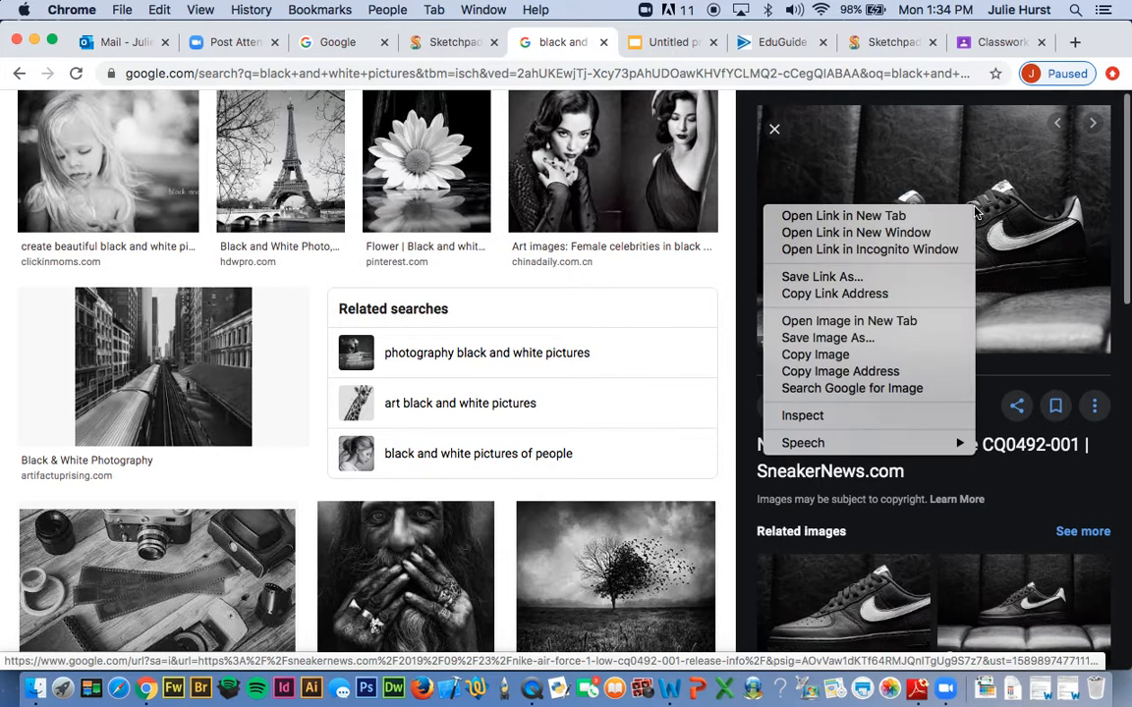
left_click(899, 355)
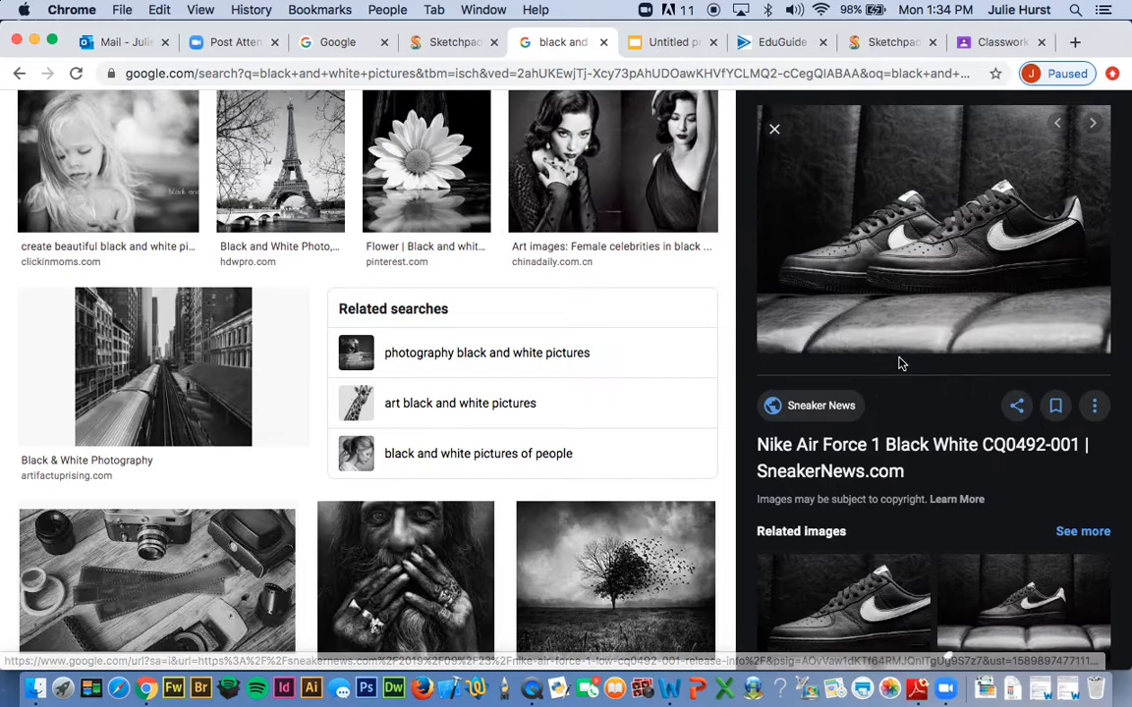
Paste the copied sneaker photo onto the blank Sketchpad canvas
left_click(443, 44)
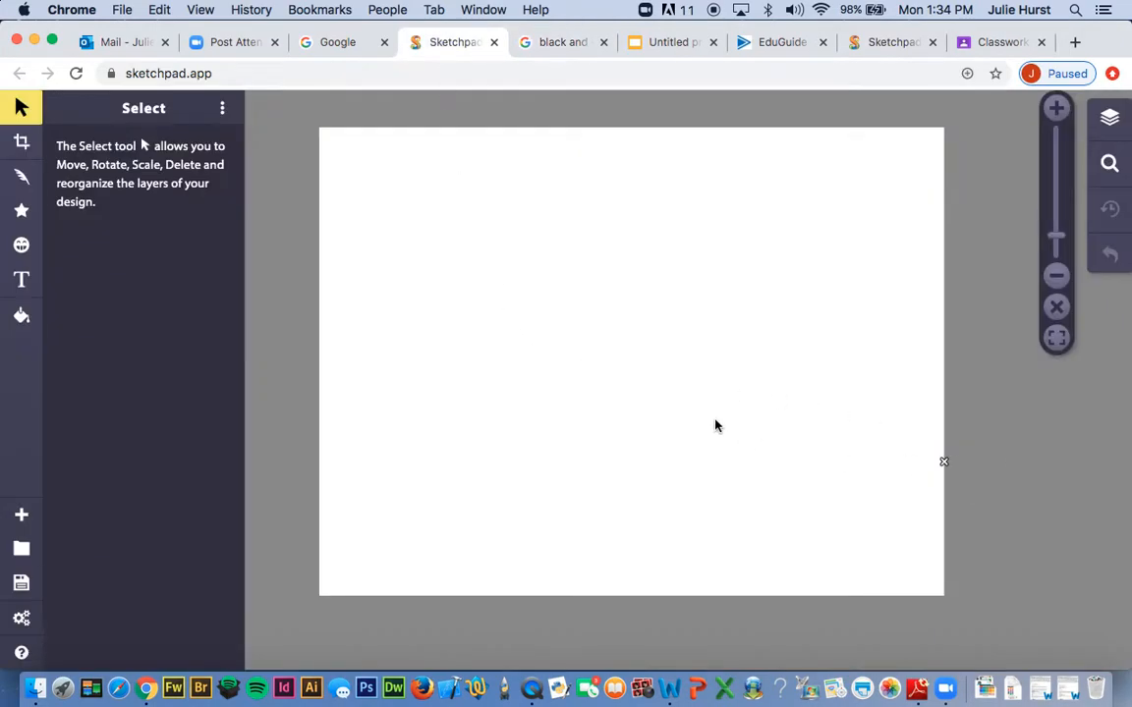
left_click(161, 10)
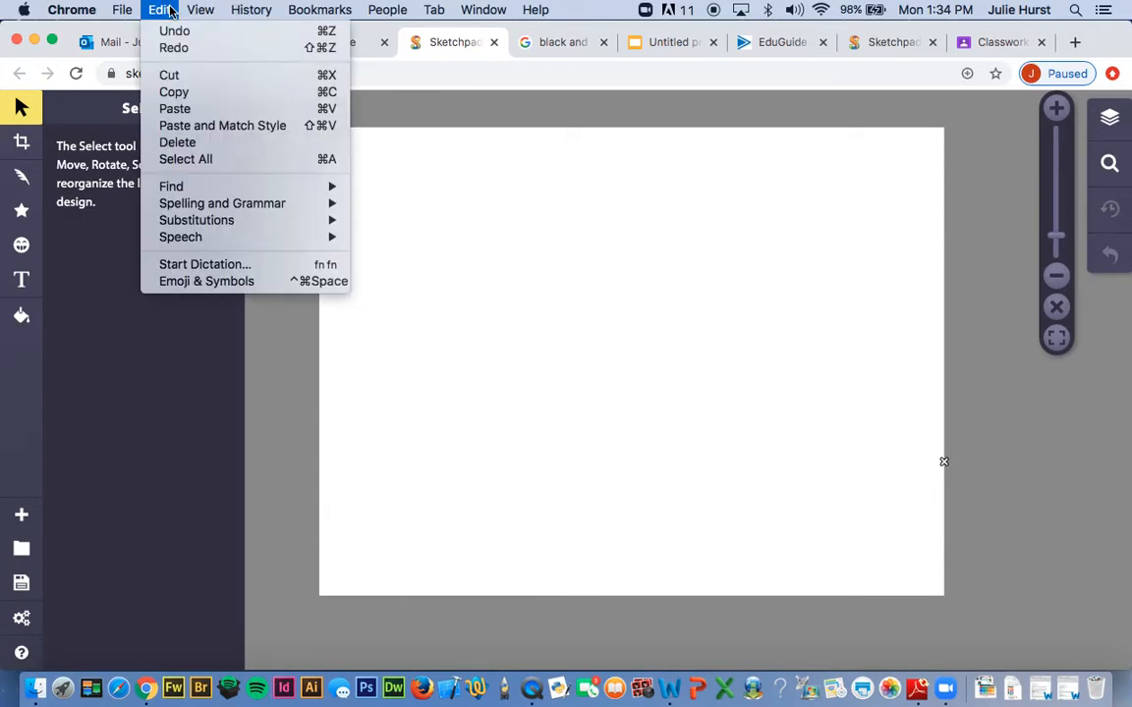
left_click(185, 107)
mouse_move(581, 236)
left_mouse_down()
mouse_move(523, 220)
mouse_move(599, 239)
left_mouse_up()
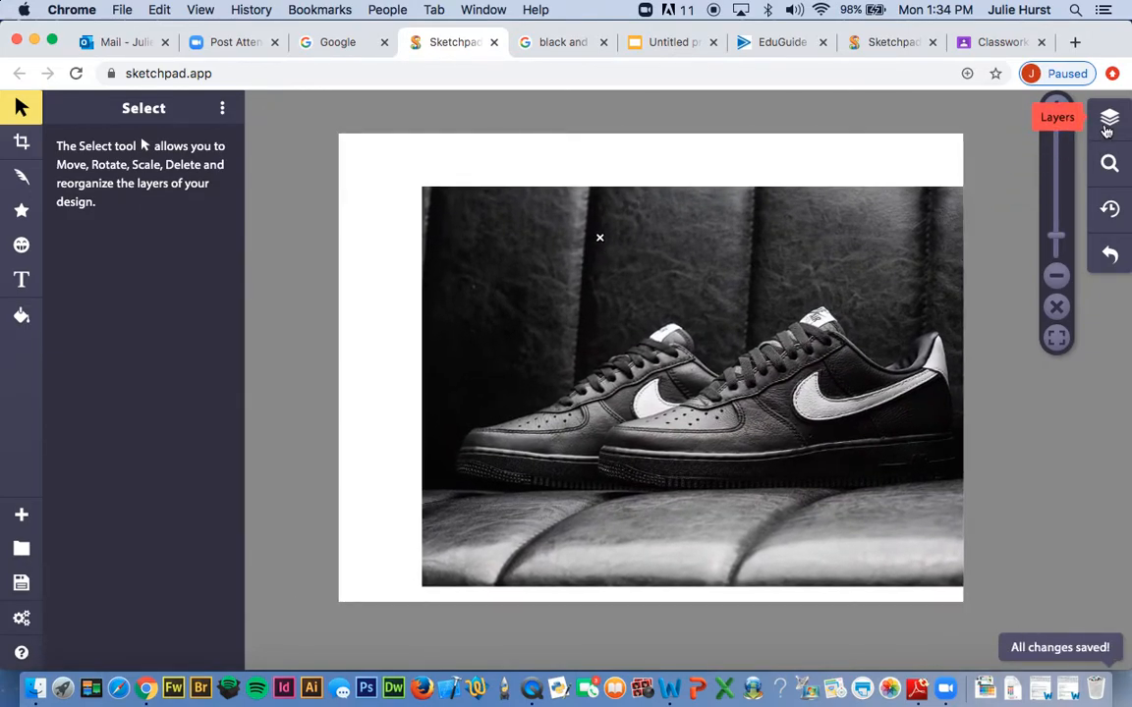
Select the Clipart layer and move the sneaker photo flush with the canvas's left edge
left_click(1106, 129)
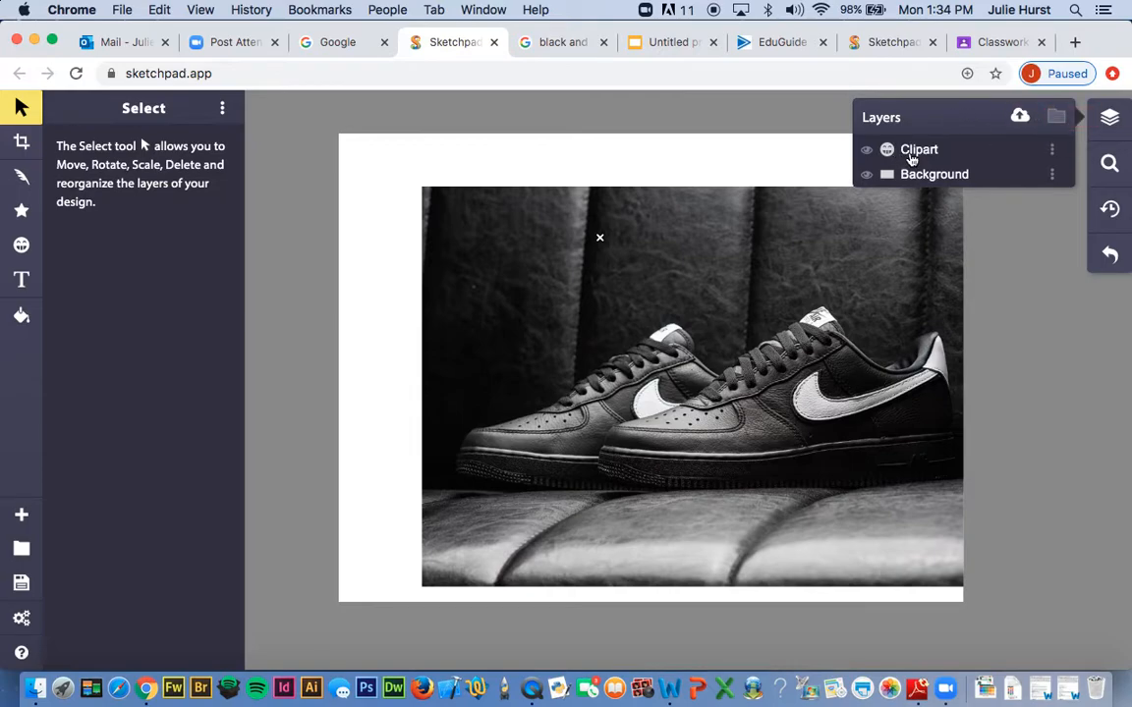
left_click(911, 155)
left_click_drag(800, 280, 722, 251)
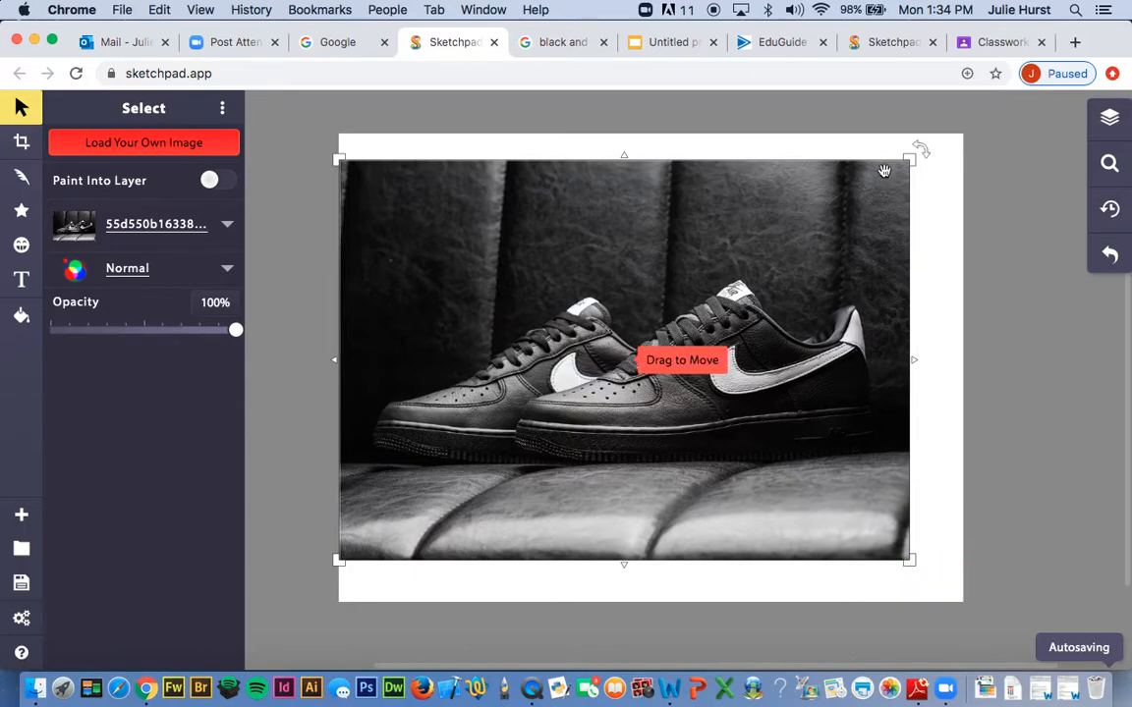
Enlarge the sneaker photo to the full canvas width and centre it vertically on the canvas
left_click(1111, 116)
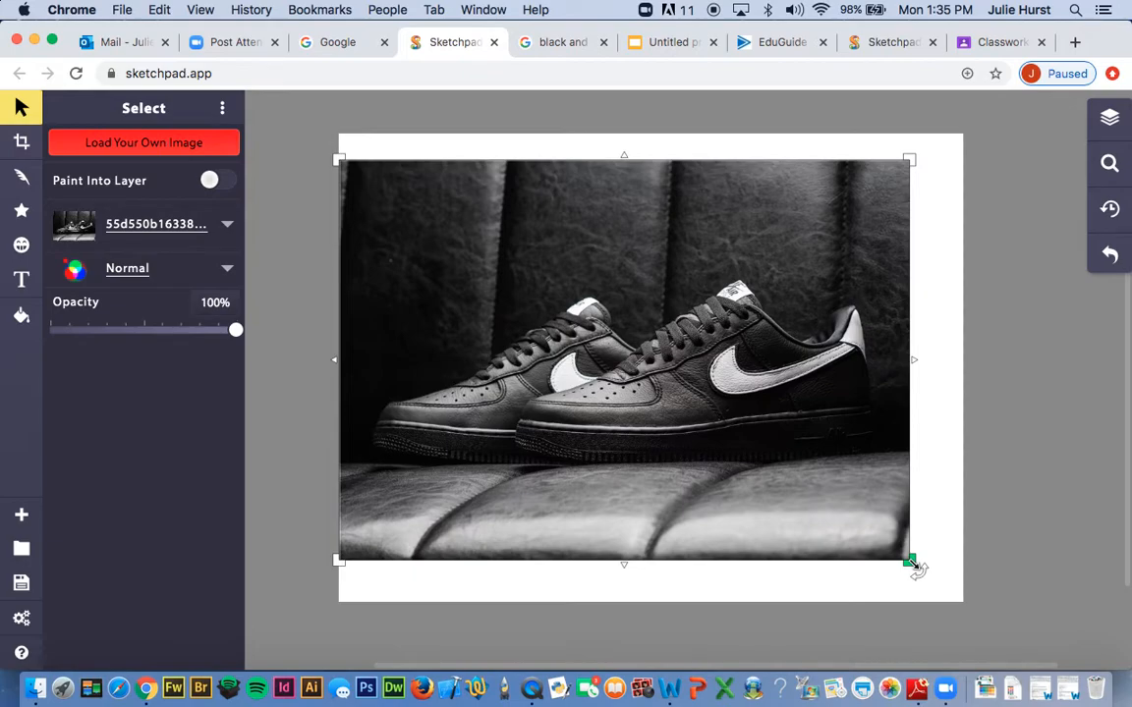
left_click_drag(913, 568, 968, 589)
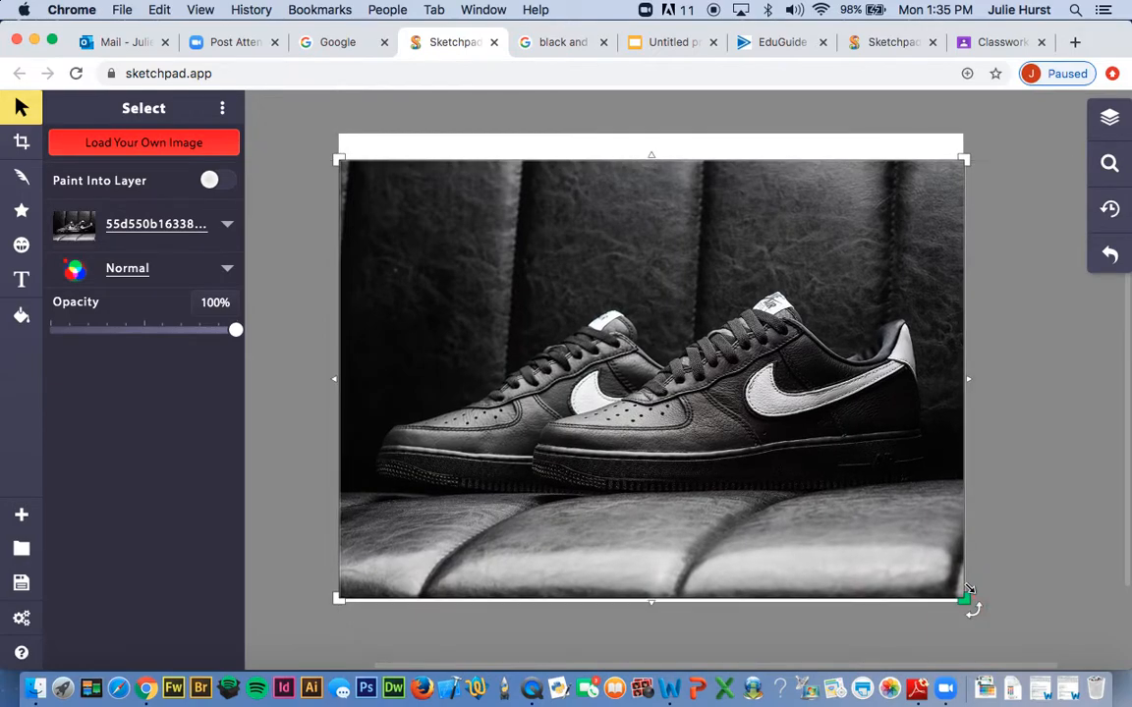
left_click_drag(894, 503, 896, 495)
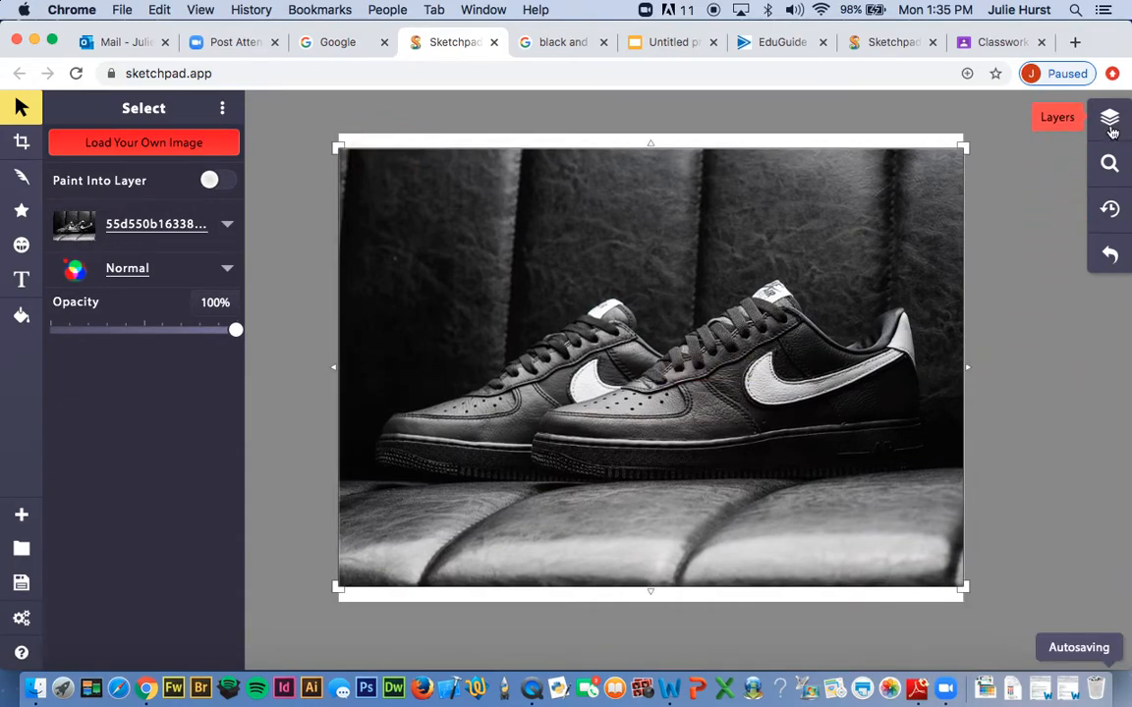
Deselect the photo and choose the Line brush for drawing
left_click(19, 111)
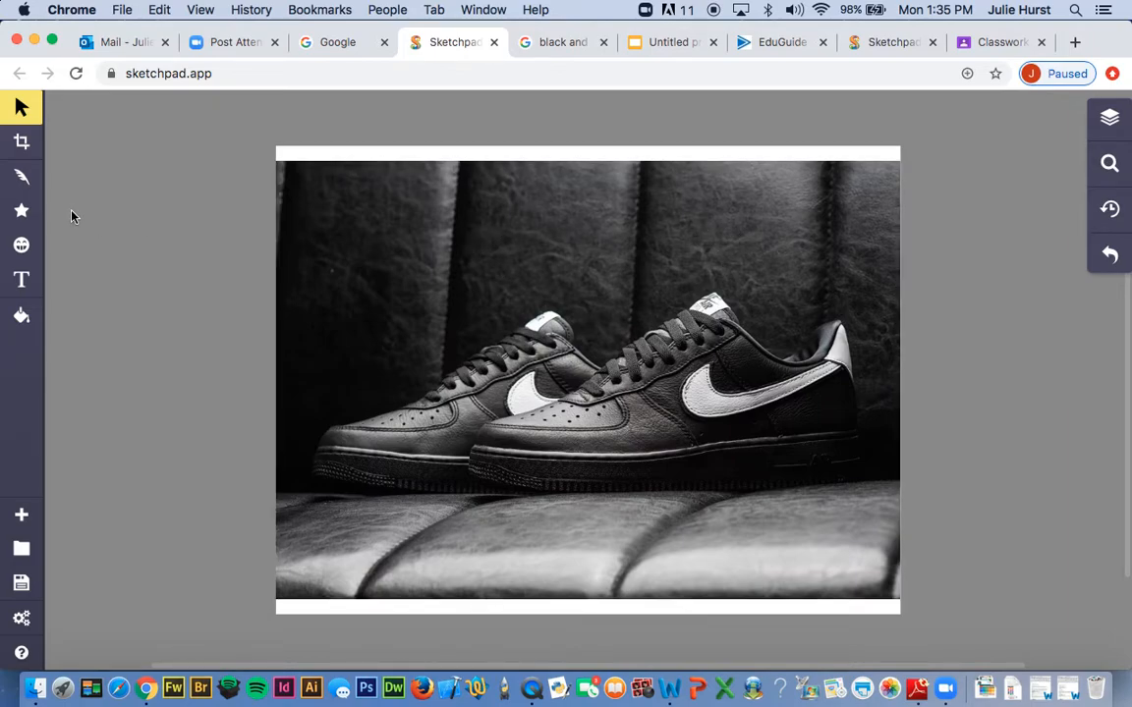
left_click(20, 178)
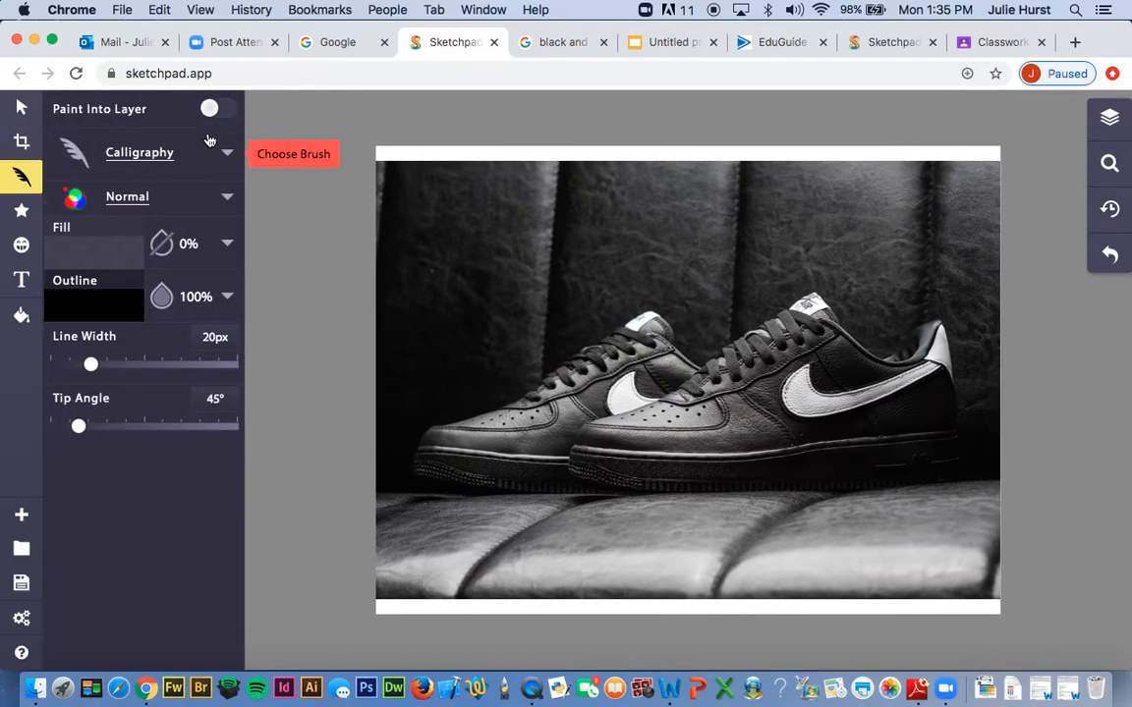
left_click(145, 155)
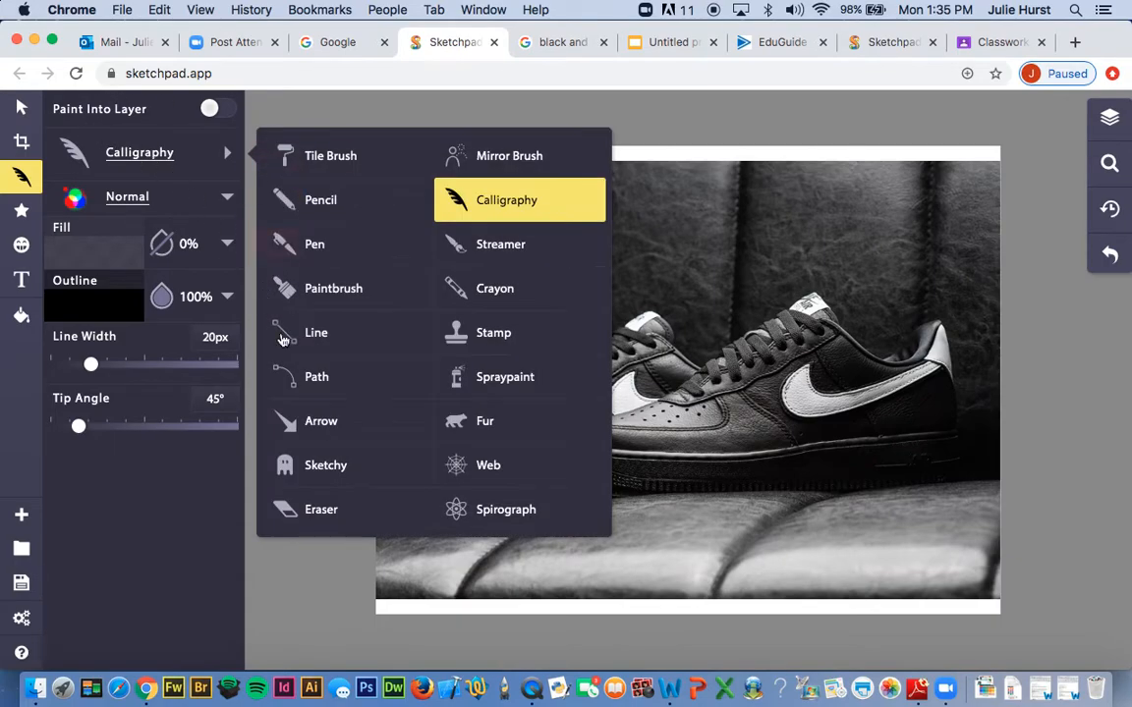
left_click(349, 335)
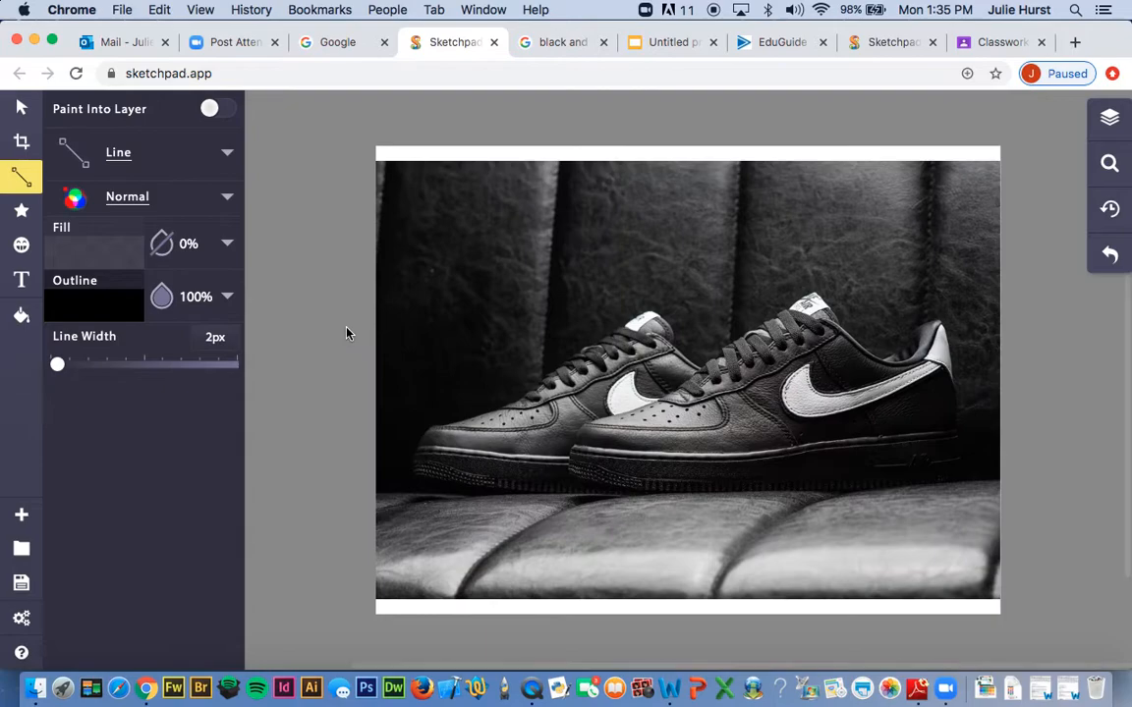
Set the Line brush's fill to solid blue 074dff at 100% and its outline opacity to 0%
left_click(108, 305)
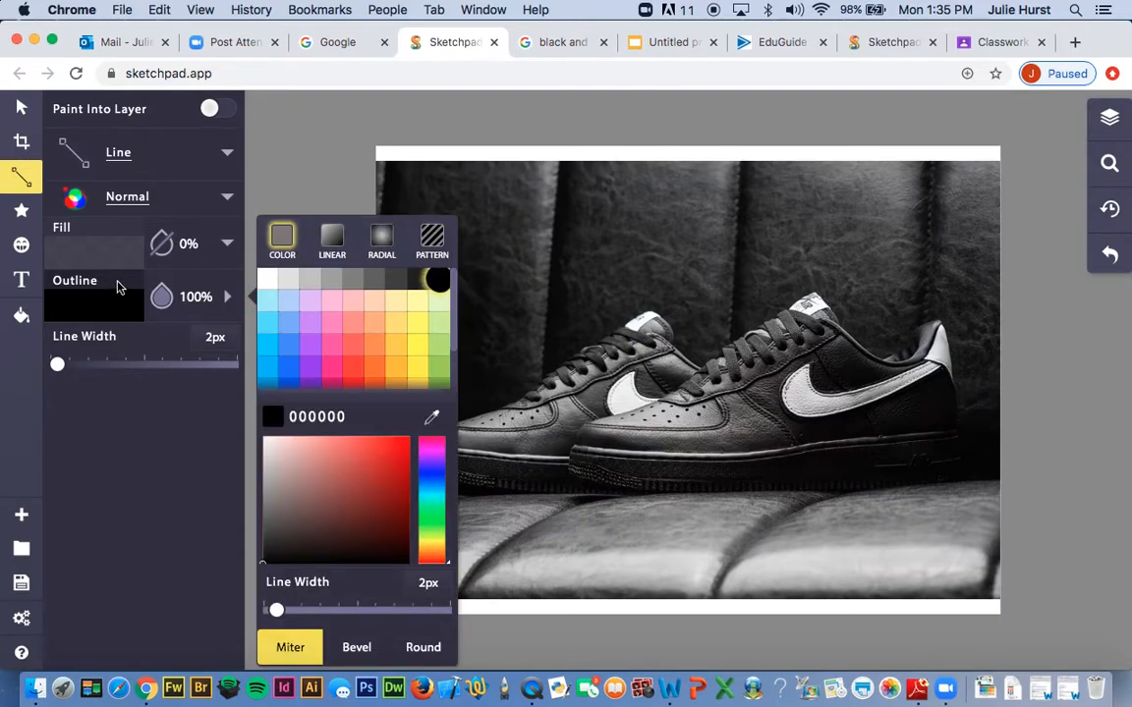
left_click(83, 265)
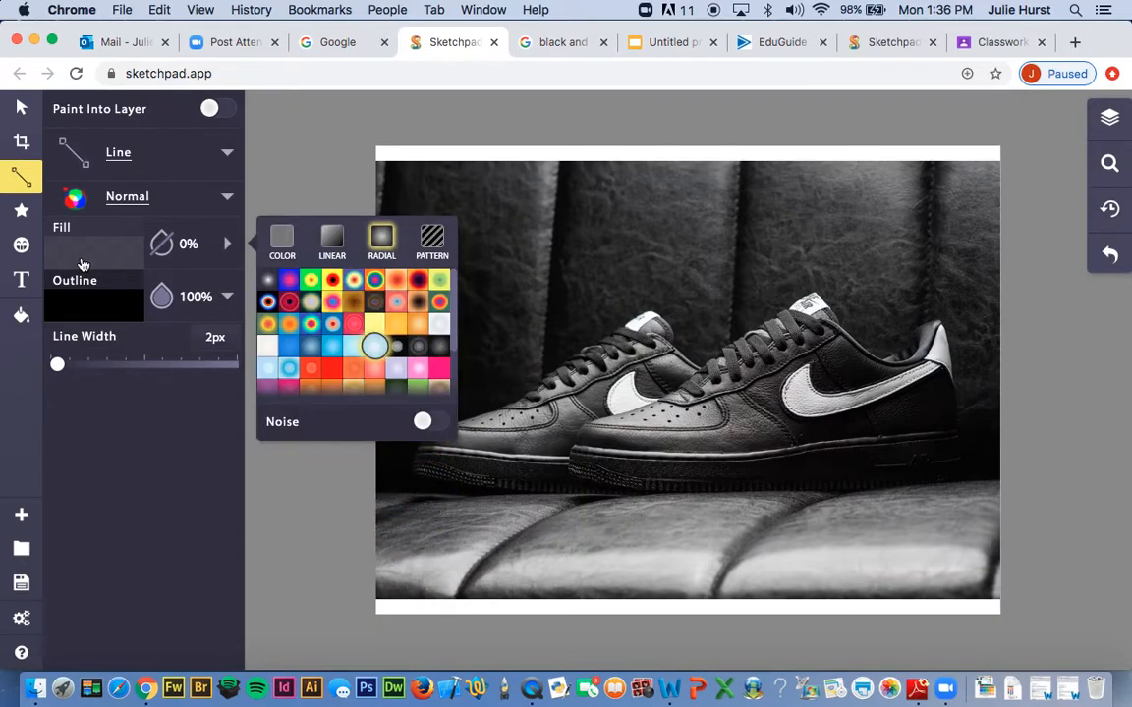
left_click(107, 311)
left_click(98, 253)
left_click(290, 244)
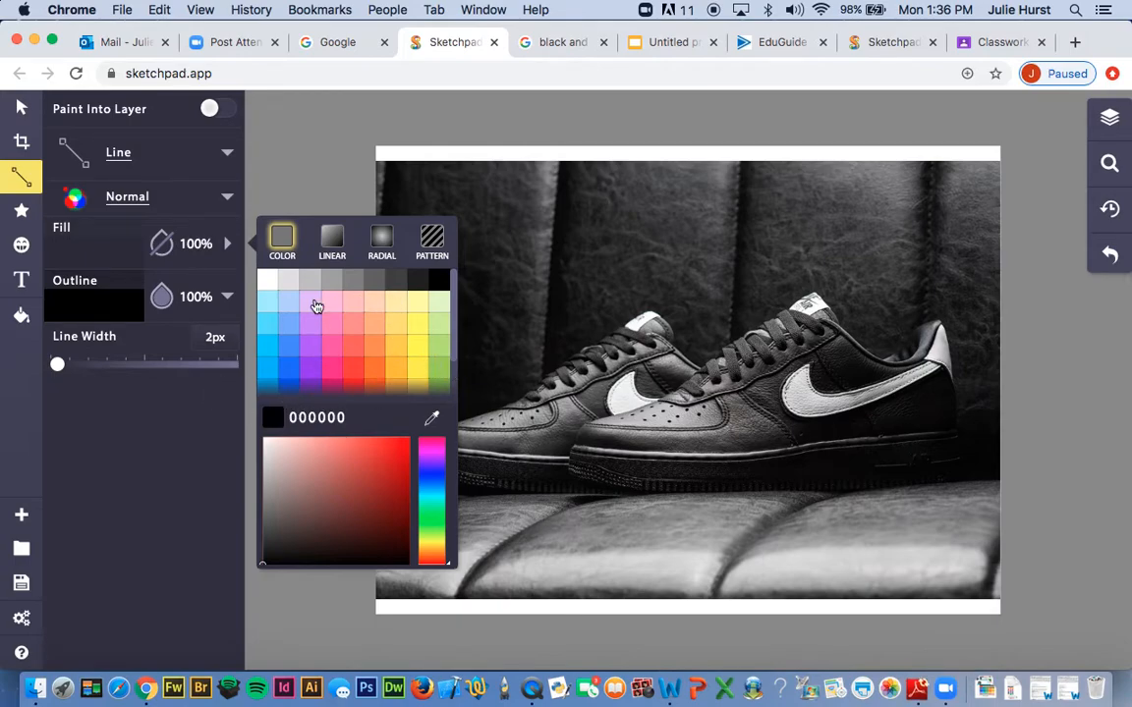
scroll(285, 351, "down", 2)
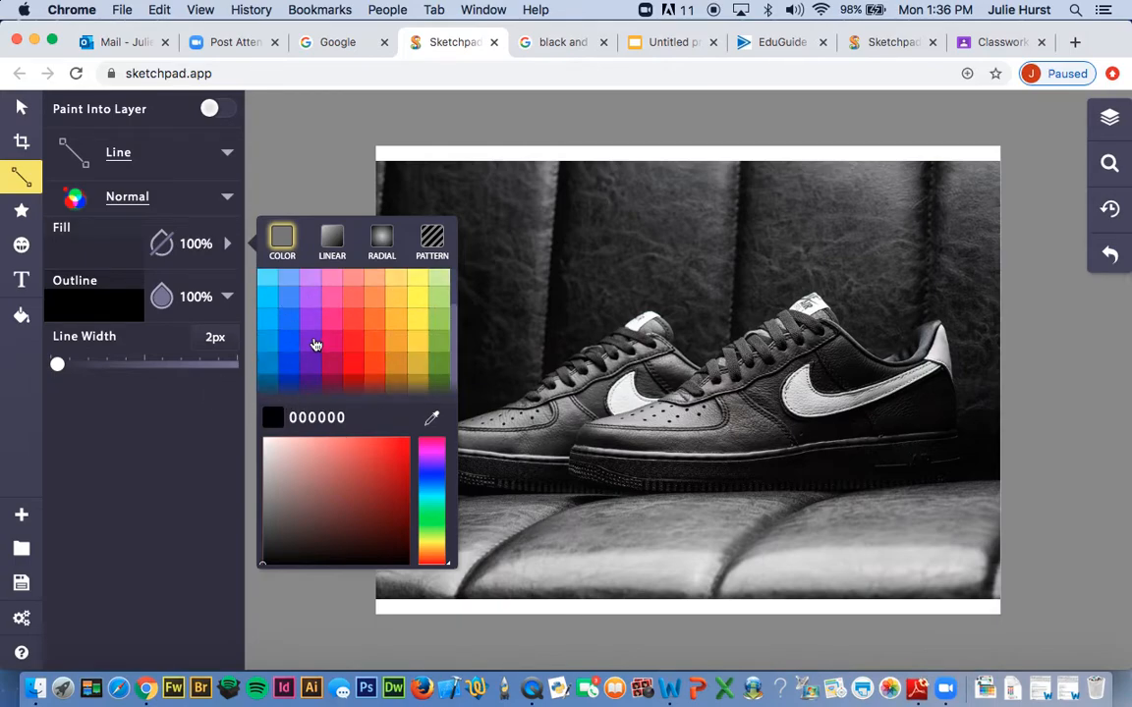
left_click(289, 341)
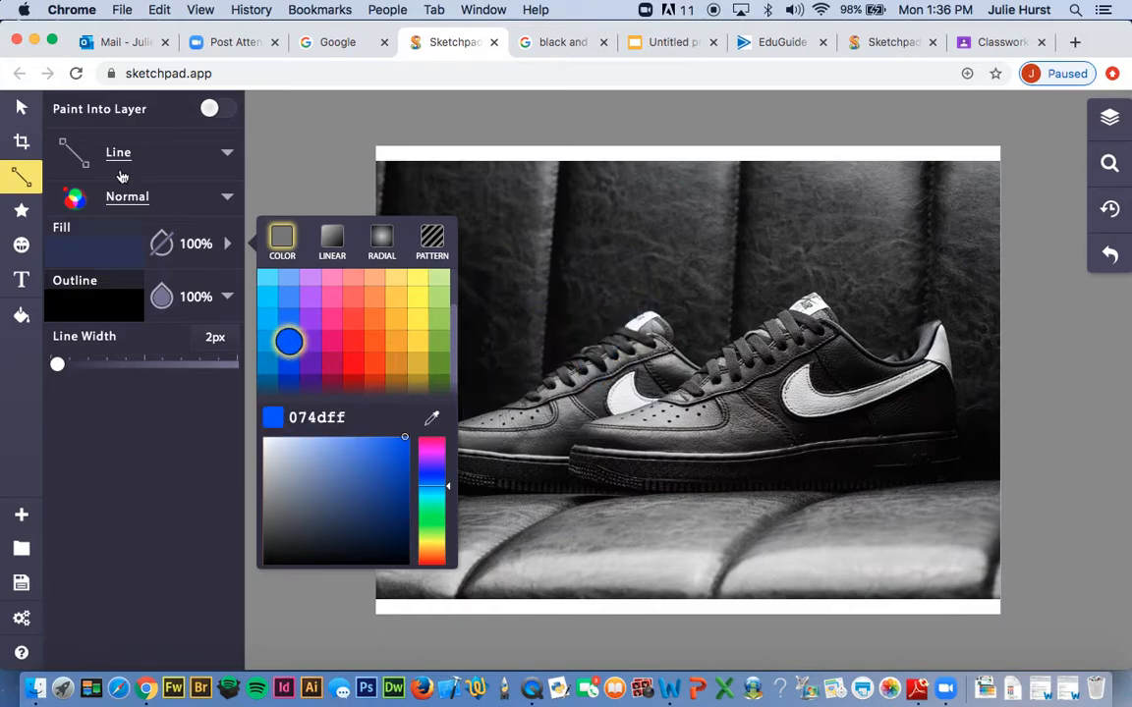
left_click(120, 308)
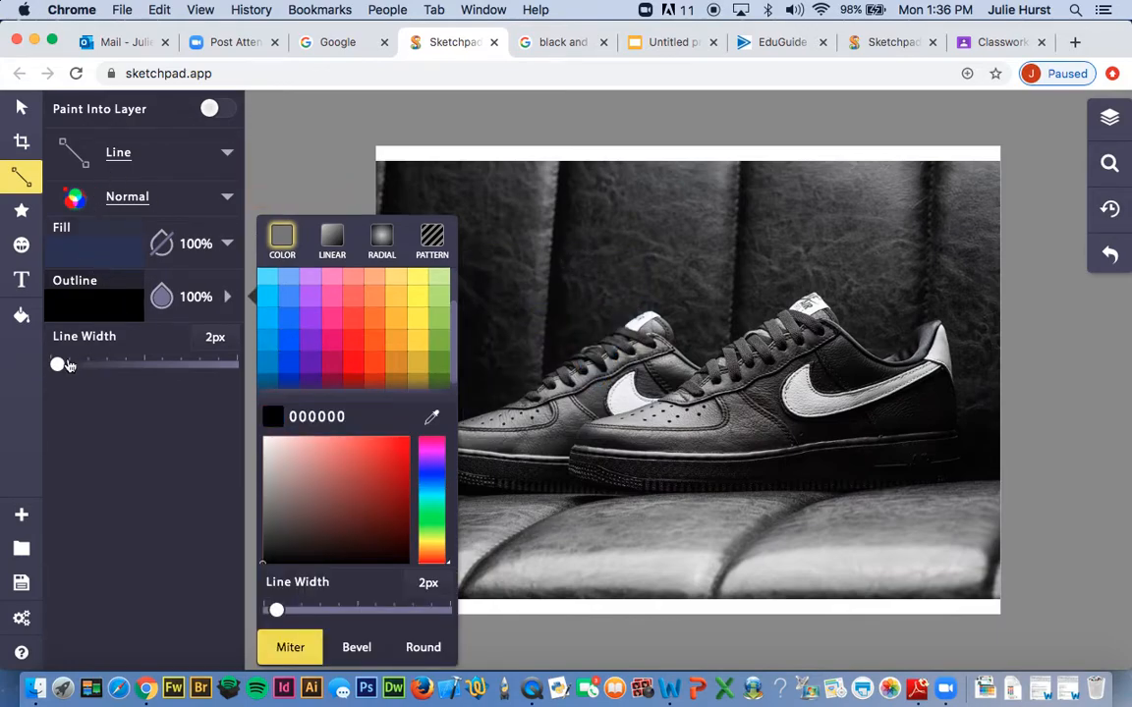
left_click(161, 297)
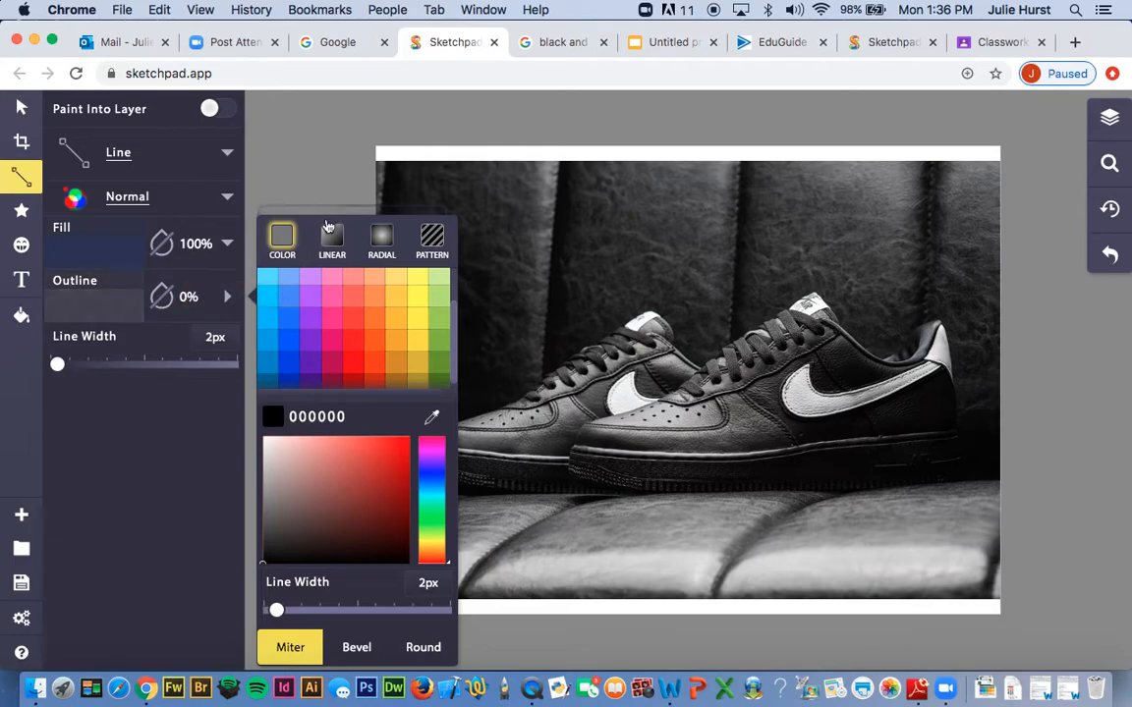
Set the outline to blue 0036e9 and draw a closed four-sided shape with a slanted right edge over the photo's left part
left_click(289, 360)
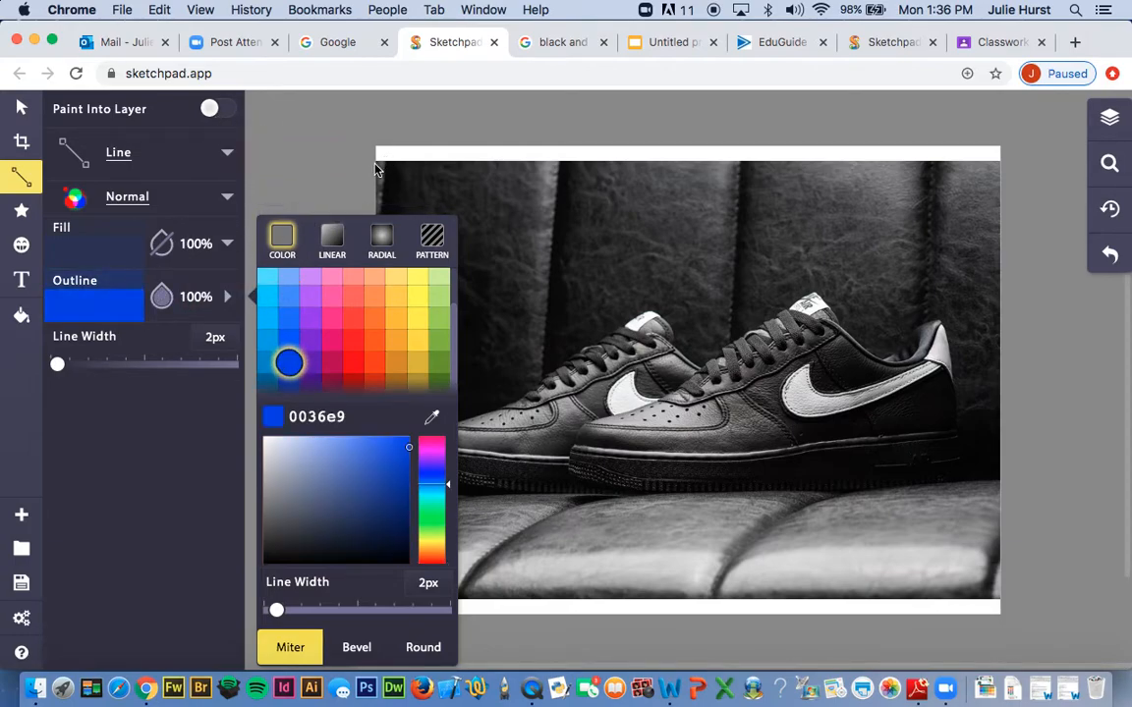
left_click(378, 163)
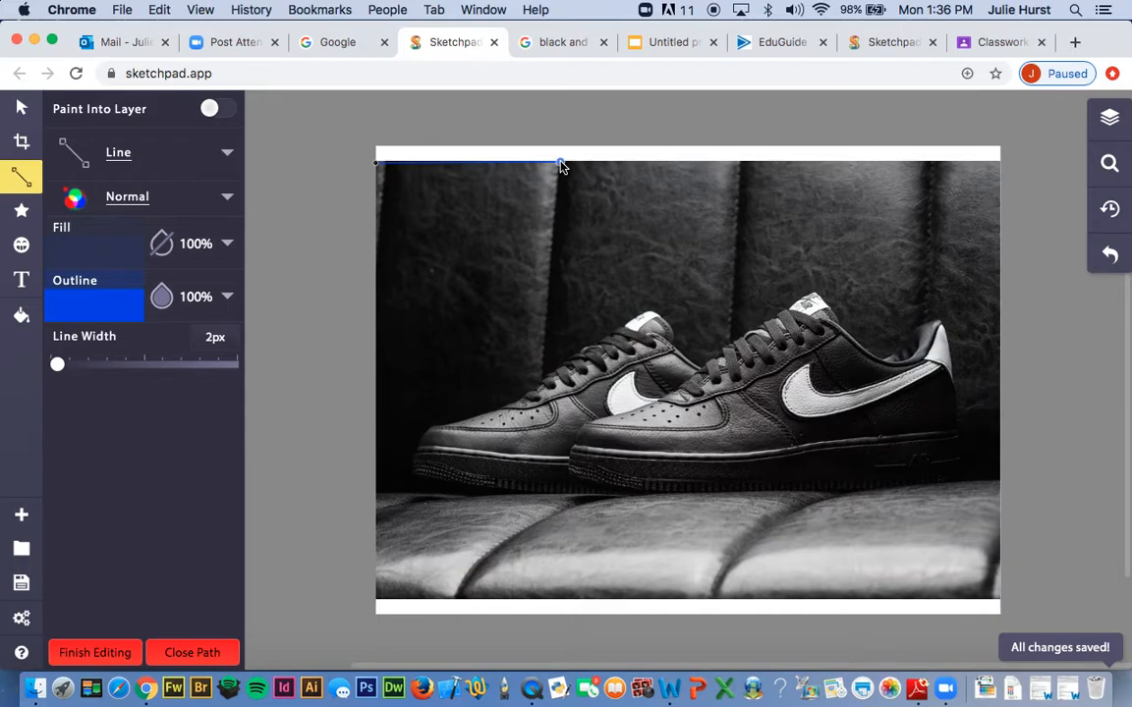
left_click(561, 164)
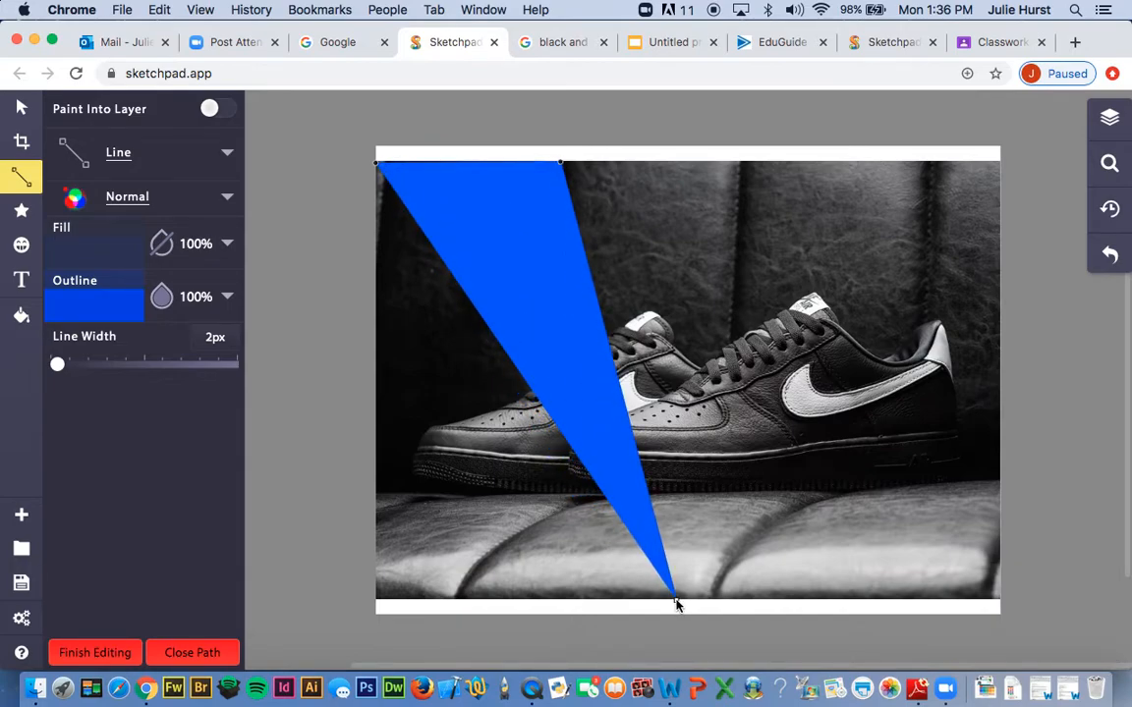
left_click(676, 601)
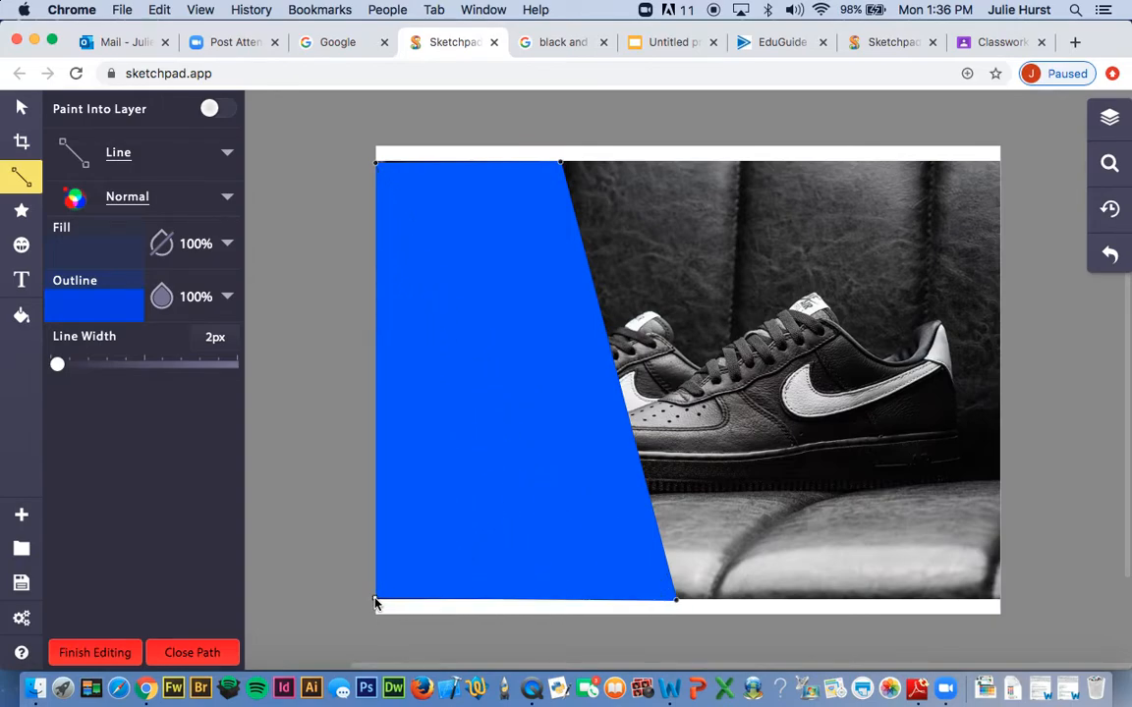
left_click(375, 164)
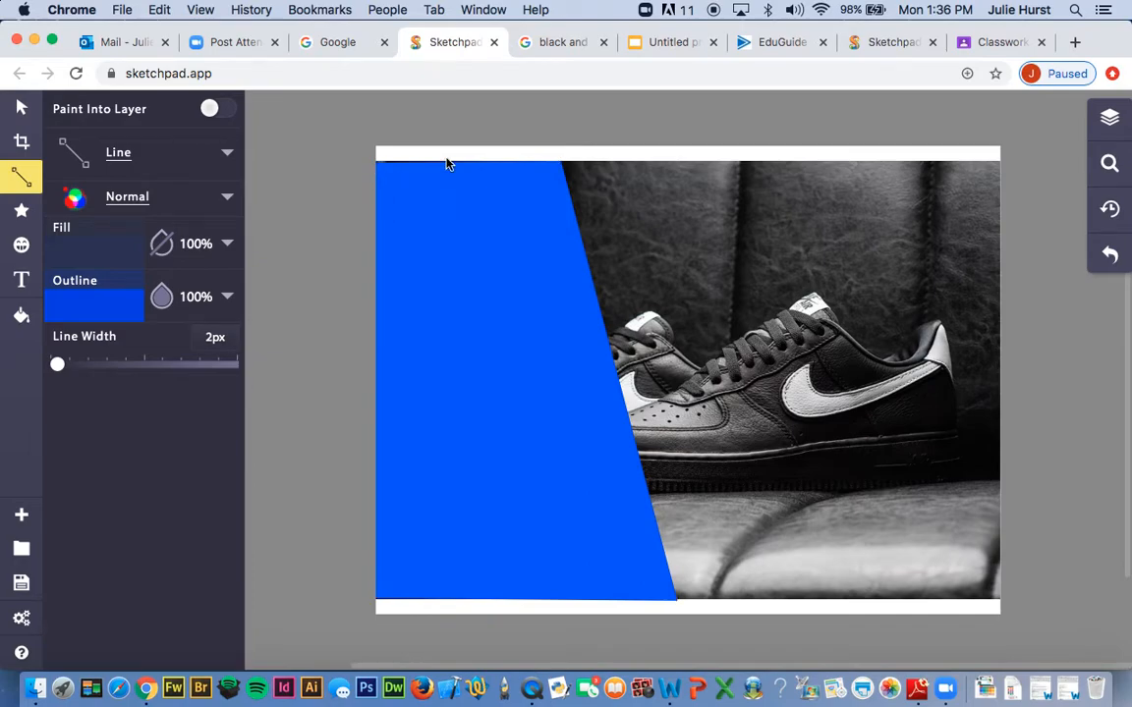
Set the outline to yellow fff200 and draw a closed four-sided shape over the photo's middle, starting along the blue shape's slanted edge
left_click(90, 308)
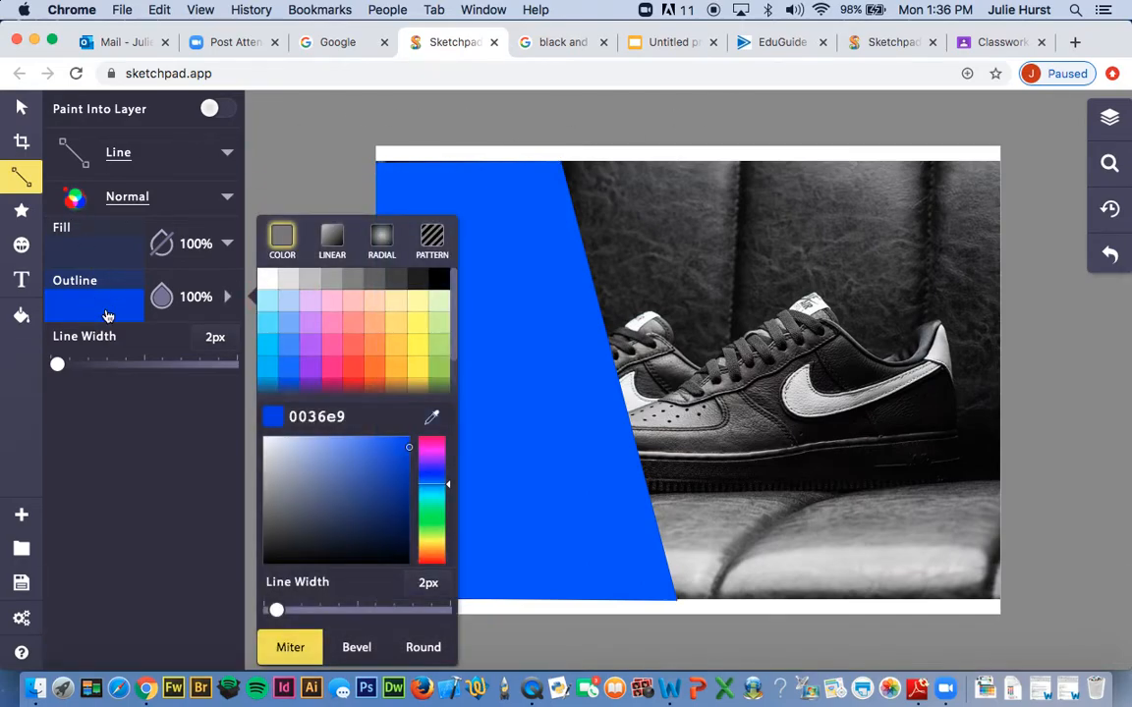
left_click(419, 370)
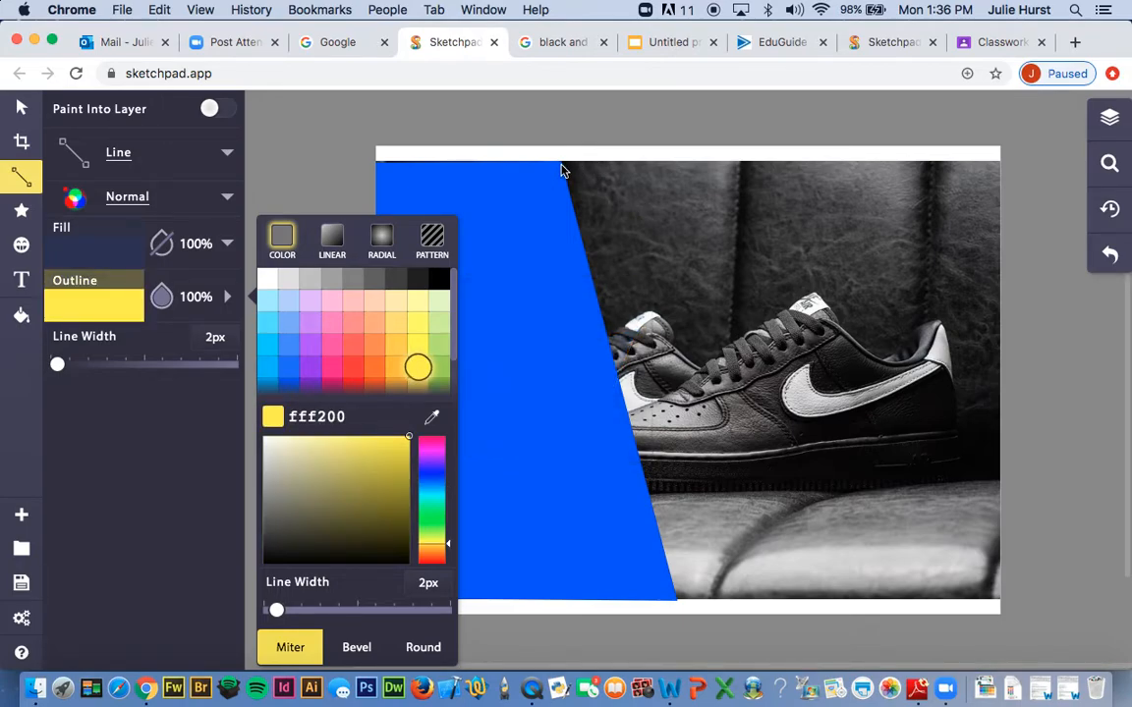
left_click(562, 169)
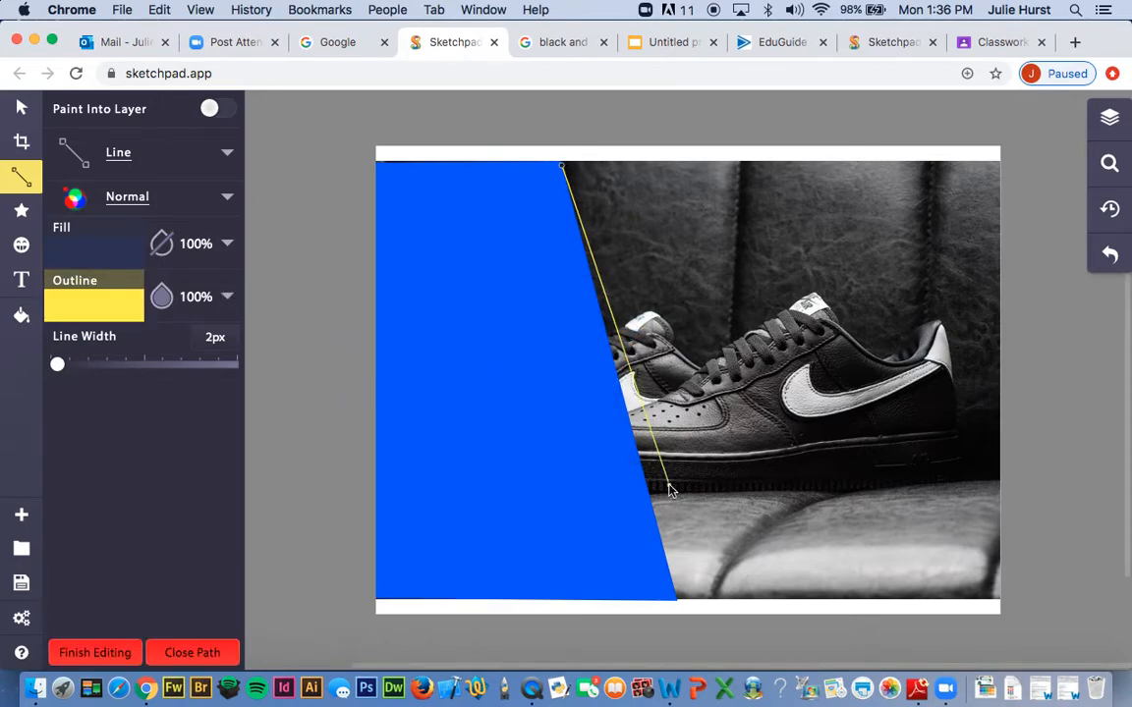
left_click(676, 602)
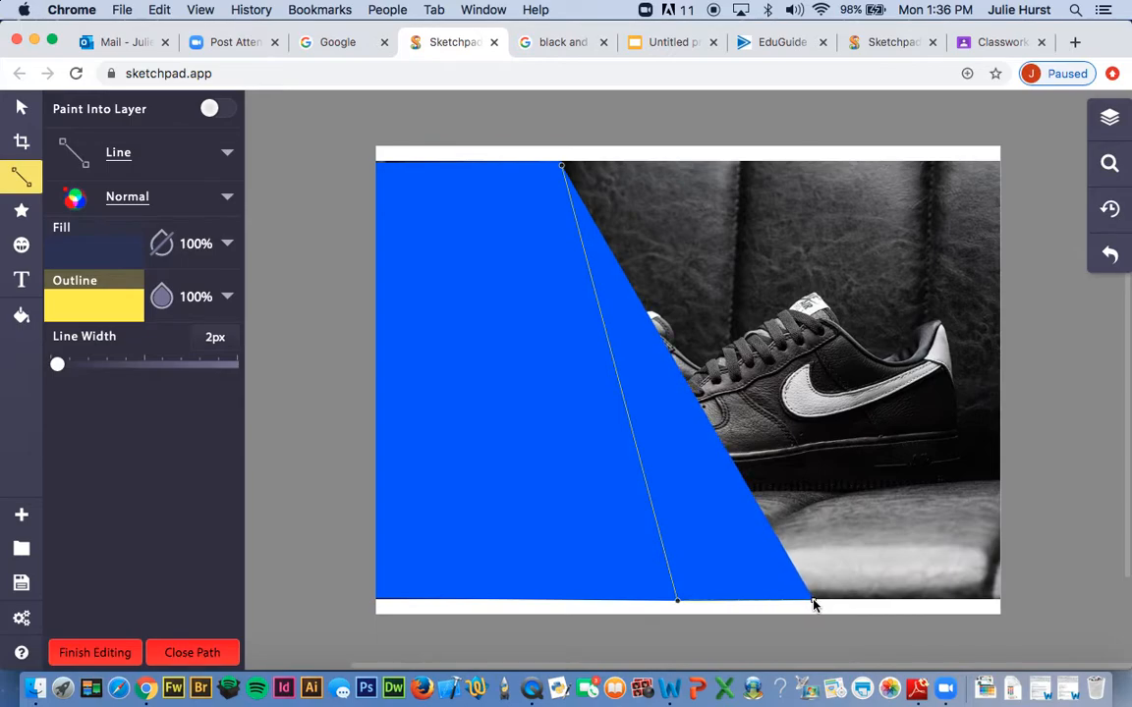
left_click(813, 601)
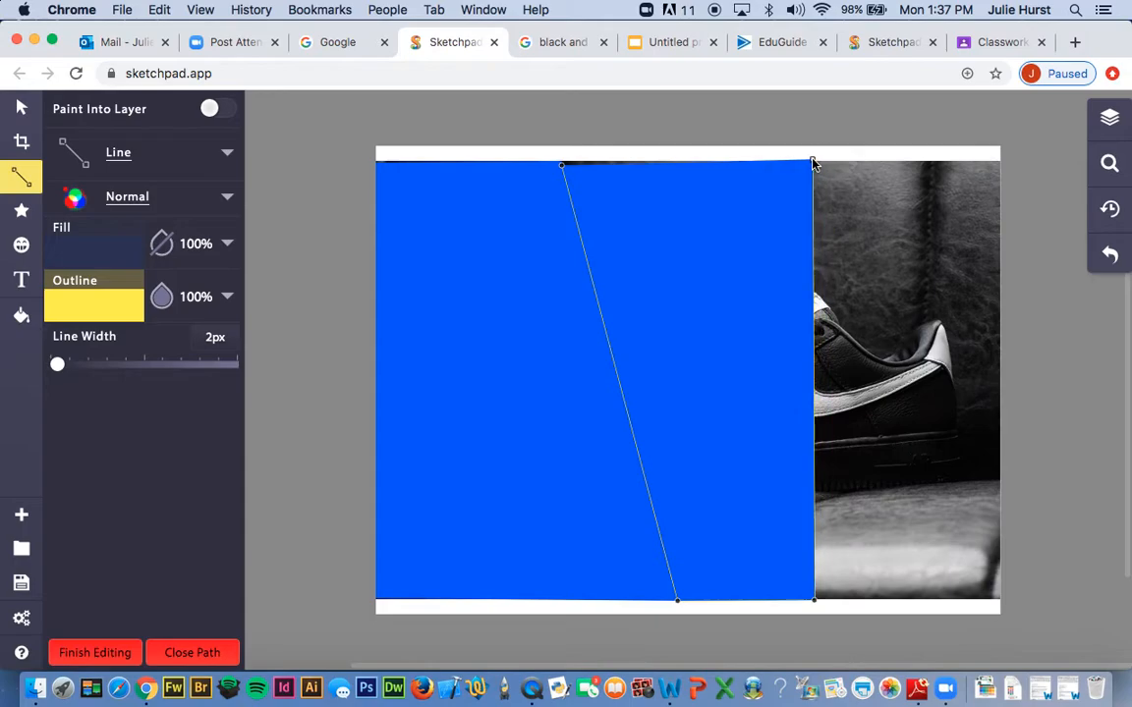
left_click(813, 161)
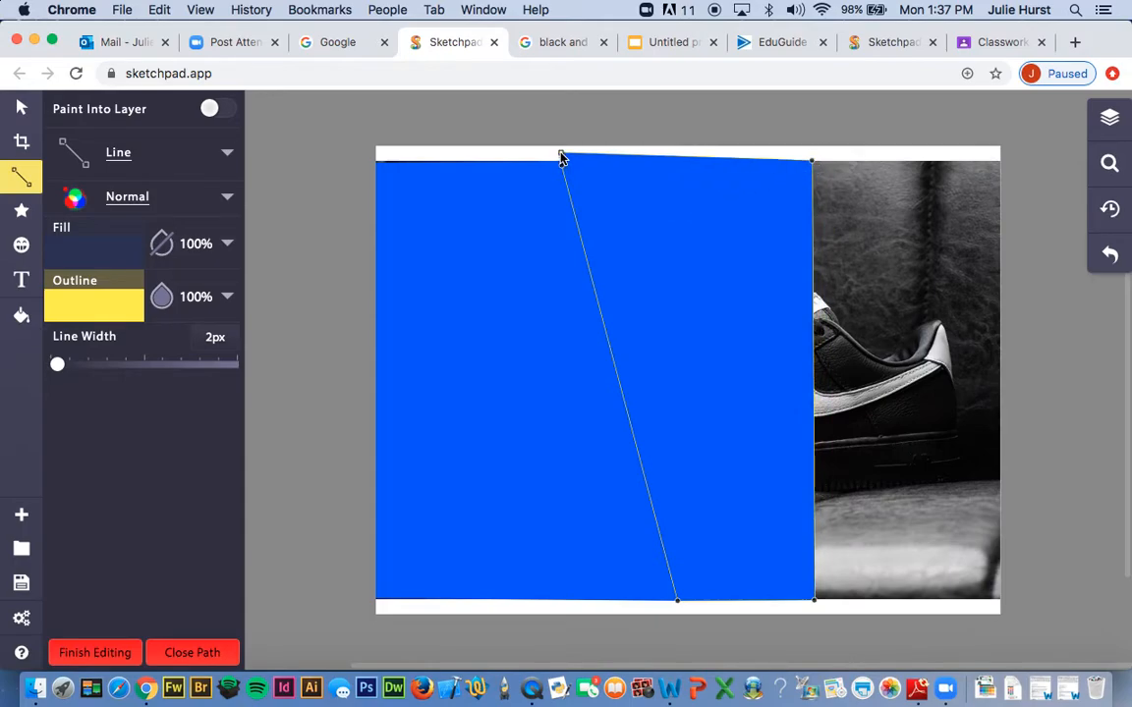
double_click(561, 169)
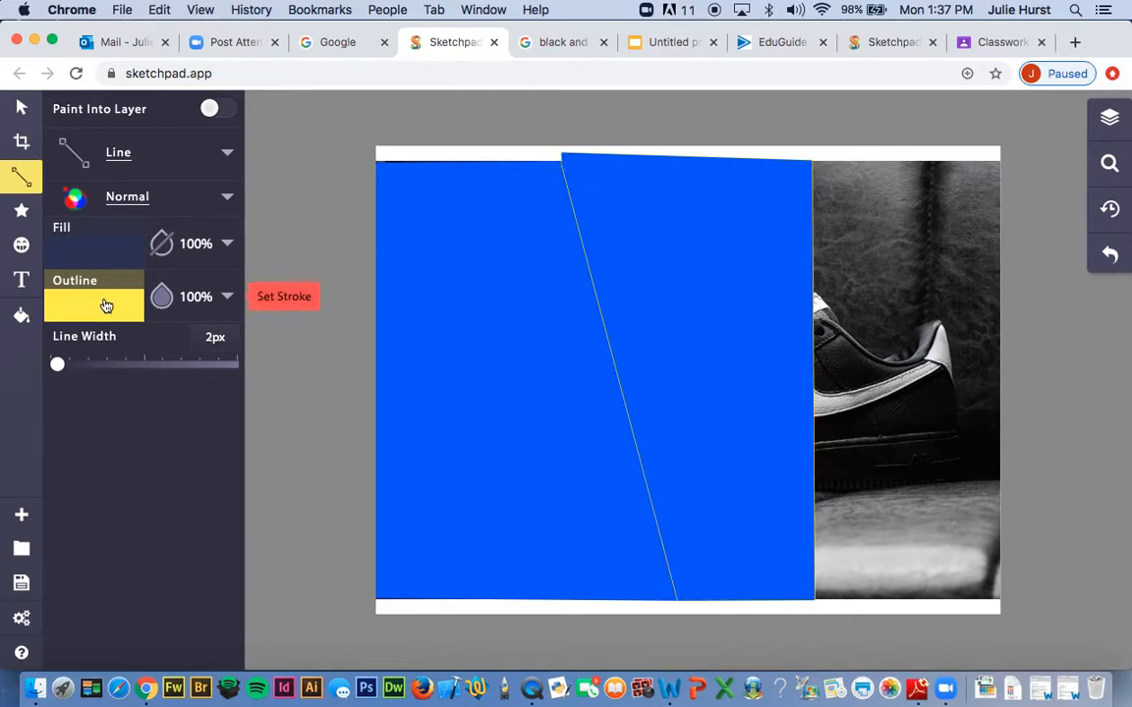
Set the Line brush's outline opacity to 0% and its fill to yellow fff200
left_click(164, 300)
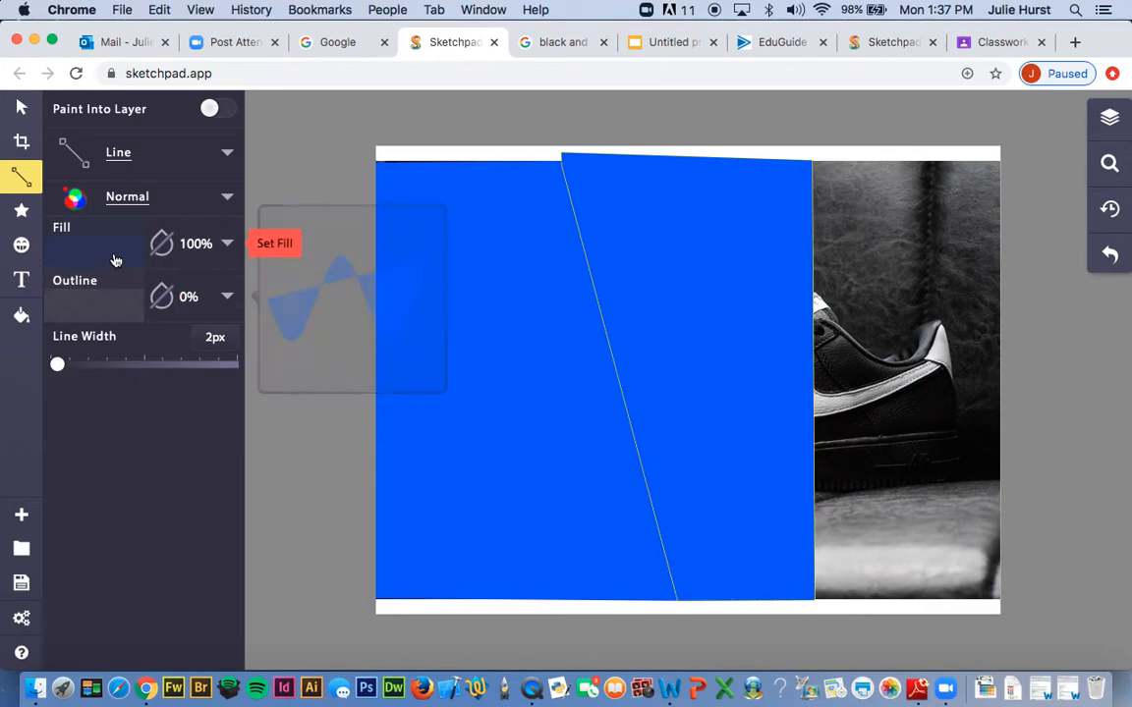
left_click(114, 250)
left_click(417, 368)
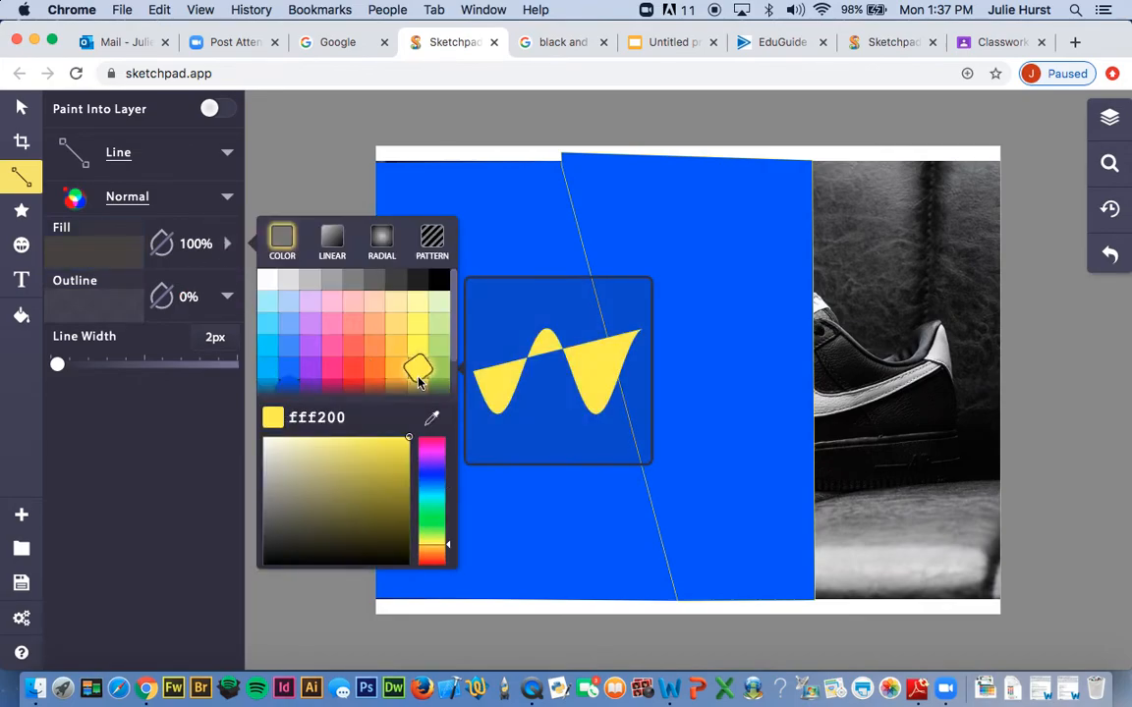
Select the topmost Line layer, set its outline opacity to 0% and its fill to yellow fff200, and deselect it
left_click(1109, 117)
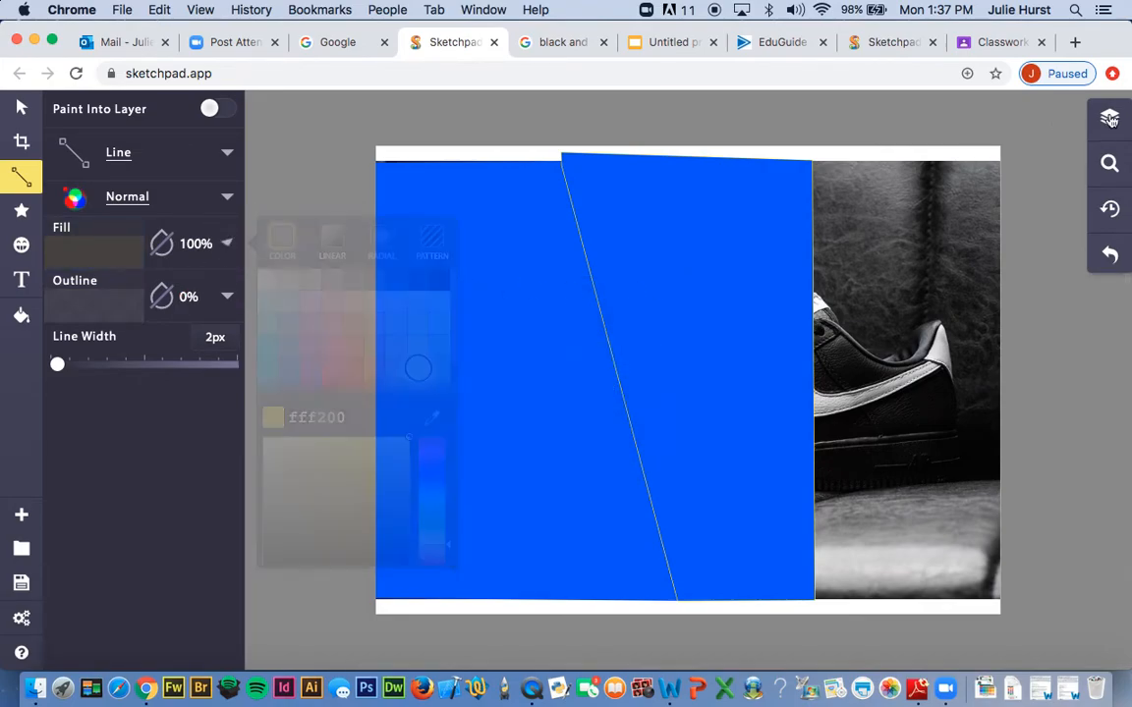
left_click(982, 148)
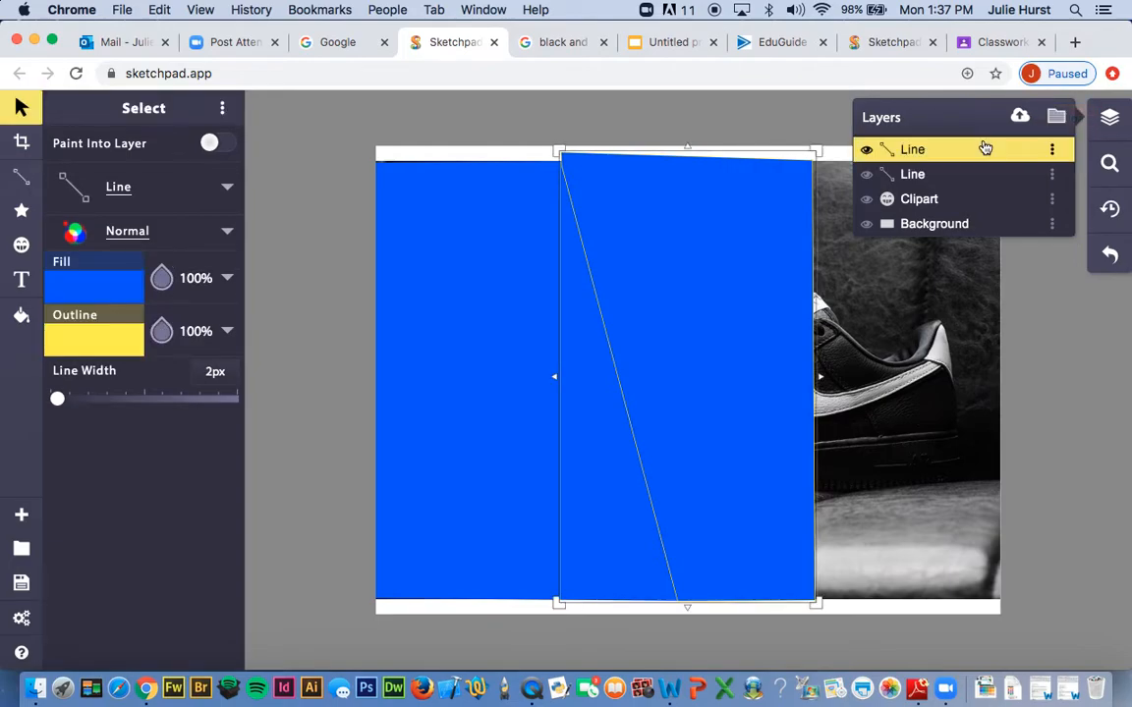
left_click(159, 330)
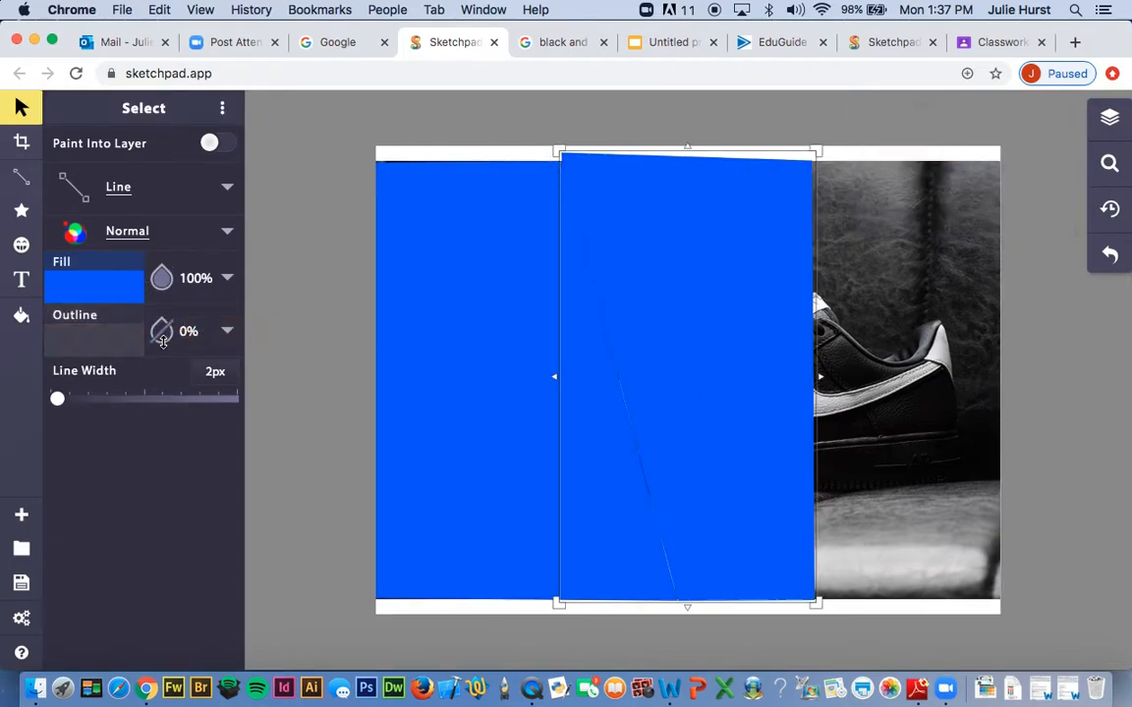
left_click(121, 285)
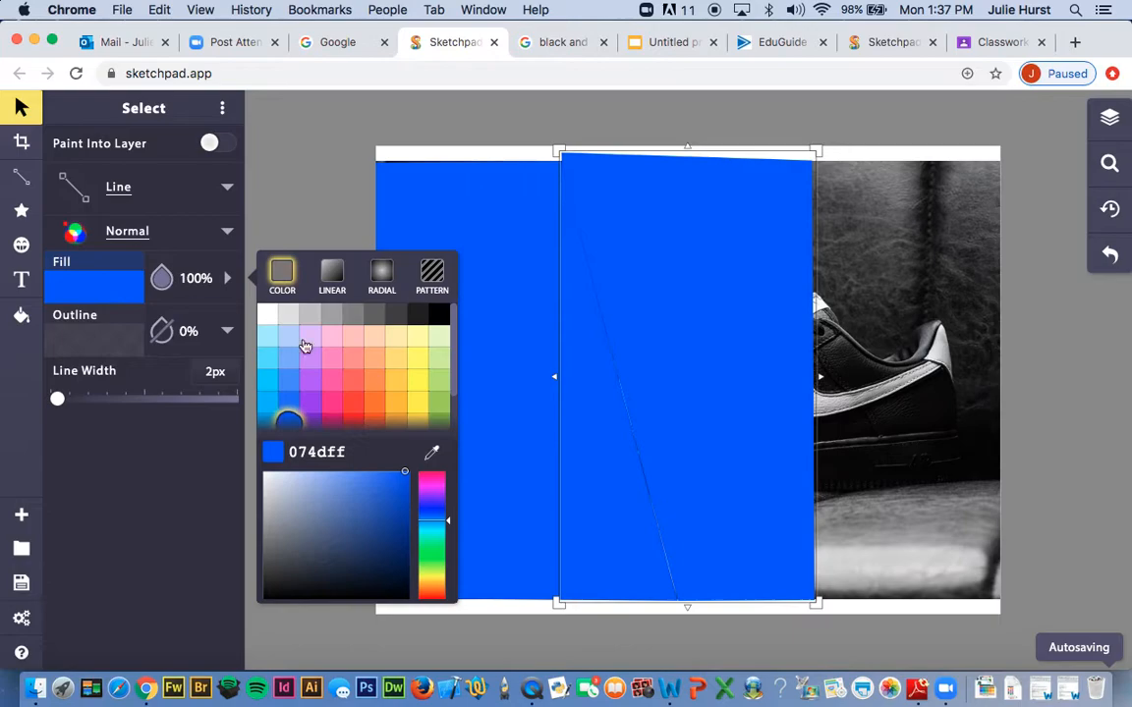
left_click(418, 405)
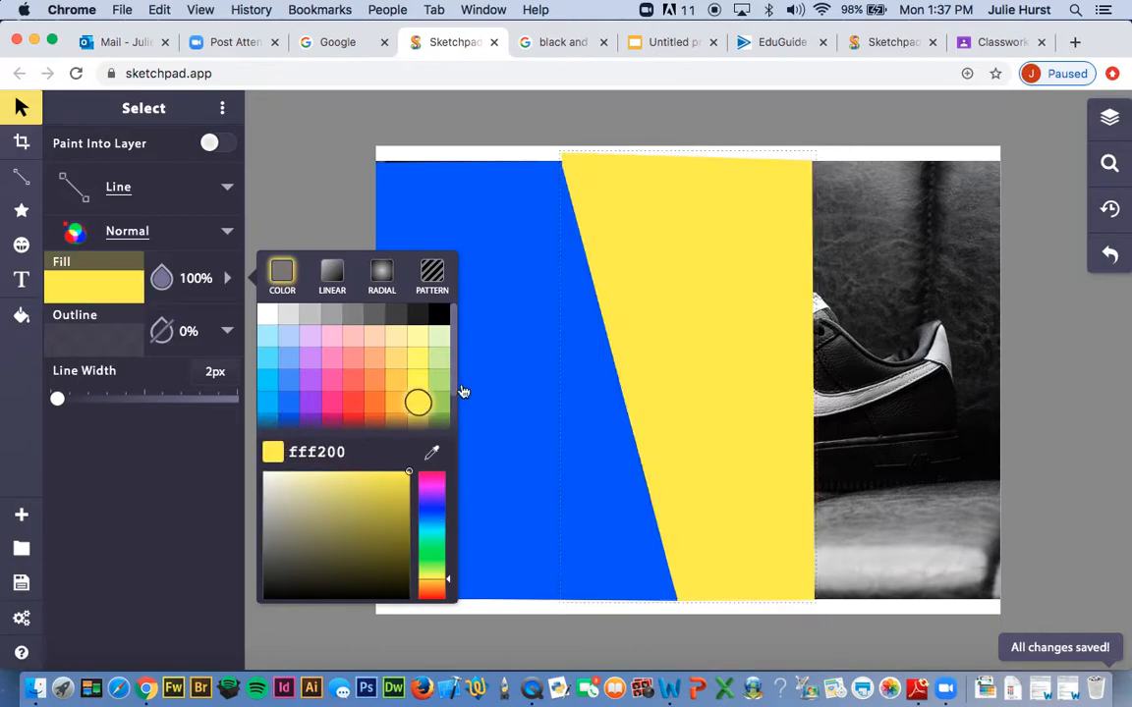
left_click(1050, 151)
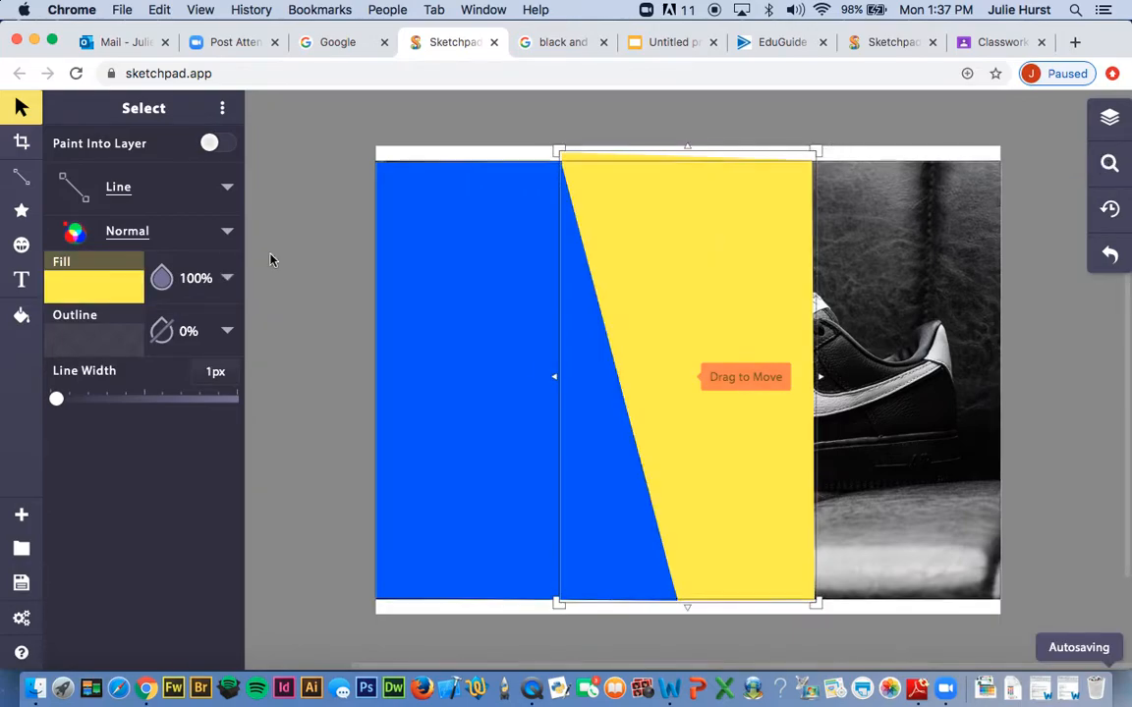
left_click(316, 220)
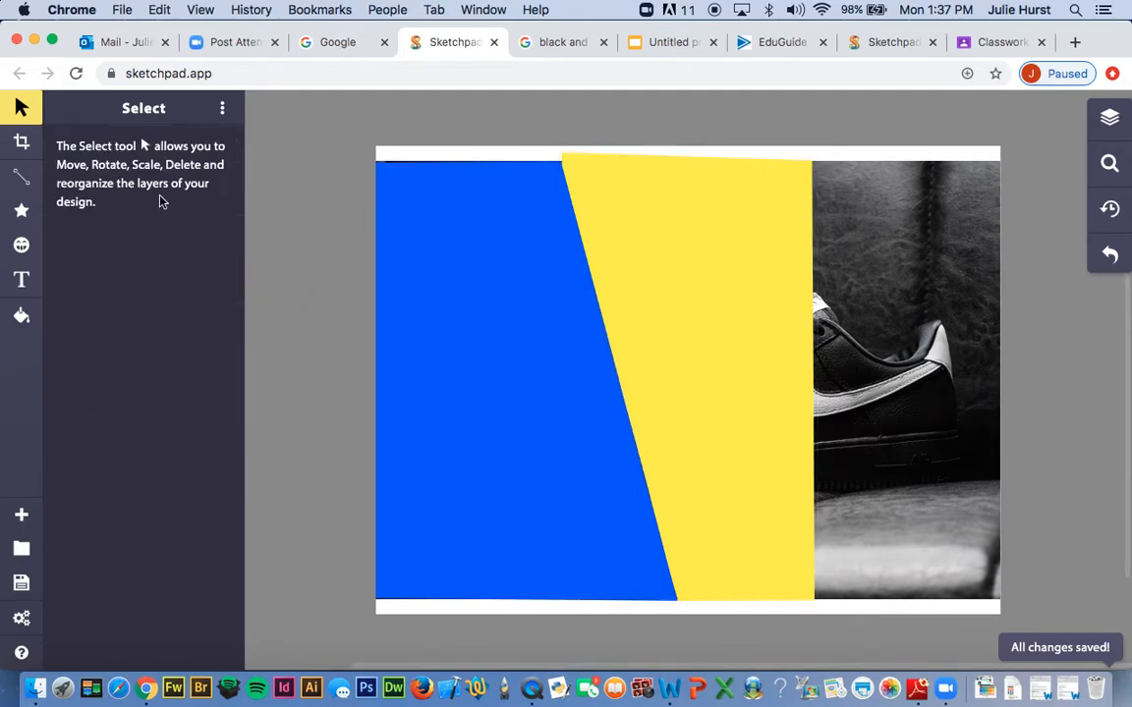
Draw a closed four-sided Line shape filled with red e90808 over the uncovered part of the photo beside the yellow shape
left_click(22, 175)
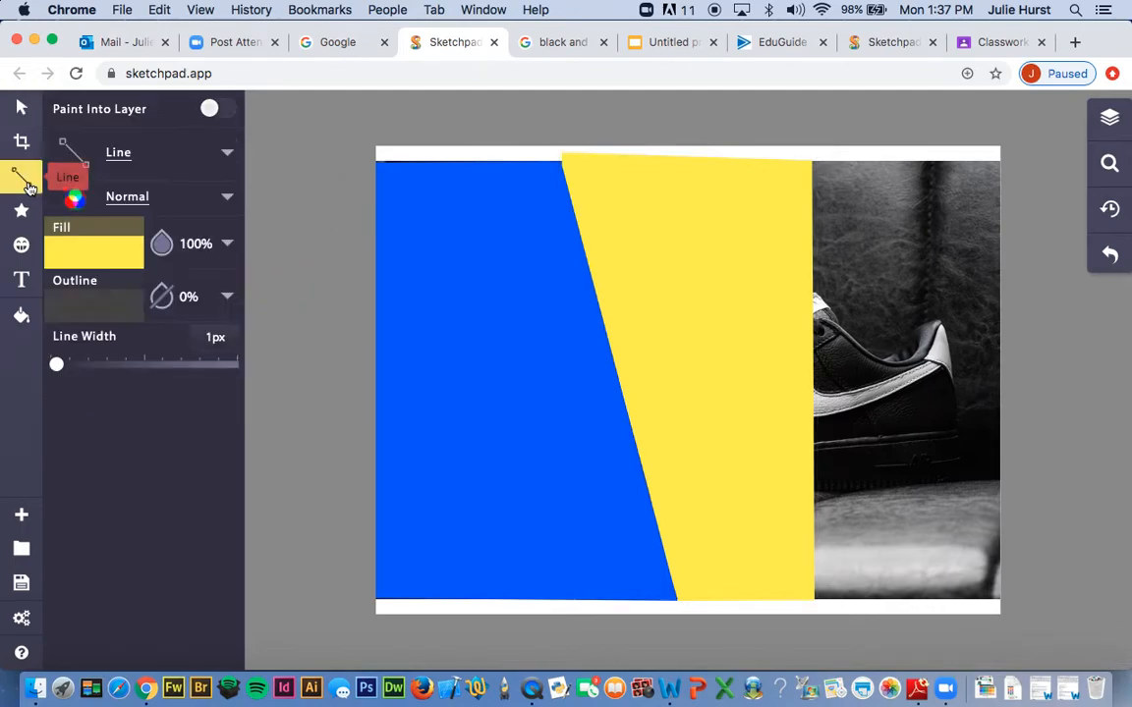
left_click(102, 244)
scroll(352, 381, "down", 2)
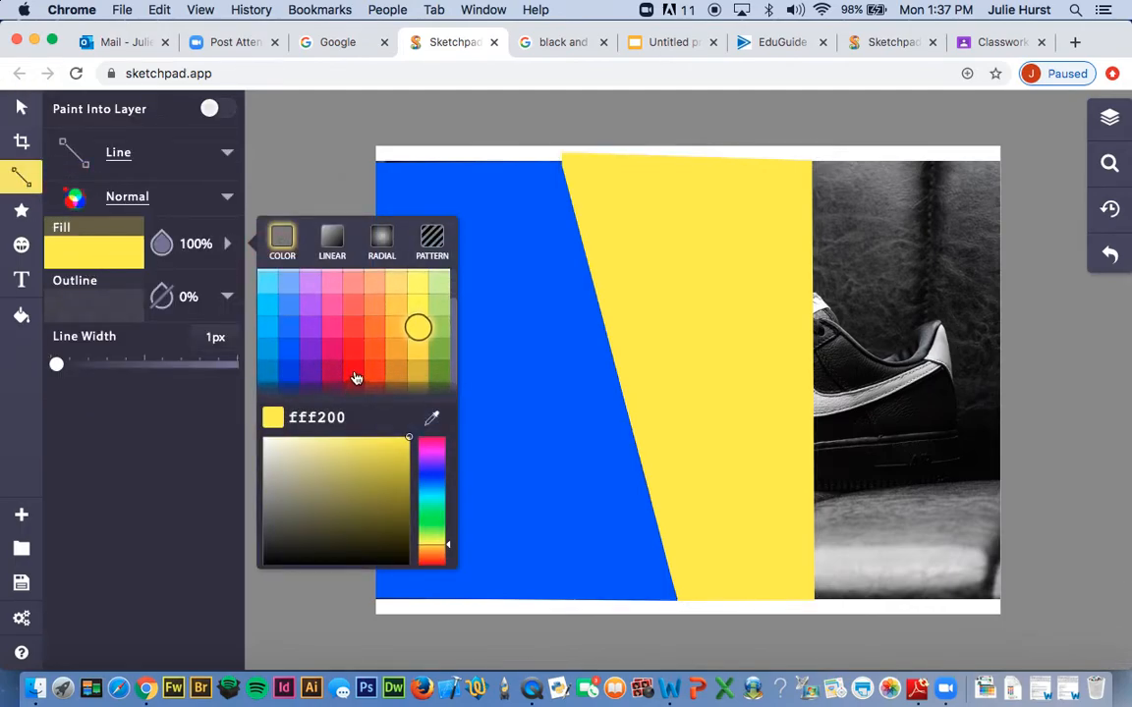
left_click(353, 373)
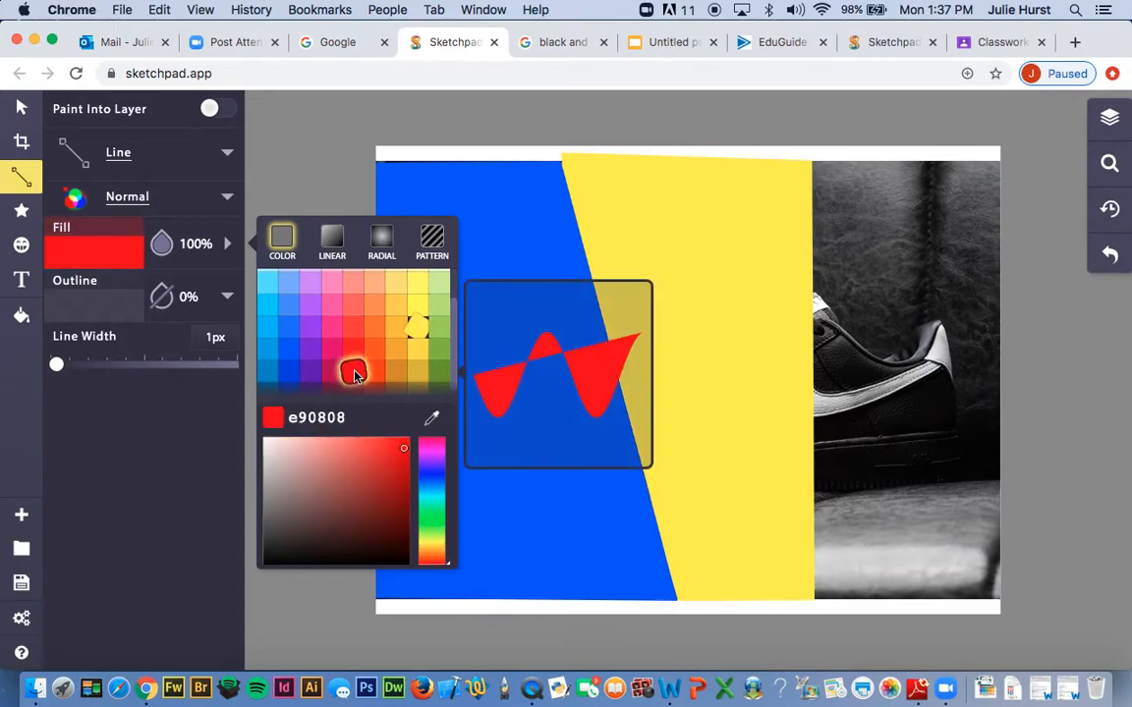
left_click(812, 165)
left_click(993, 173)
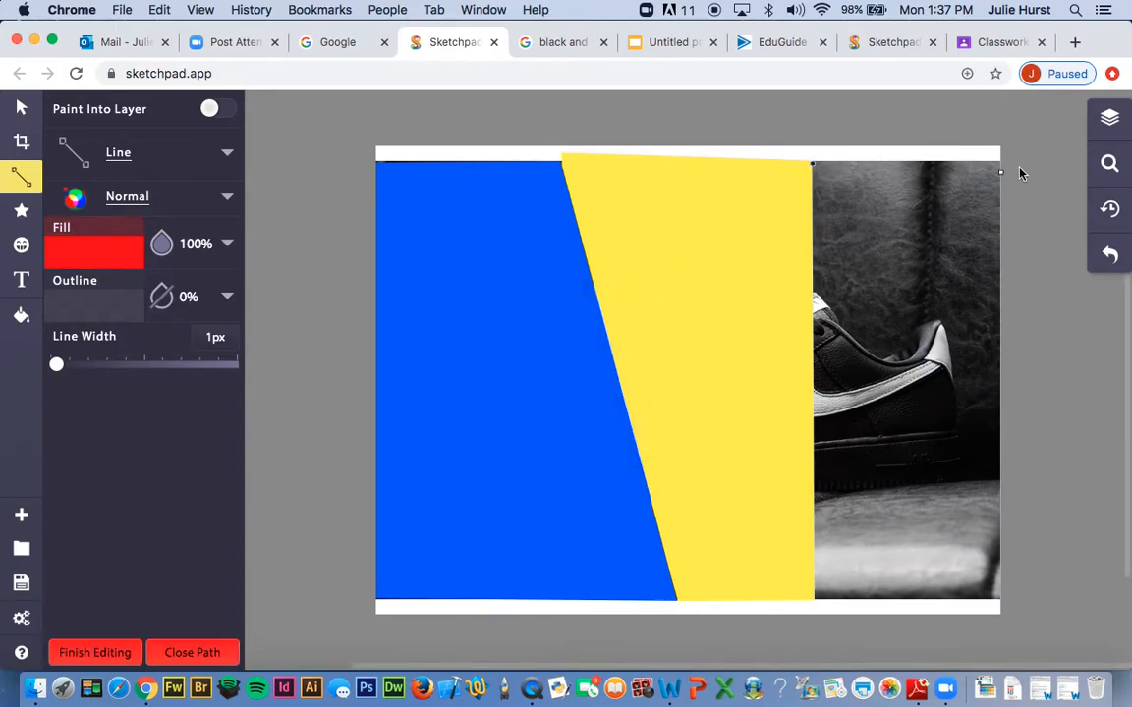
left_click(1000, 162)
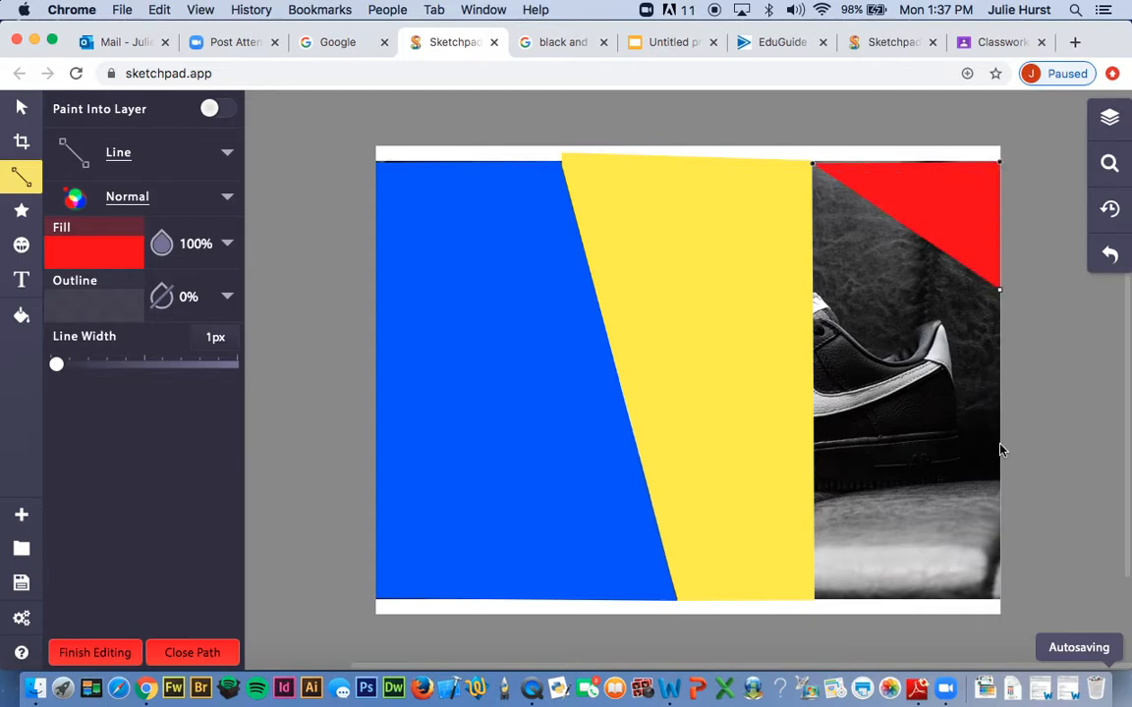
left_click(993, 565)
left_click(1000, 597)
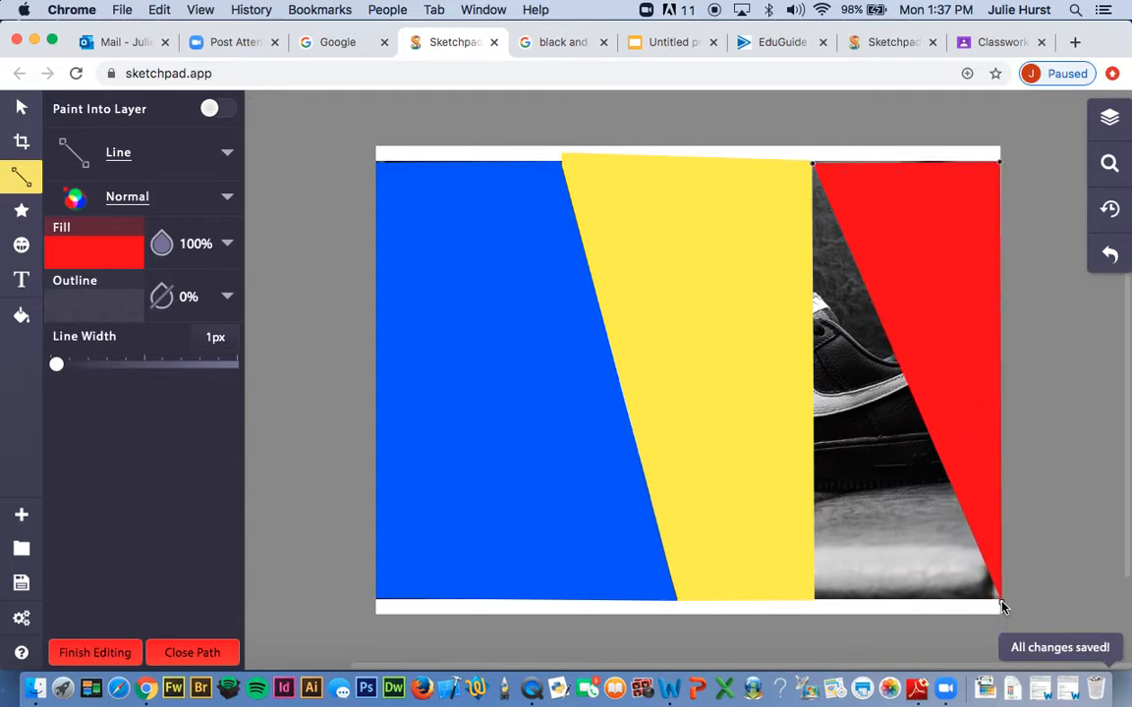
left_click(813, 602)
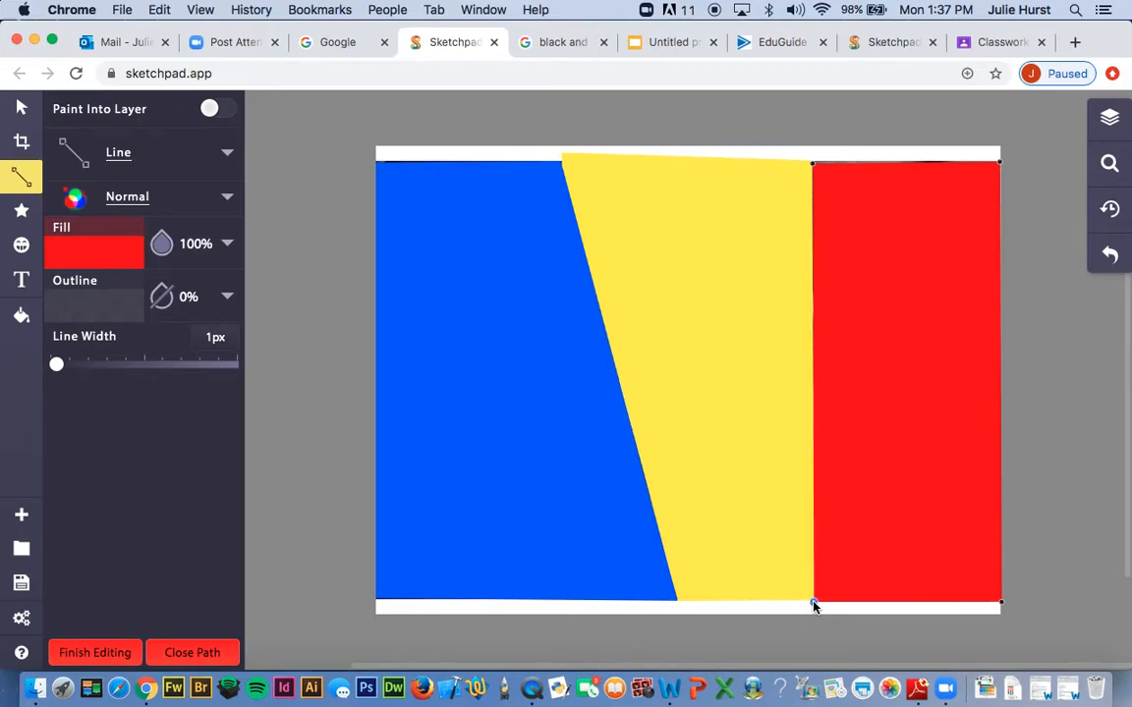
left_click(811, 164)
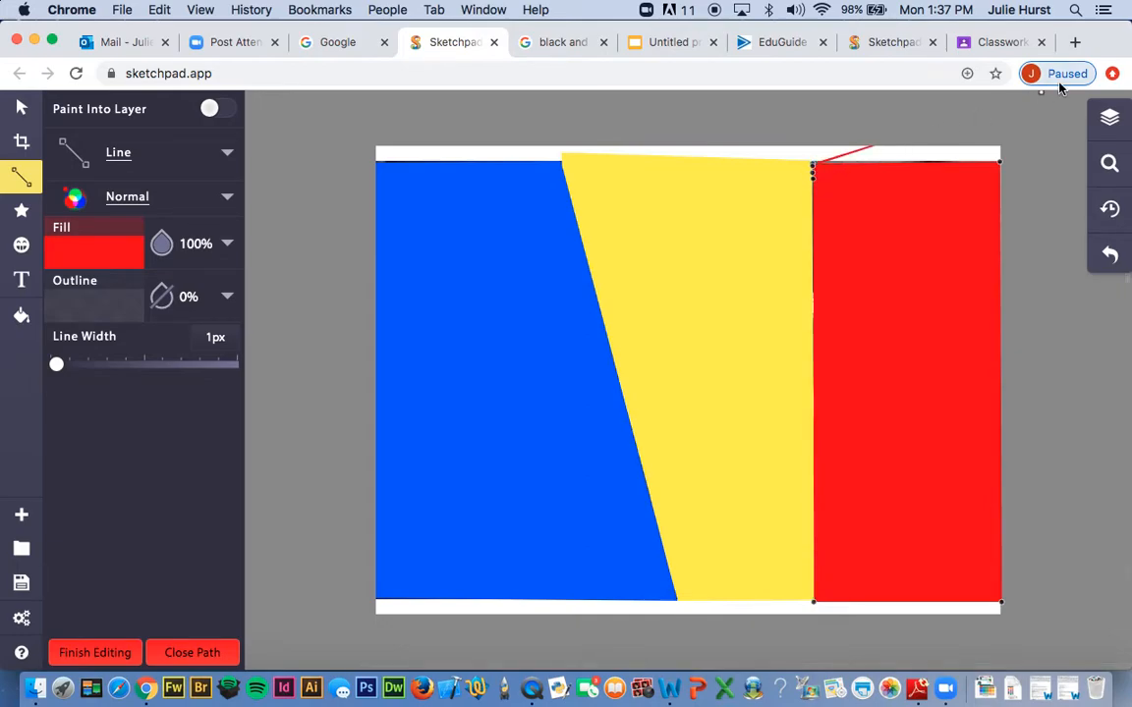
double_click(814, 164)
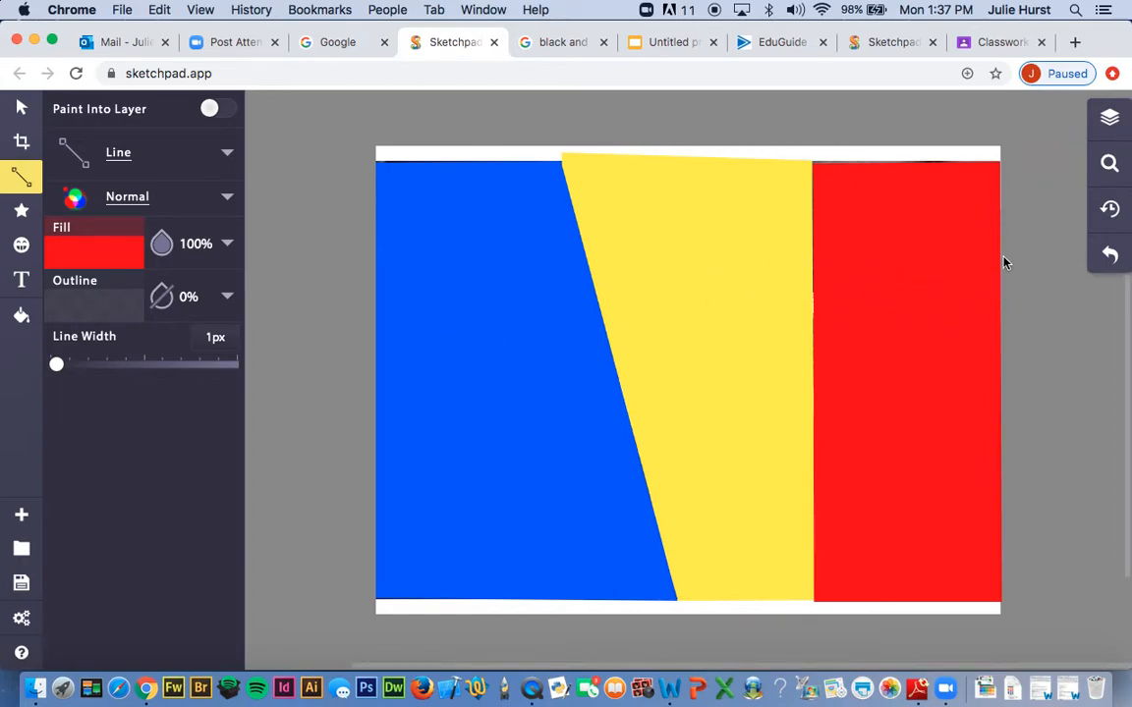
Rename the blue shape's layer as Blue and the yellow shape's layer as yello
left_click(1124, 126)
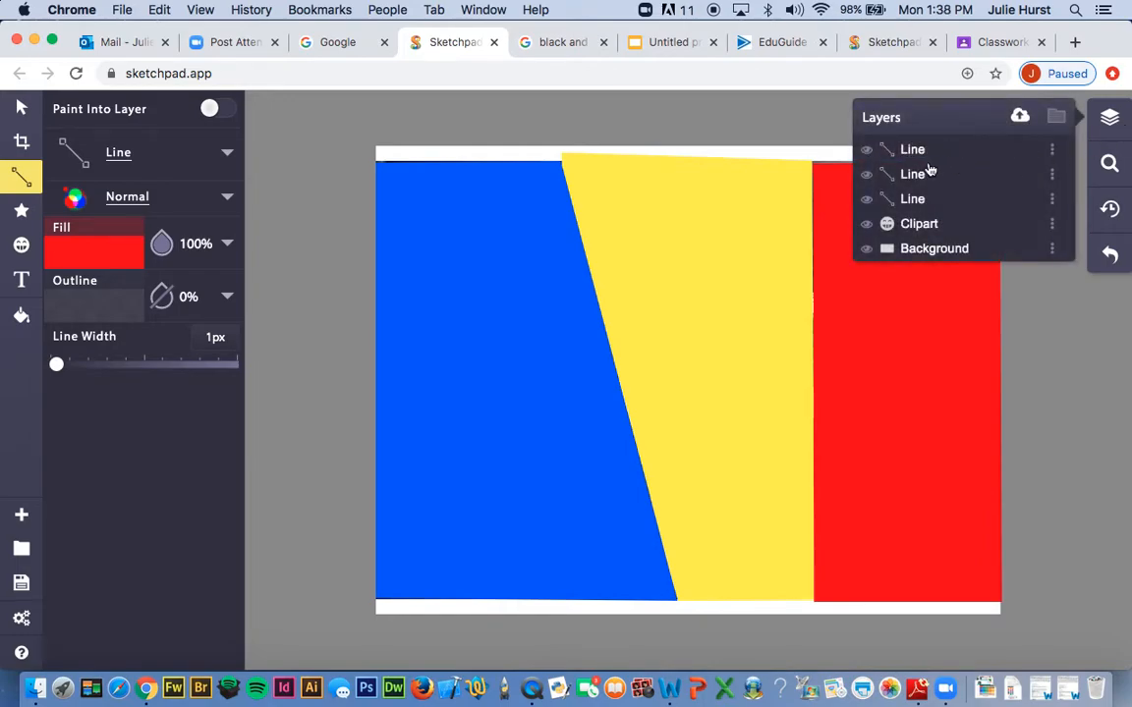
double_click(918, 199)
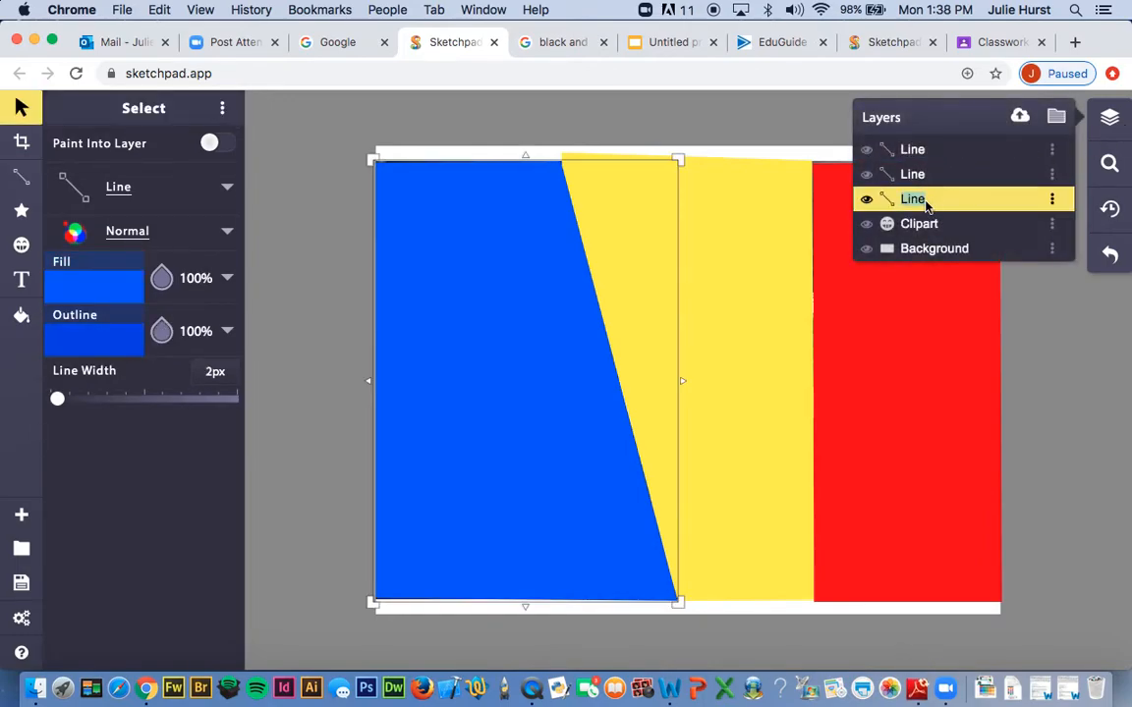
type("blue")
left_click(912, 174)
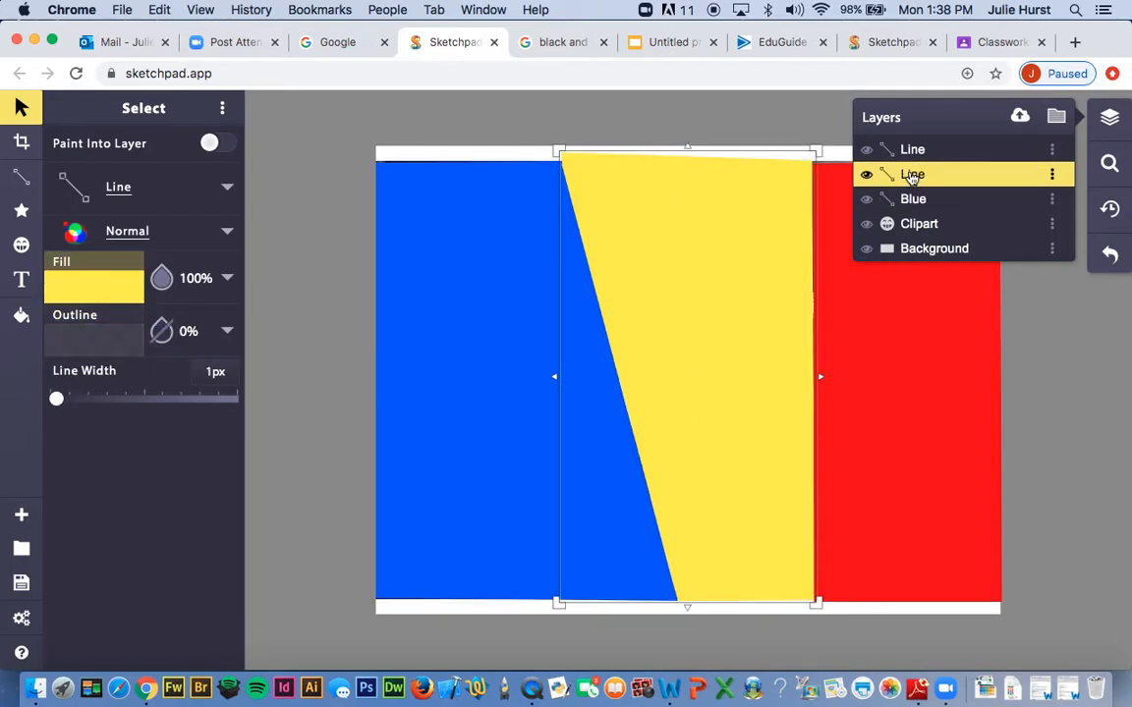
double_click(913, 174)
type("yello")
key("Return")
Rename the red shape's layer as Red
left_click(910, 152)
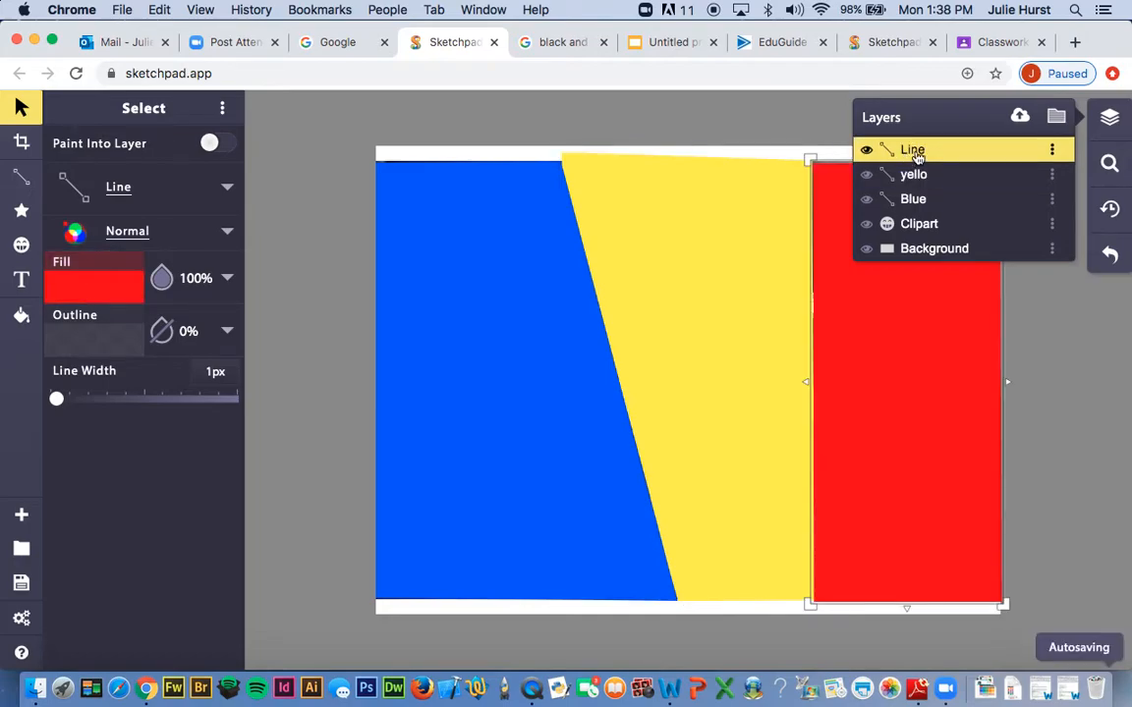
double_click(923, 153)
type("red")
key("BackSpace")
key("BackSpace")
key("BackSpace")
type("Red")
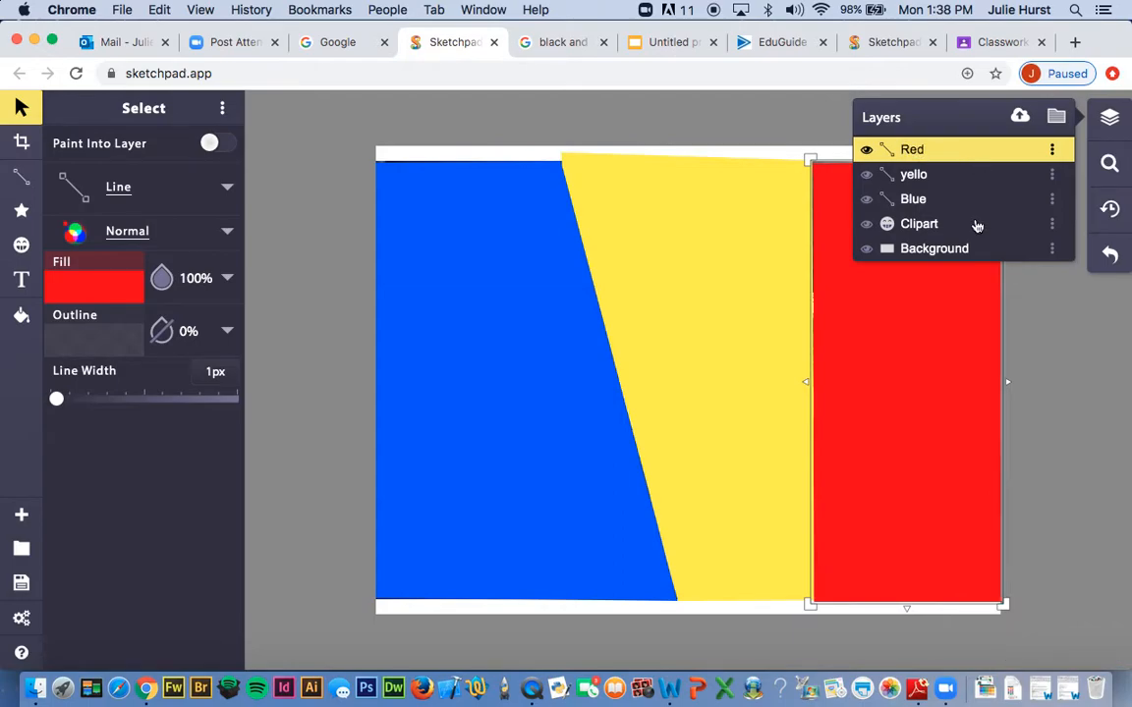
Duplicate the Red, yello and Blue layers once each
left_click(952, 179)
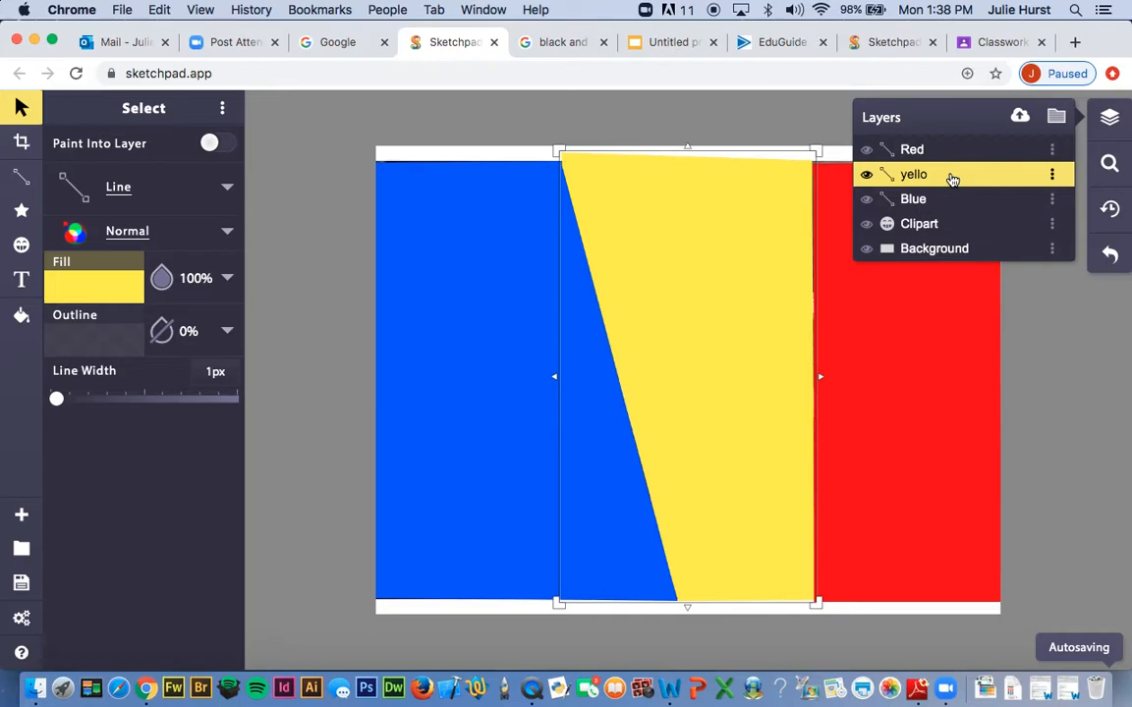
left_click(1051, 152)
left_click(1051, 152)
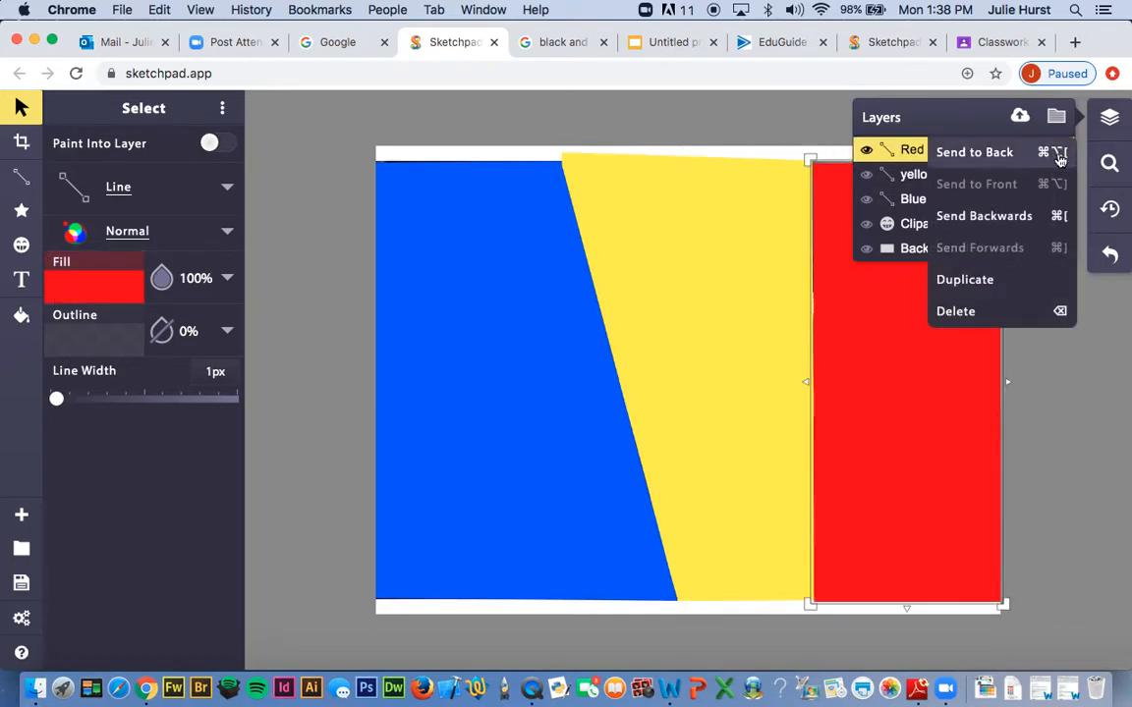
left_click(992, 280)
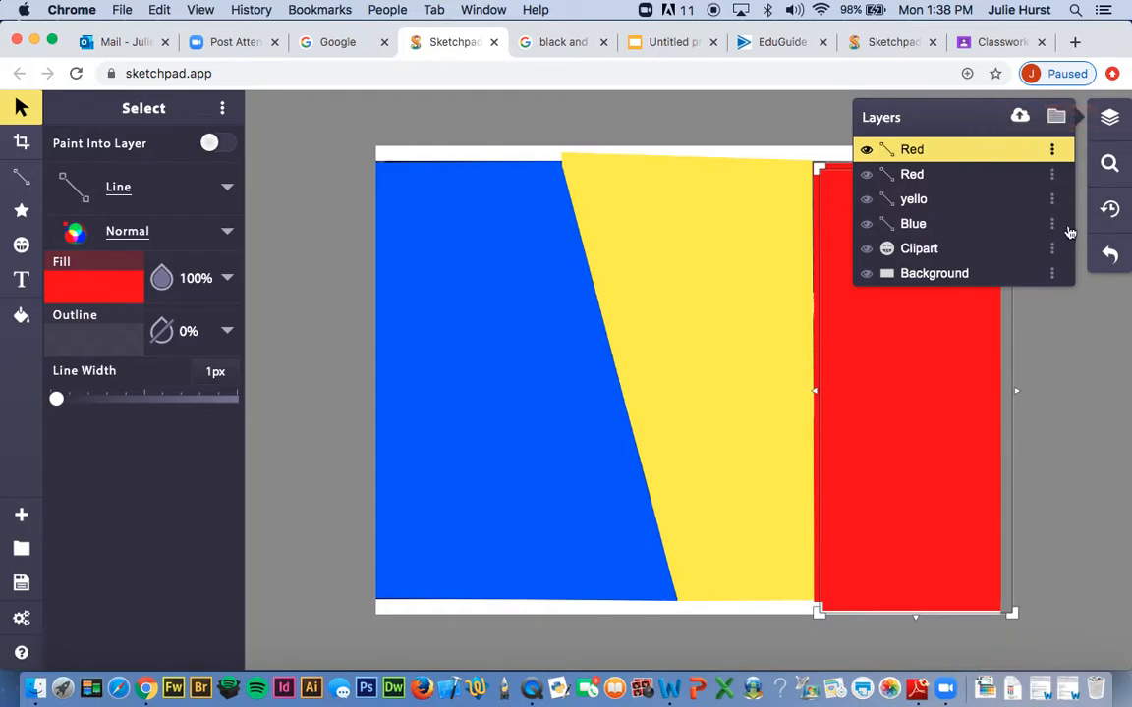
left_click(1052, 203)
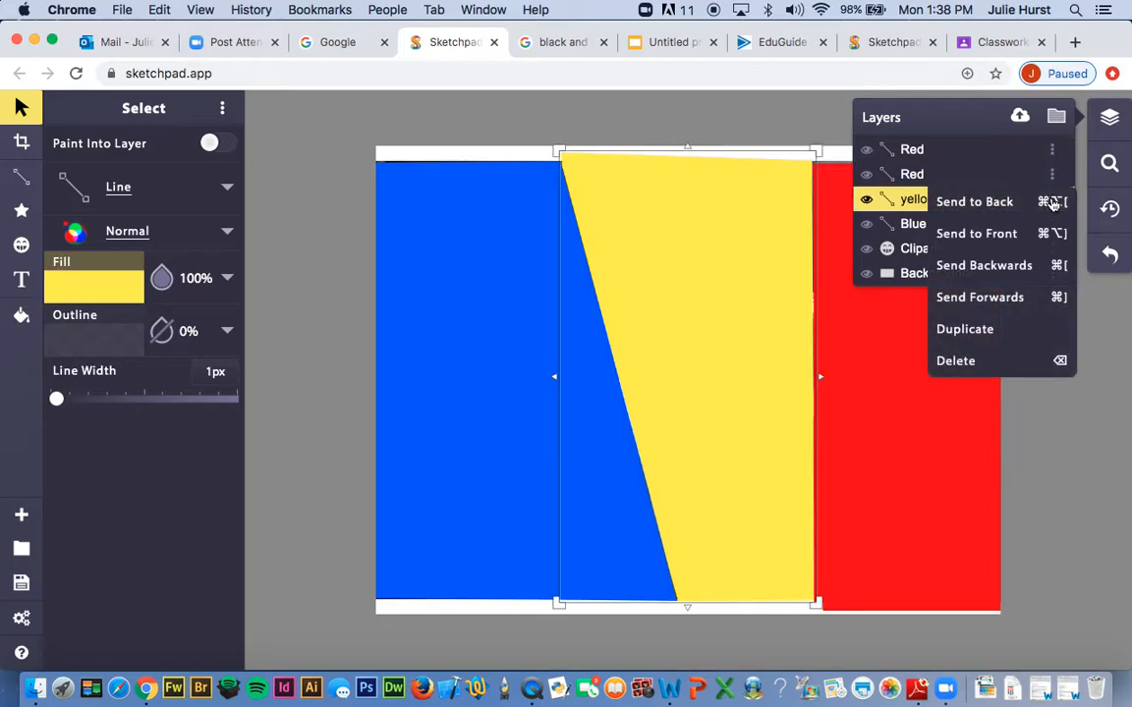
left_click(971, 339)
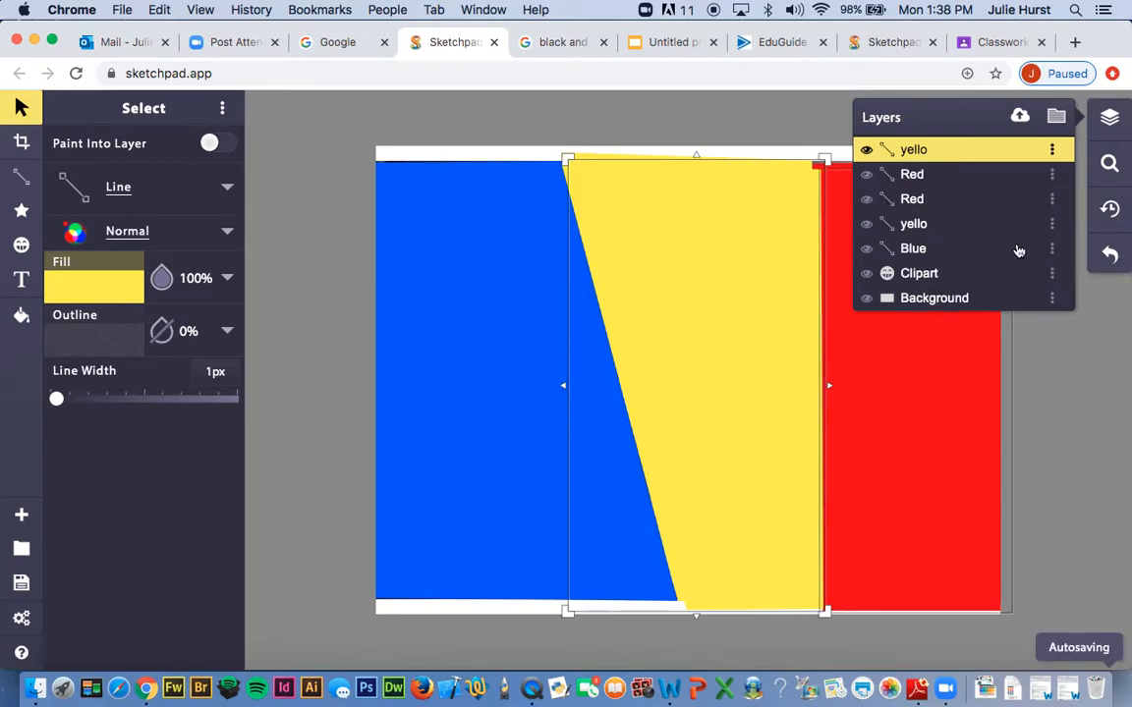
left_click(988, 250)
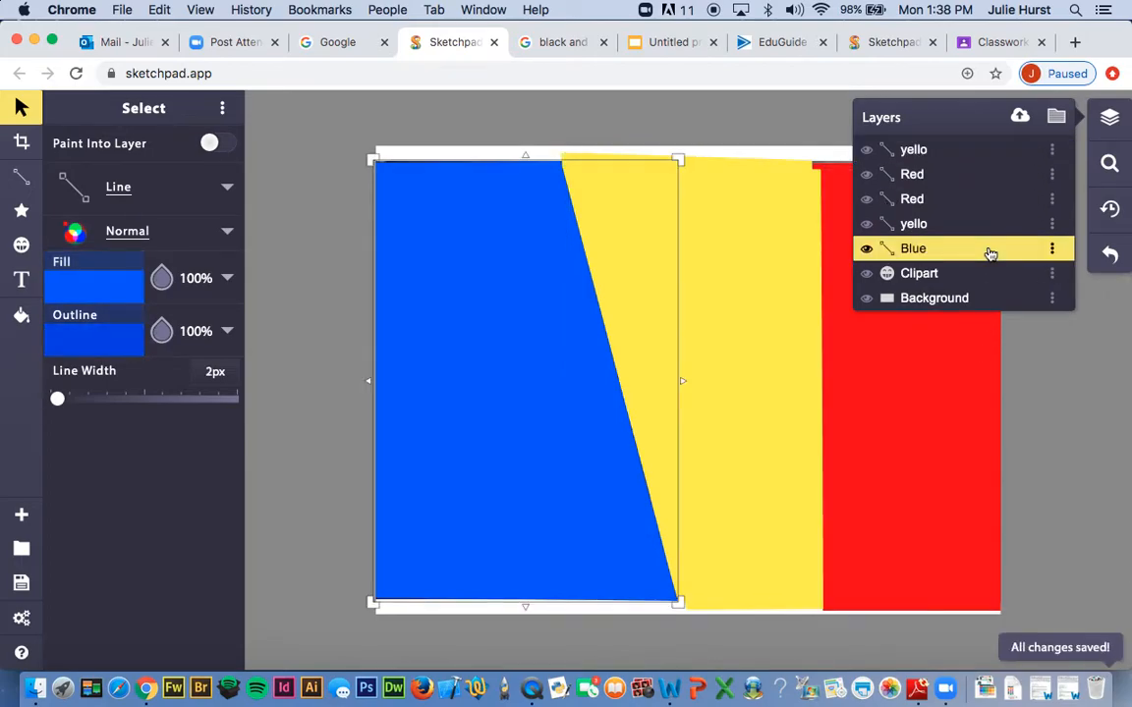
left_click(1052, 248)
left_click(997, 388)
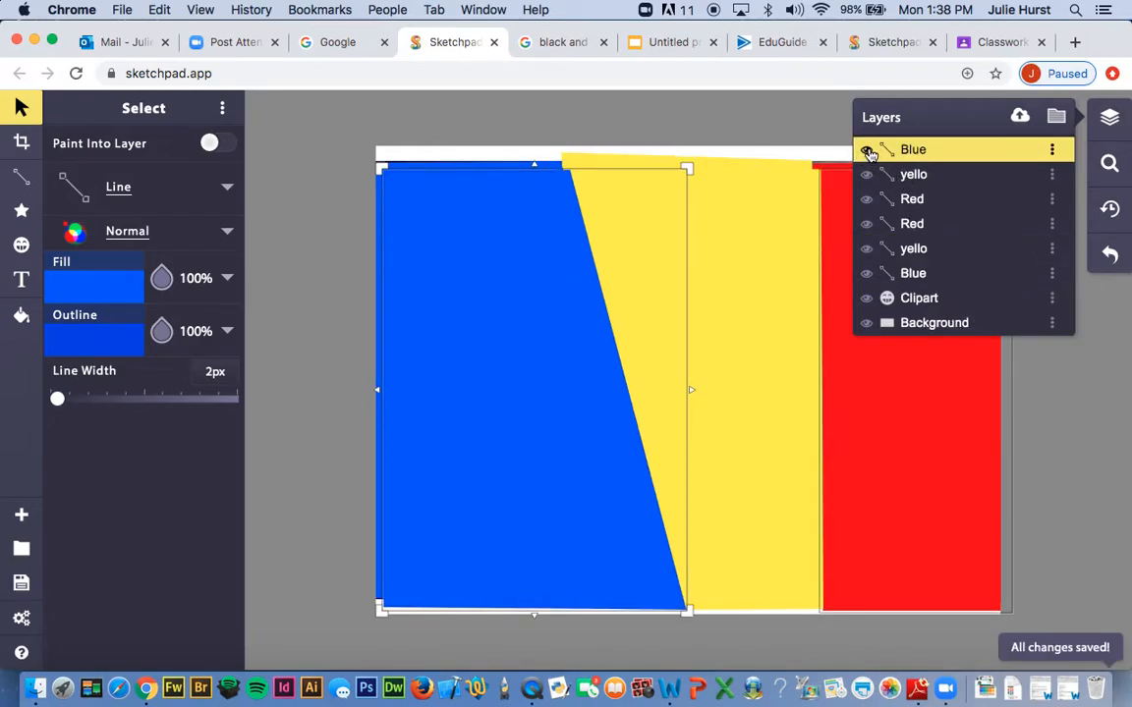
Hide the duplicated Blue, yello and Red layers at the top of the layer stack
left_click(866, 151)
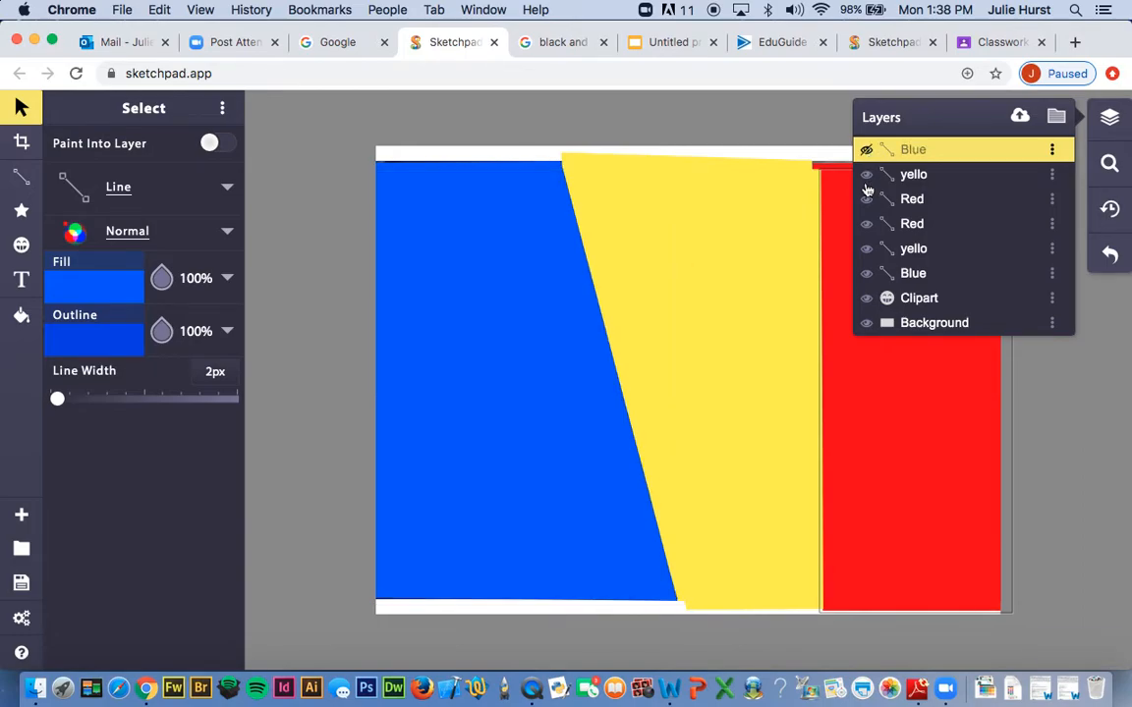
left_click(867, 177)
left_click(866, 201)
left_click(943, 225)
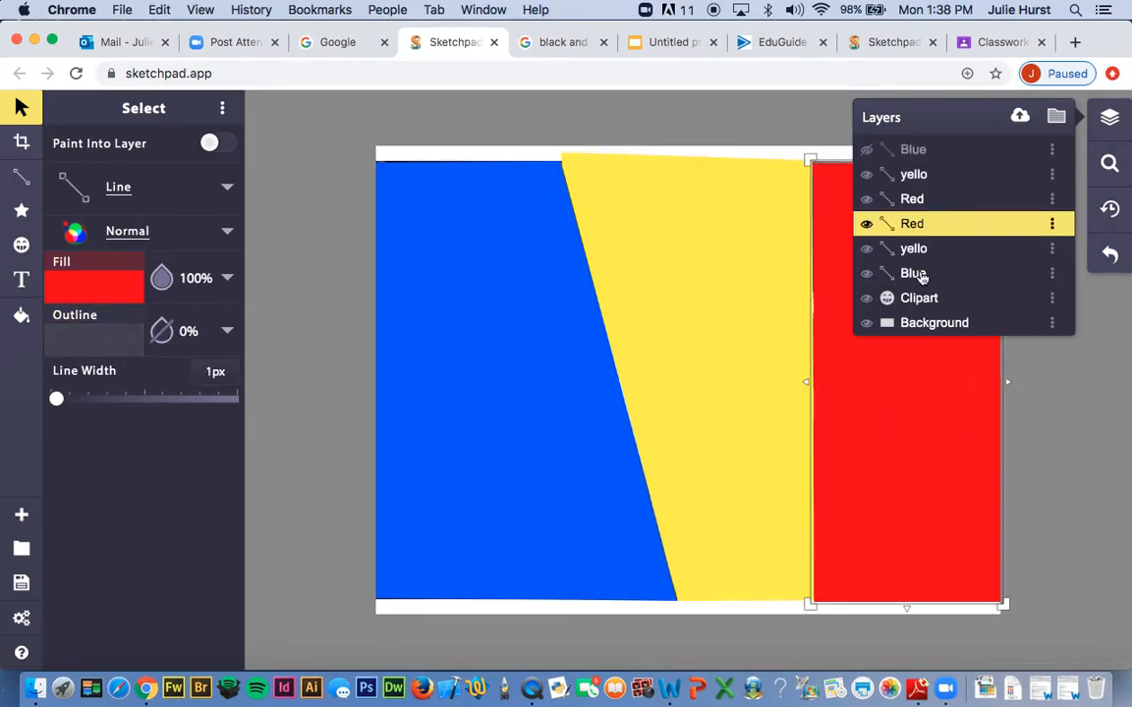
Select the original Blue layer, set its outline opacity to 0% and its blend mode to Soft Light
left_click(922, 276)
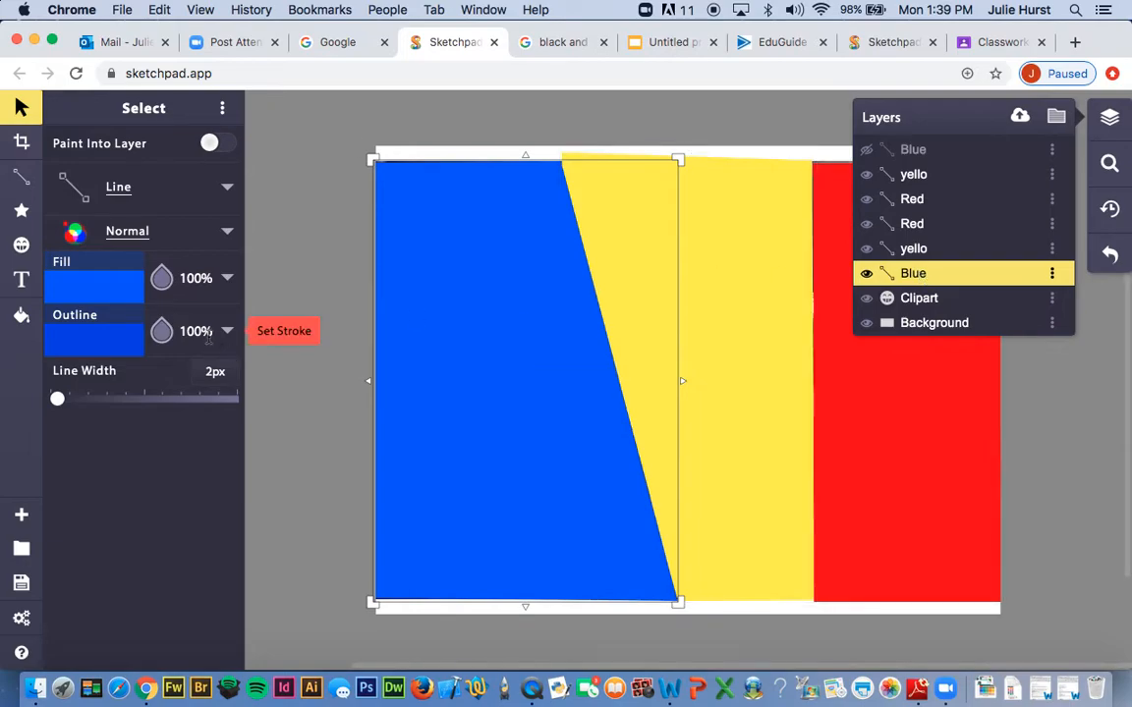
left_click(163, 331)
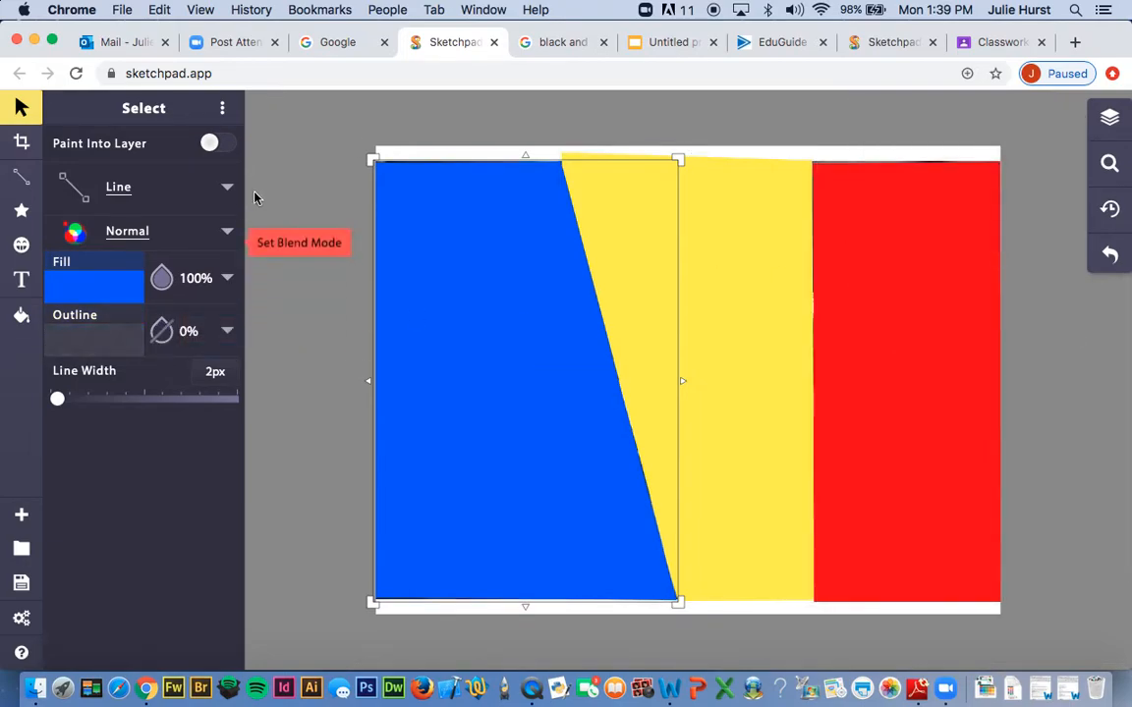
left_click(135, 235)
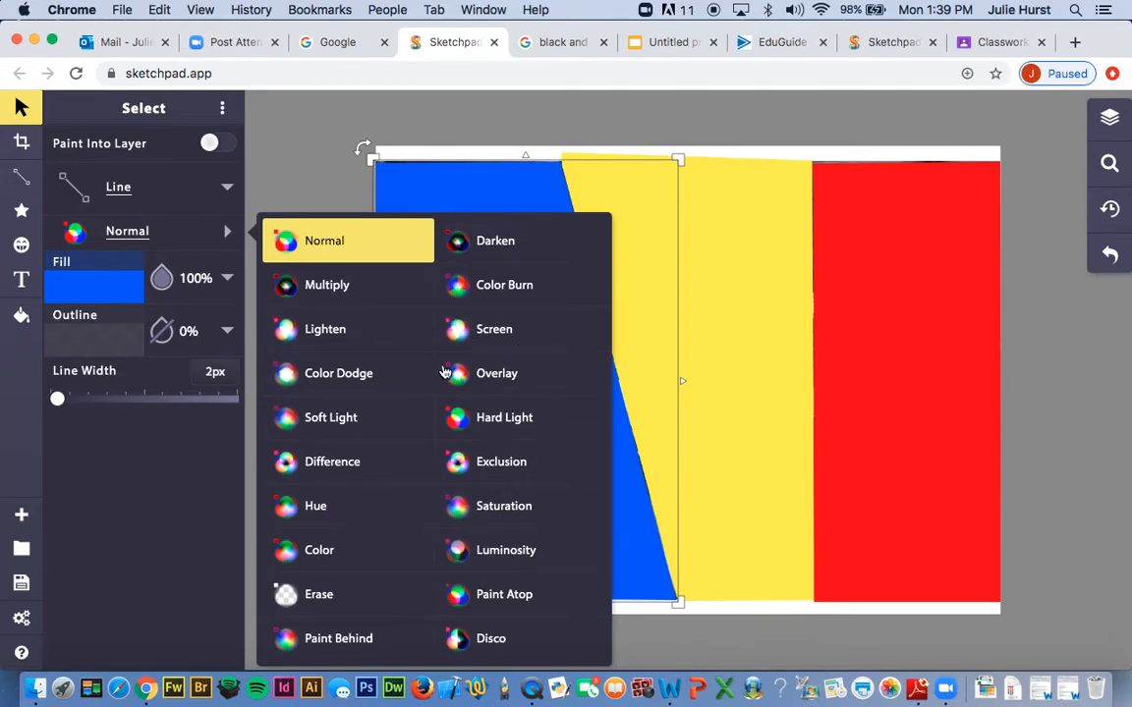
left_click(382, 420)
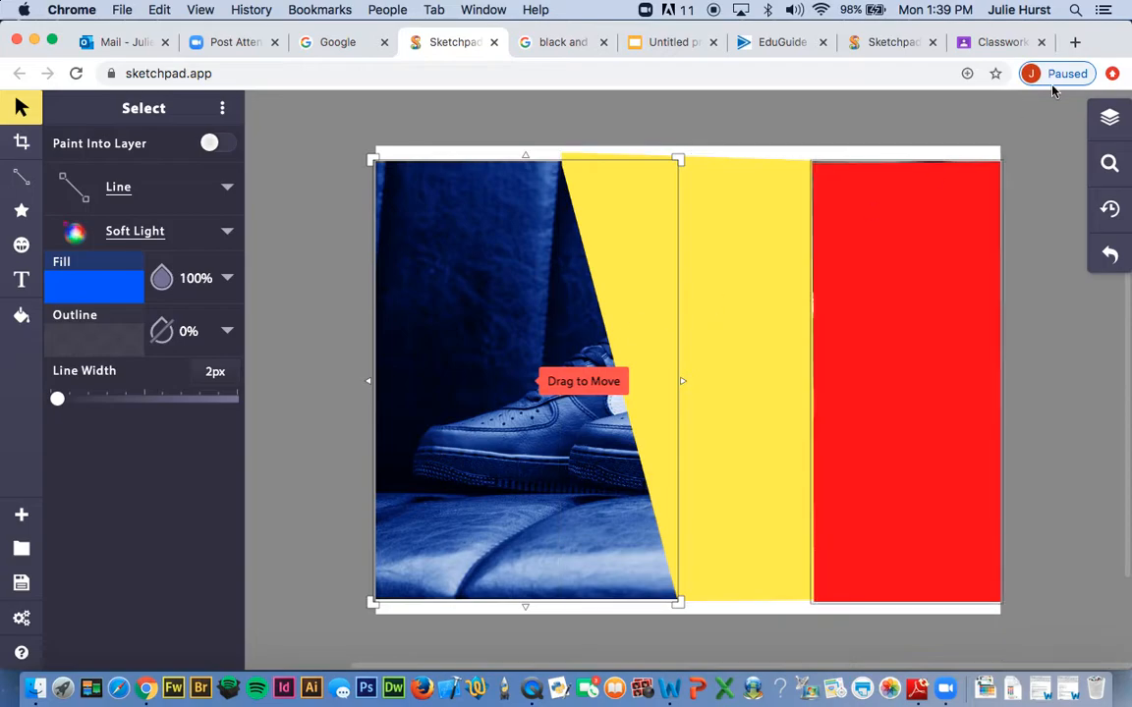
Select the original yello layer and set its blend mode to Soft Light
left_click(1112, 120)
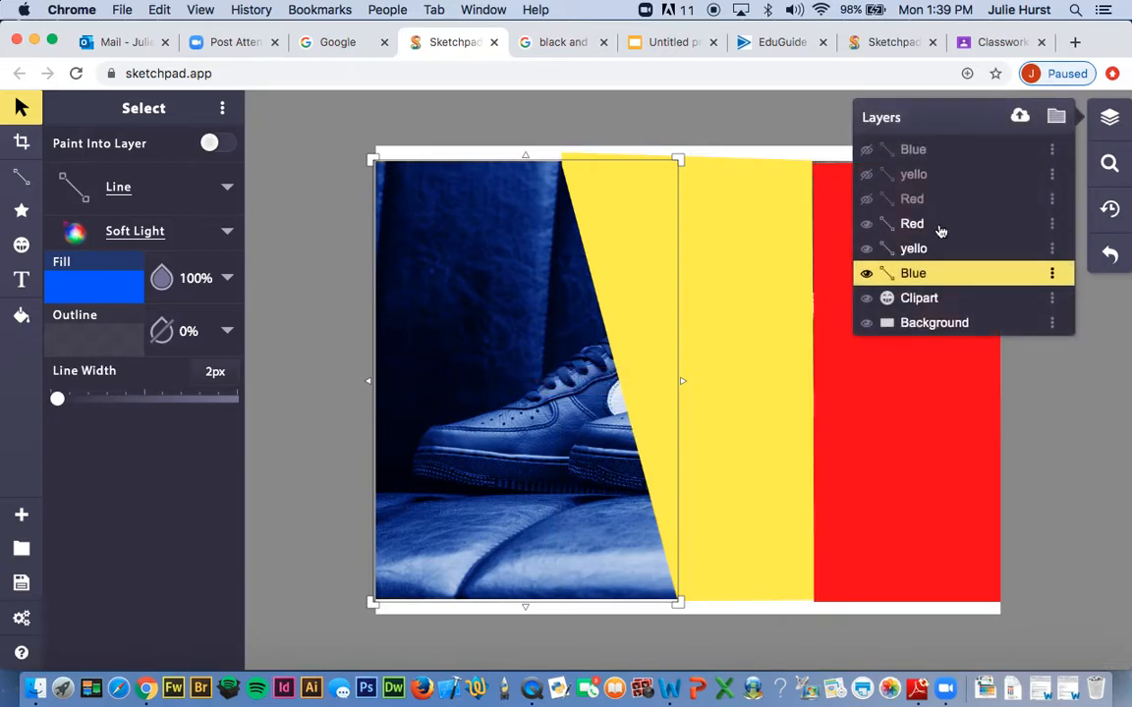
left_click(923, 250)
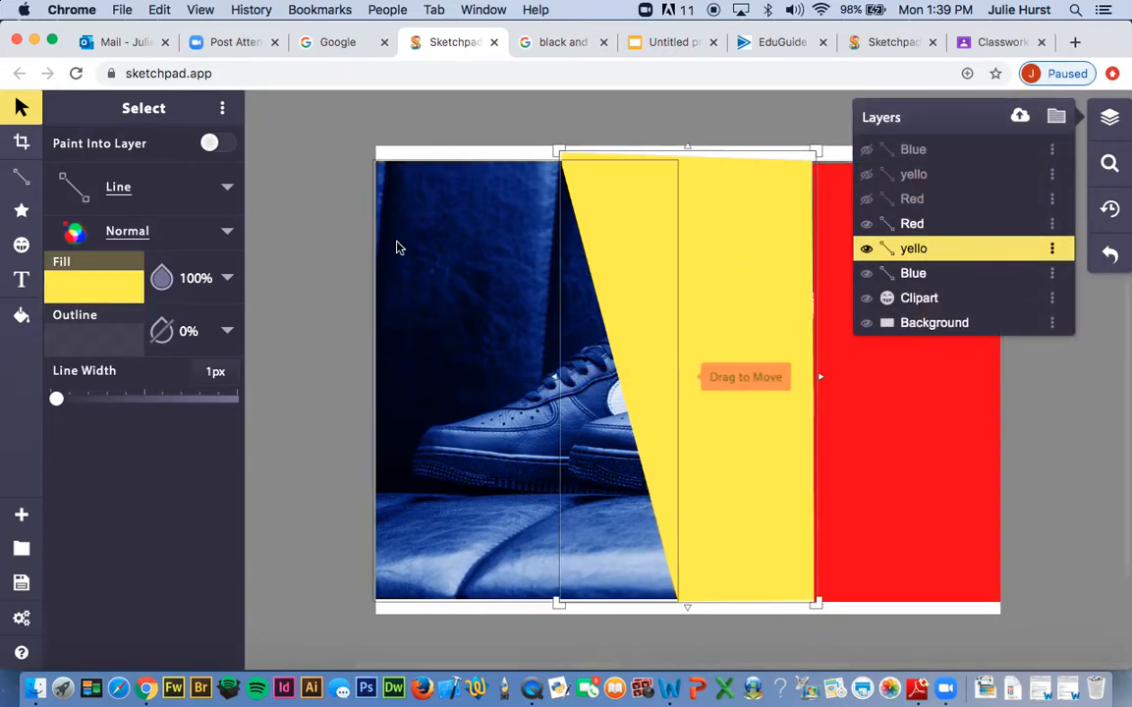
left_click(139, 232)
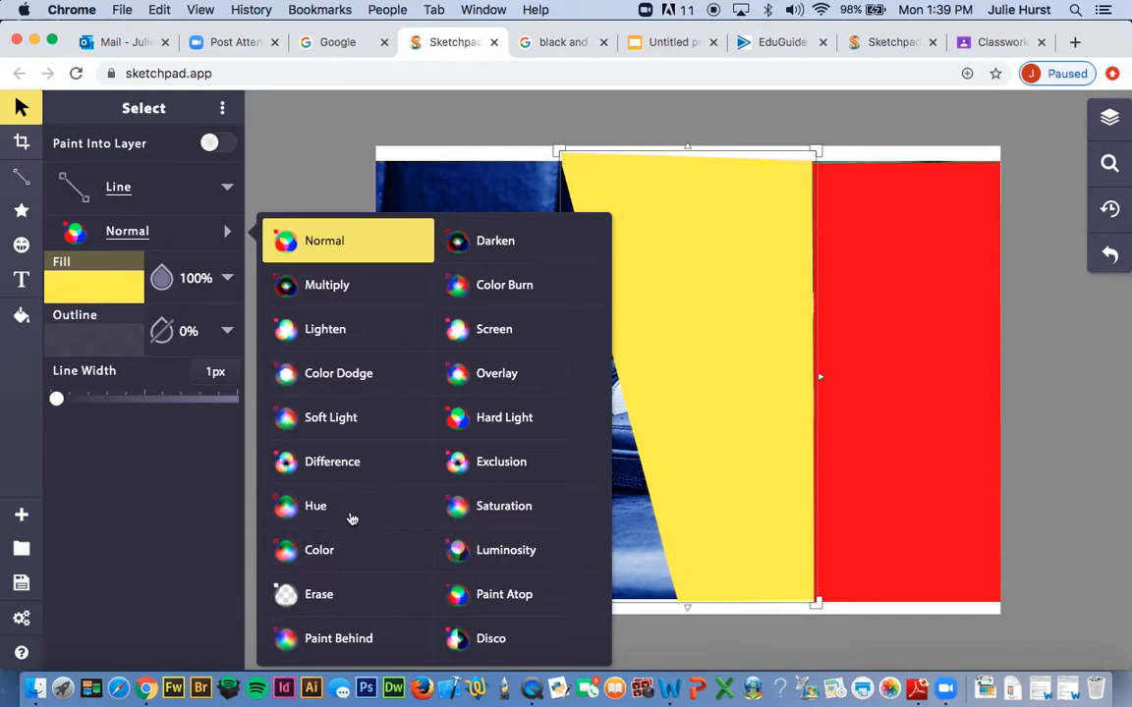
left_click(339, 429)
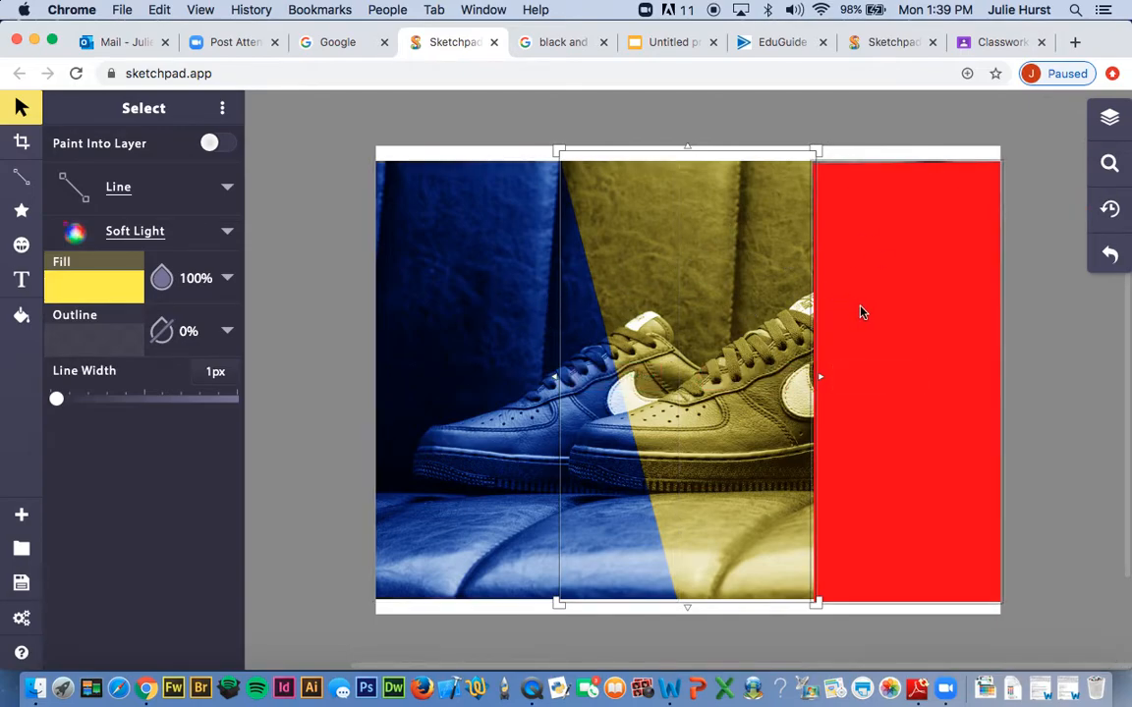
Set the original Red layer's blend mode to Soft Light and deselect it
left_click(1122, 125)
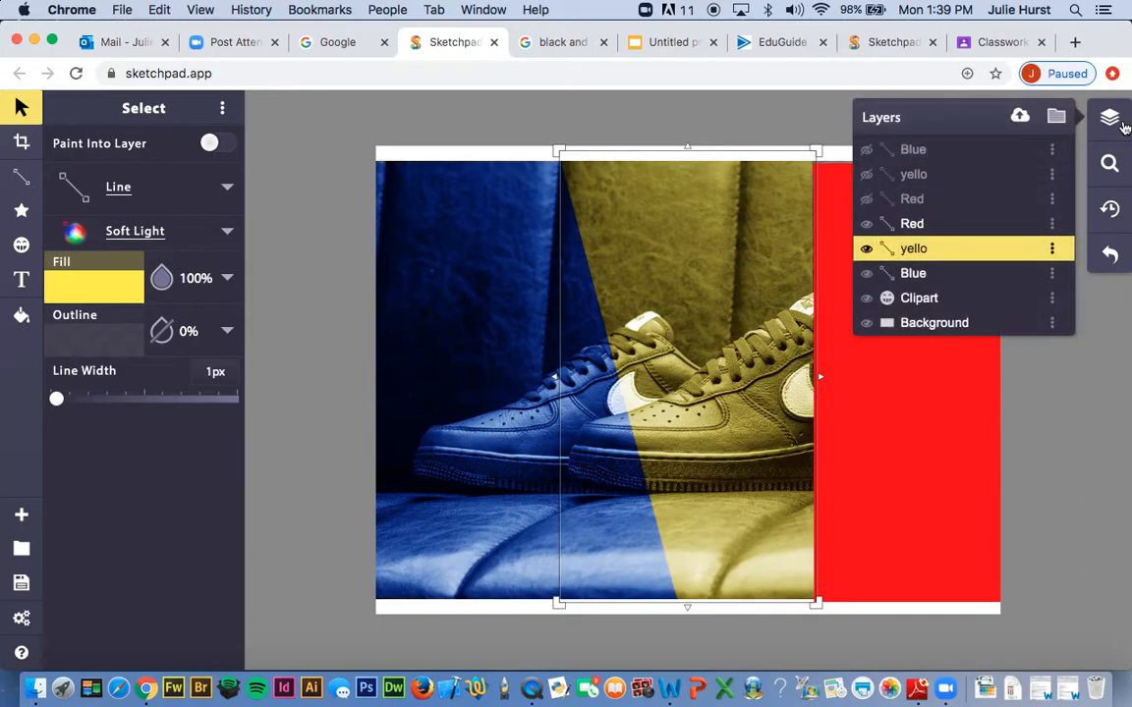
left_click(950, 226)
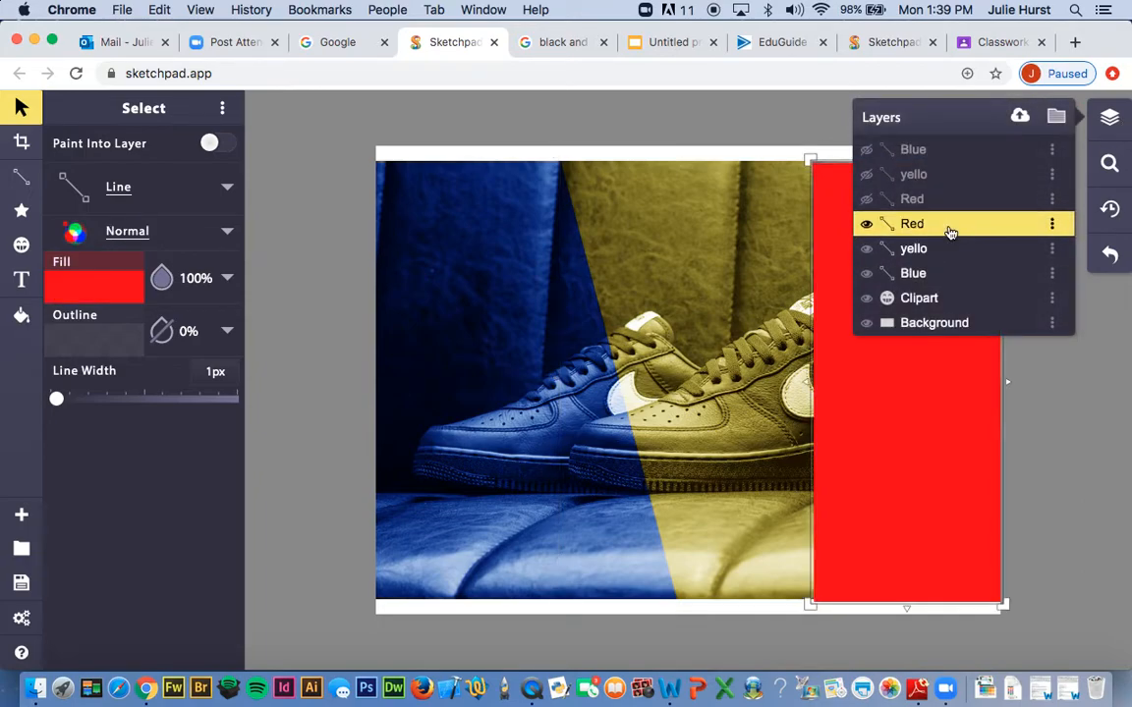
left_click(98, 226)
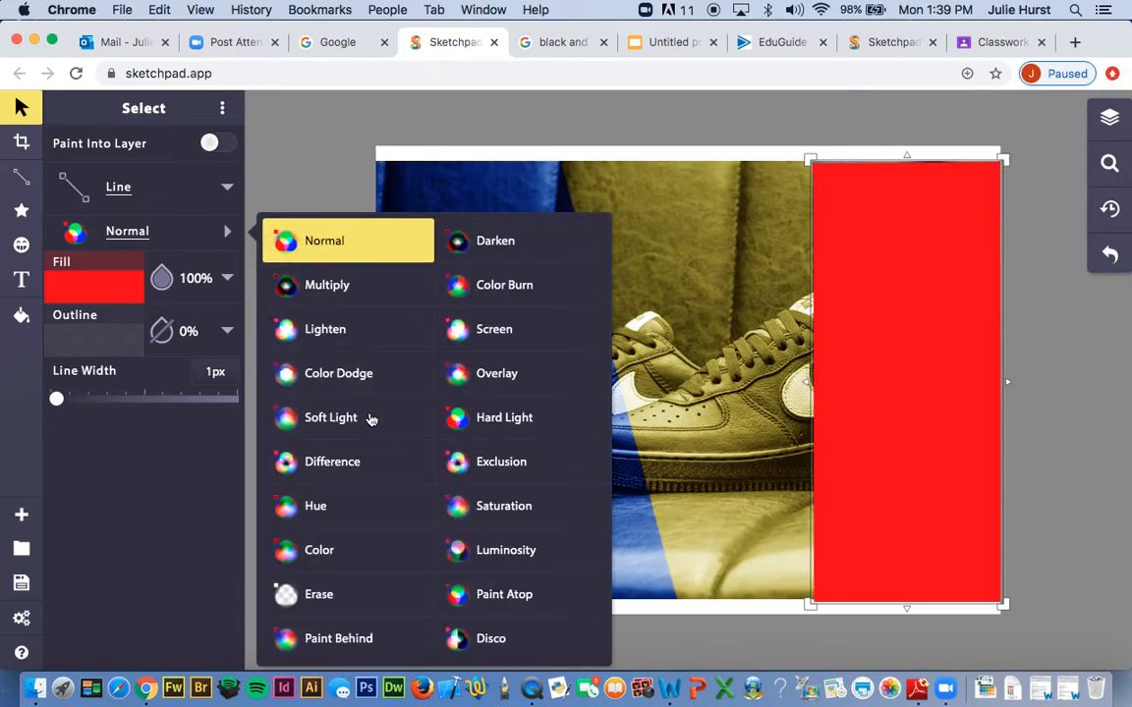
left_click(334, 417)
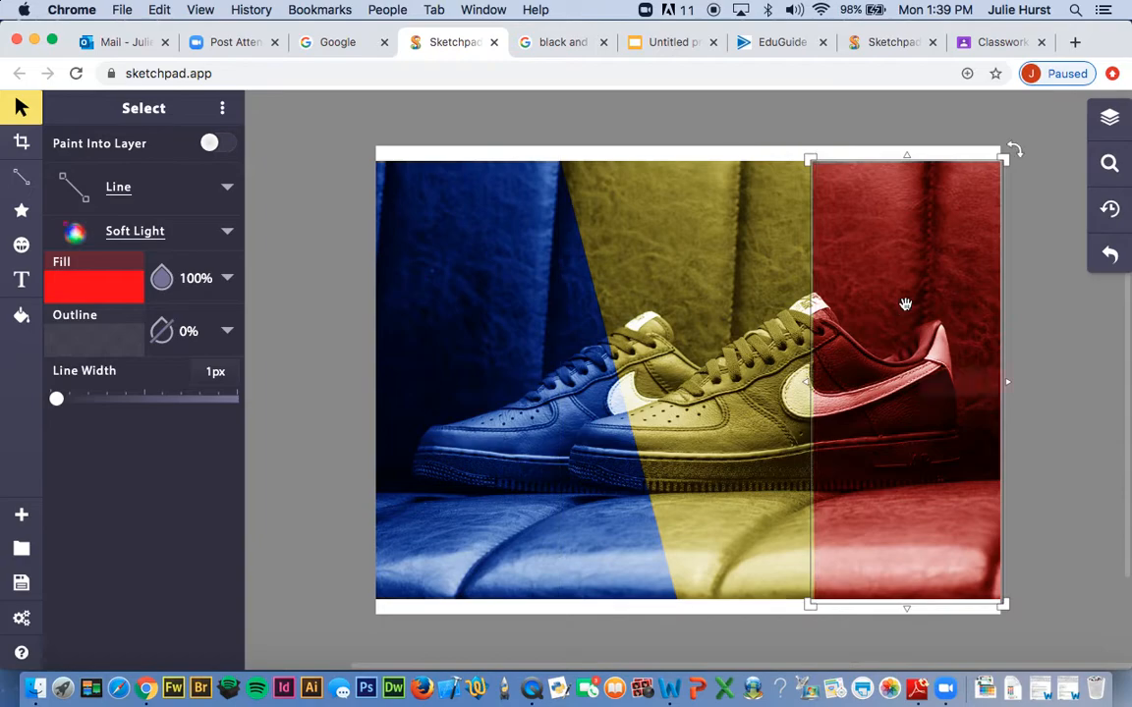
left_click(1096, 313)
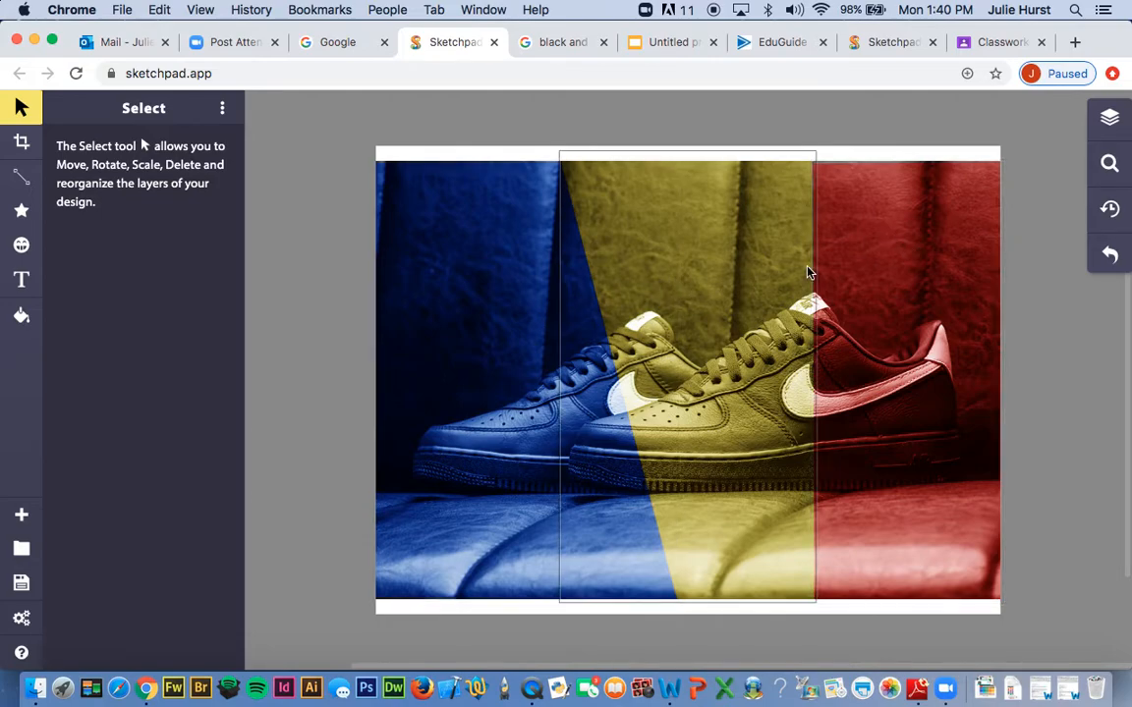
Switch the drawing tool from Line to Paintbrush and set its blend mode to Hue
left_click(1112, 122)
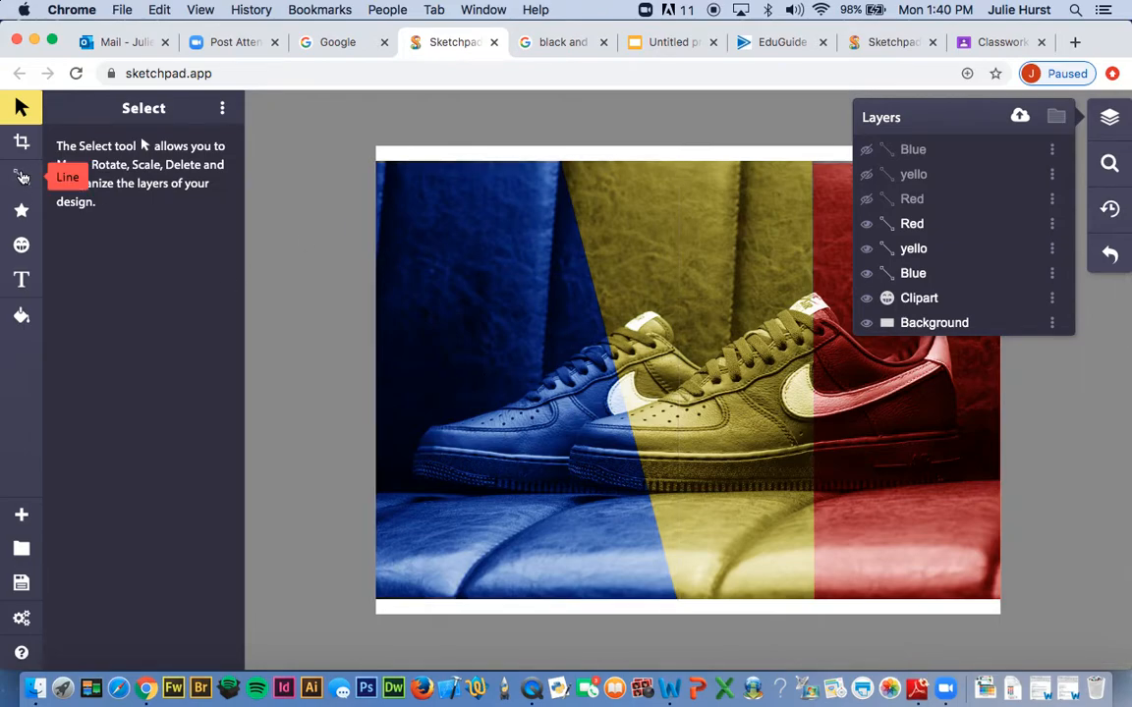
left_click(22, 177)
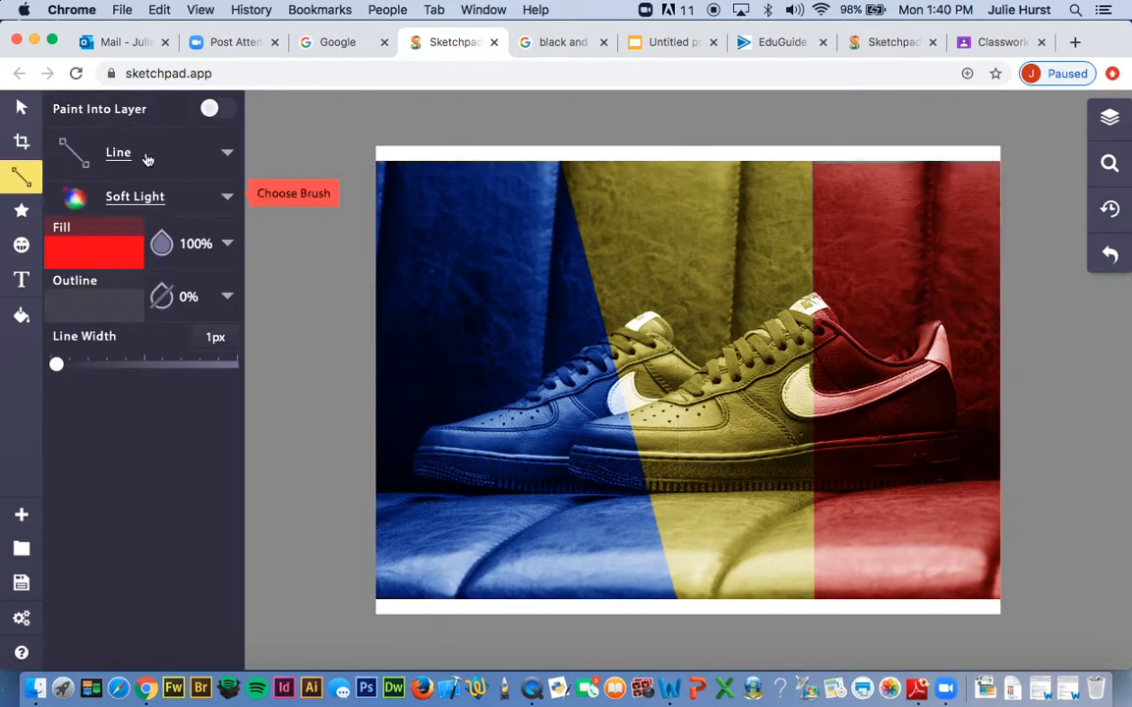
left_click(157, 153)
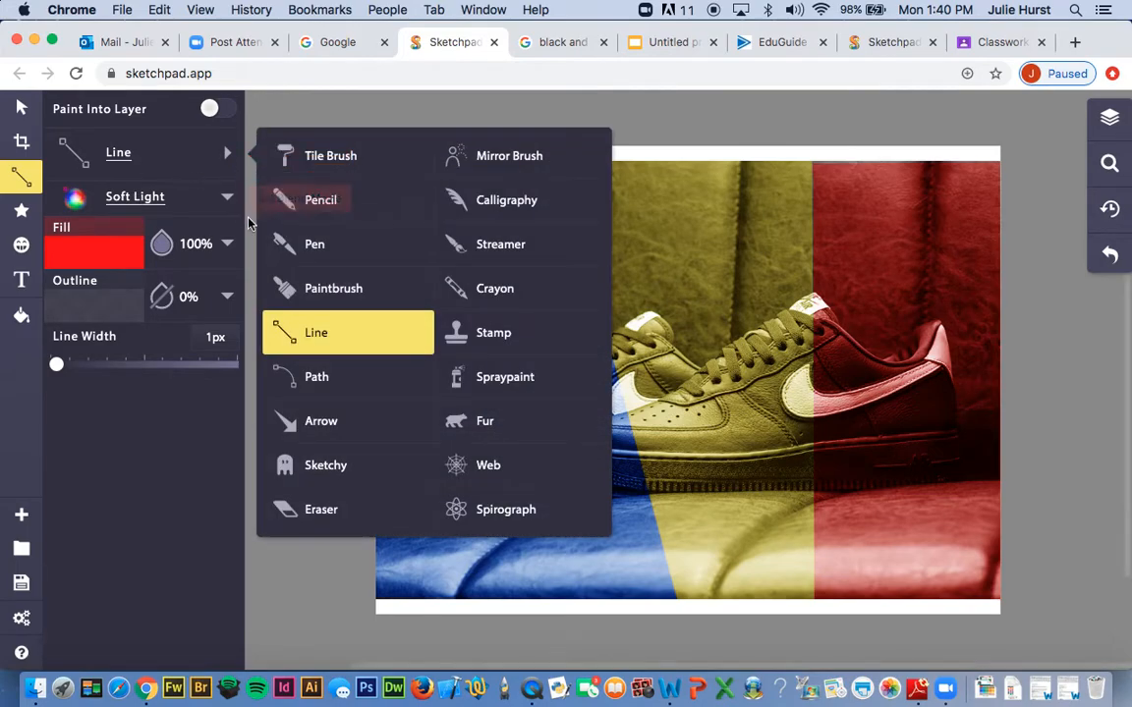
left_click(329, 287)
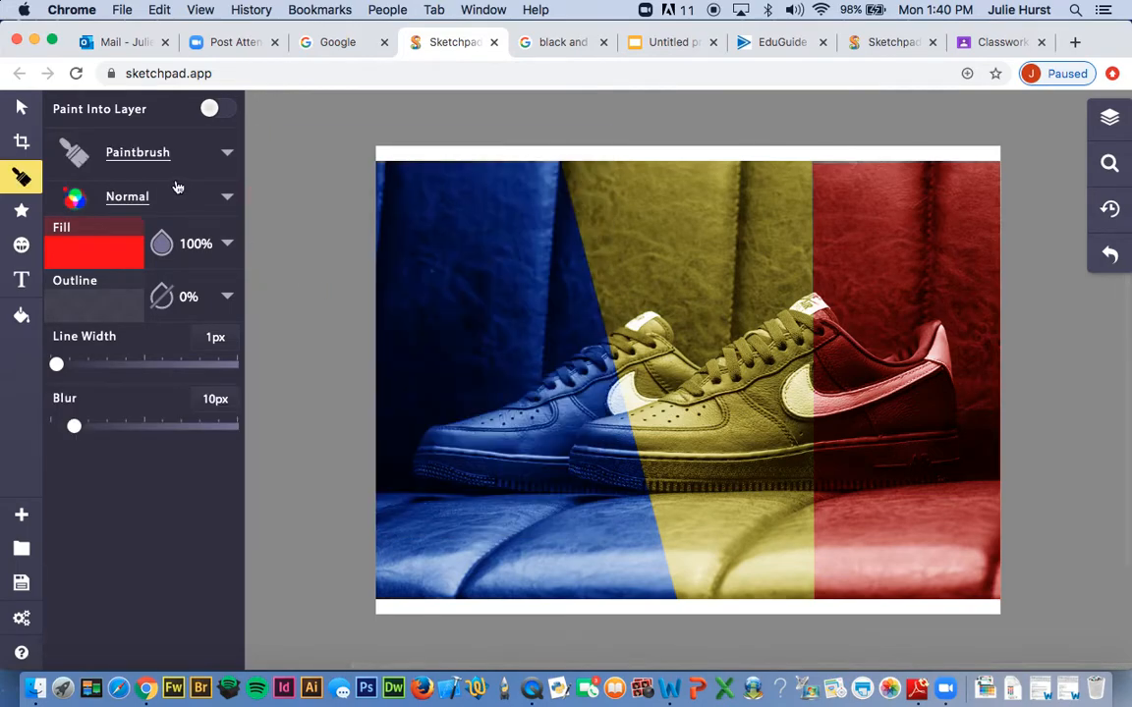
left_click(134, 198)
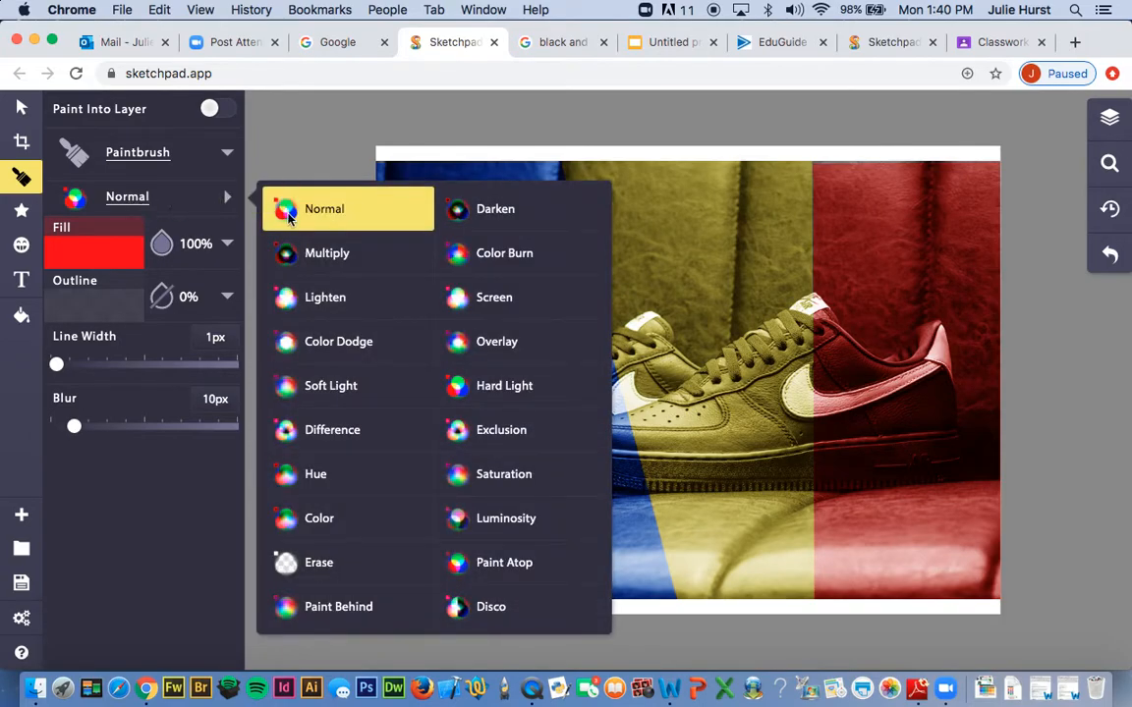
left_click(303, 479)
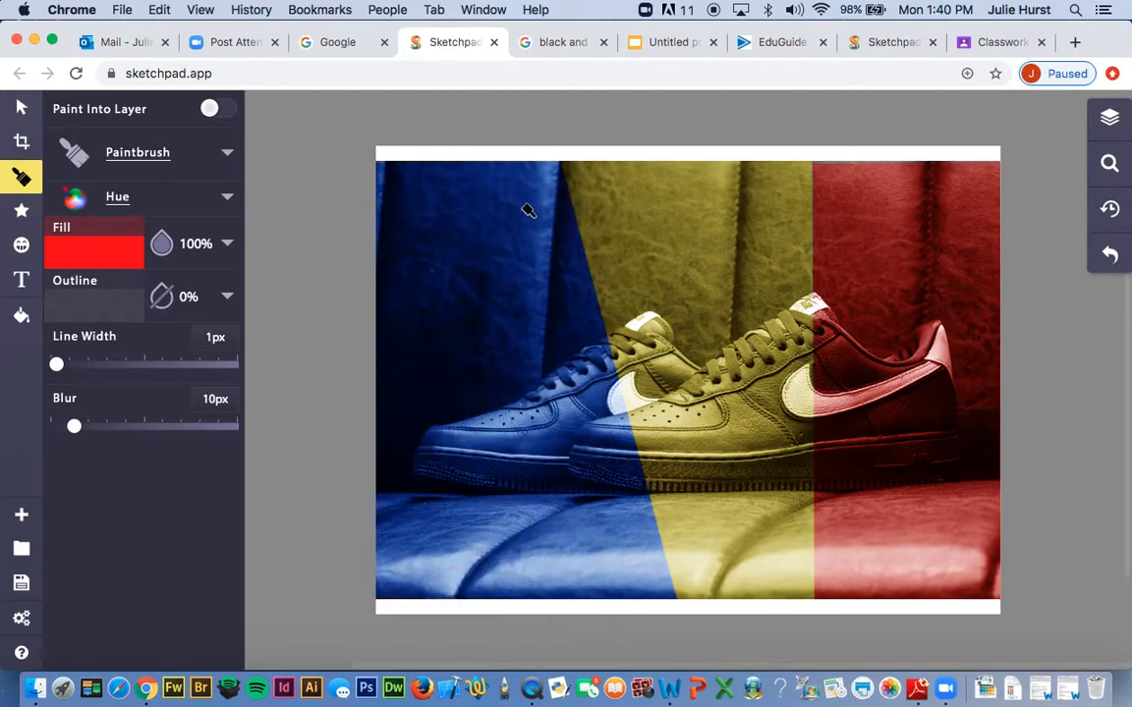
Set the Paintbrush fill opacity to 0%
left_click(1114, 175)
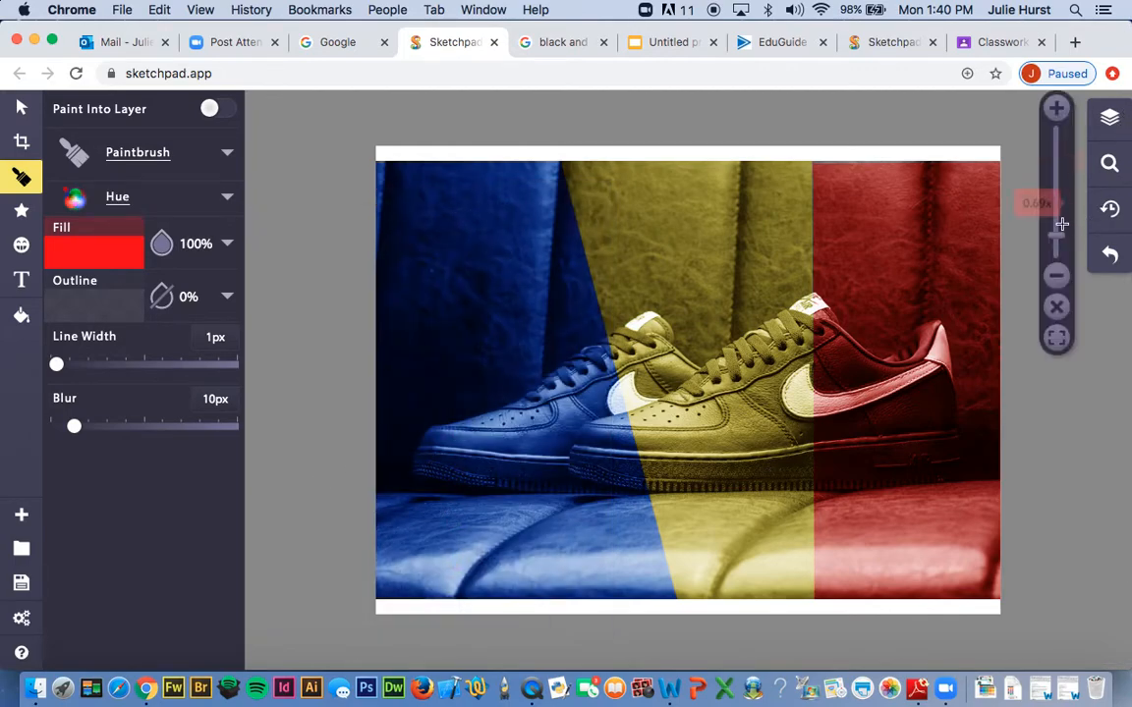
left_click_drag(1058, 238, 1058, 223)
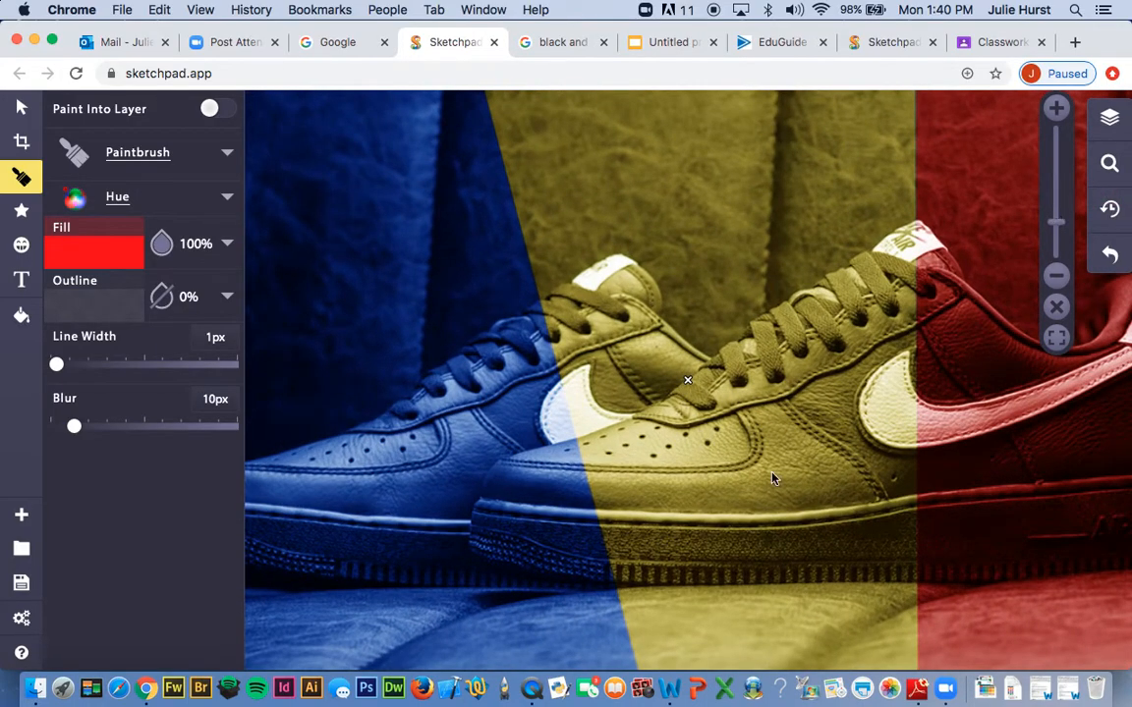
scroll(772, 478, "down", 2)
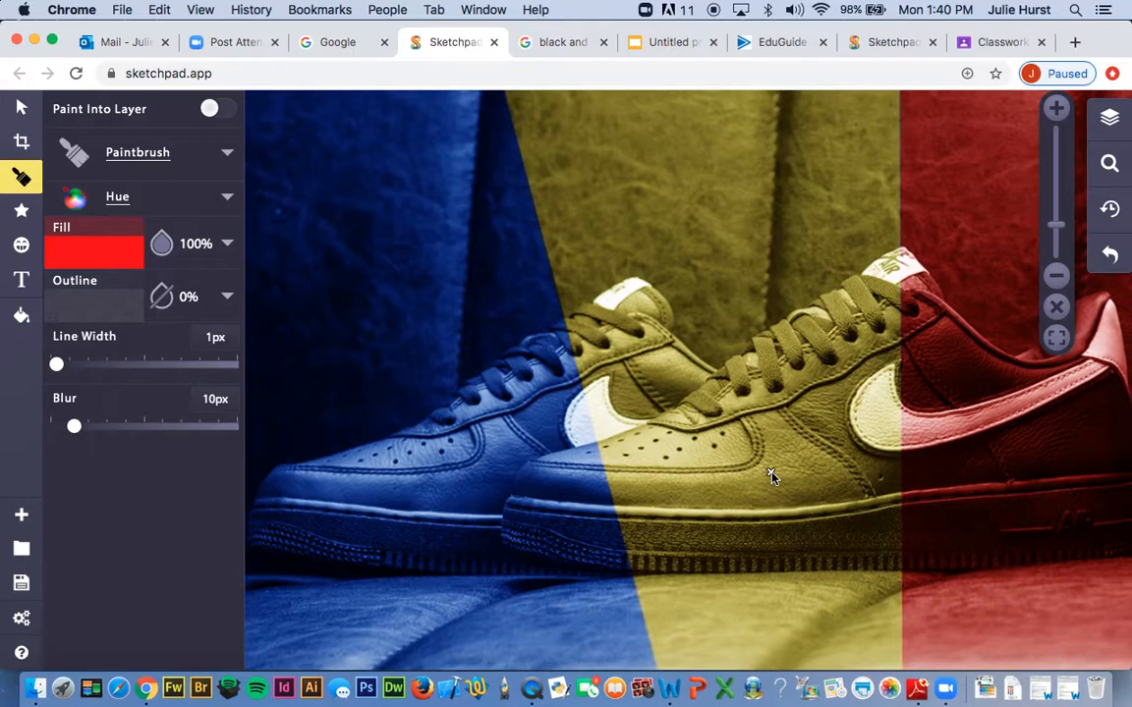
scroll(772, 478, "down", 2)
scroll(772, 478, "up", 3)
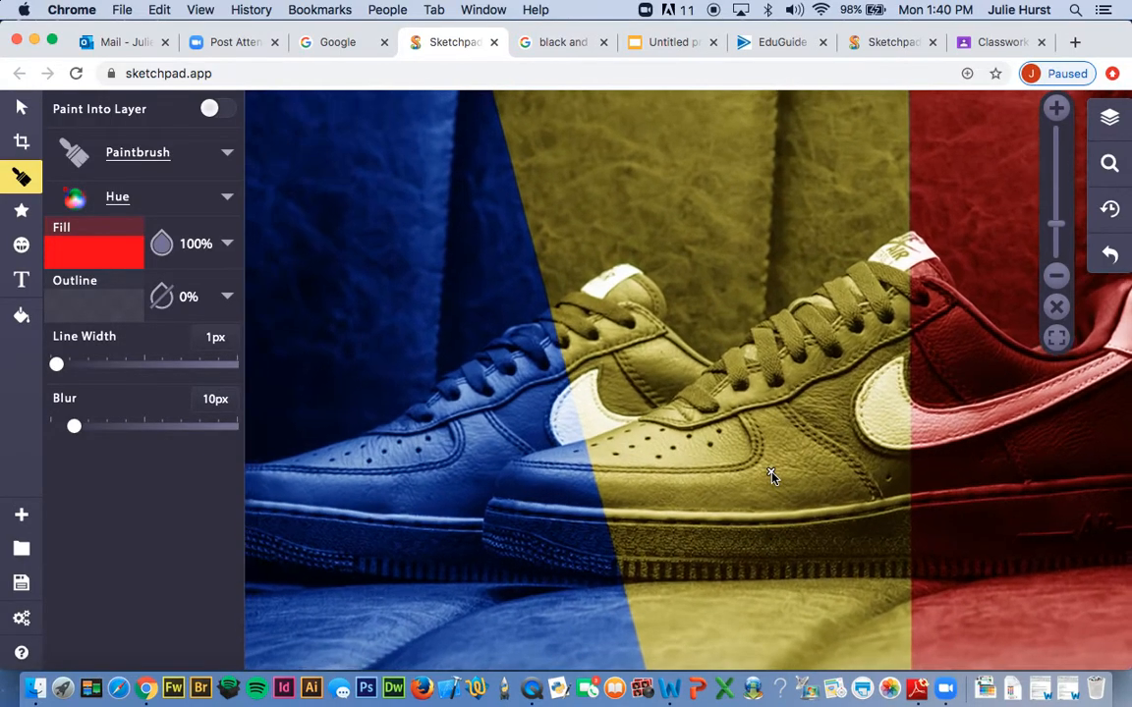
scroll(772, 478, "down", 2)
left_click_drag(772, 478, 866, 400)
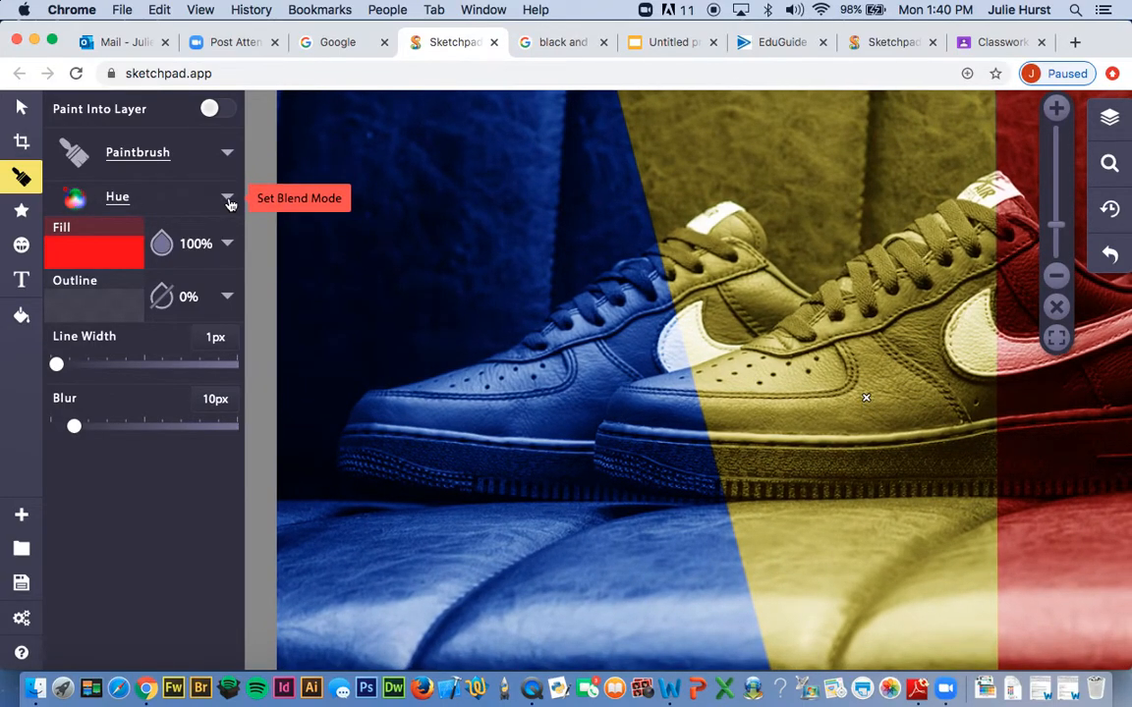
left_click(114, 252)
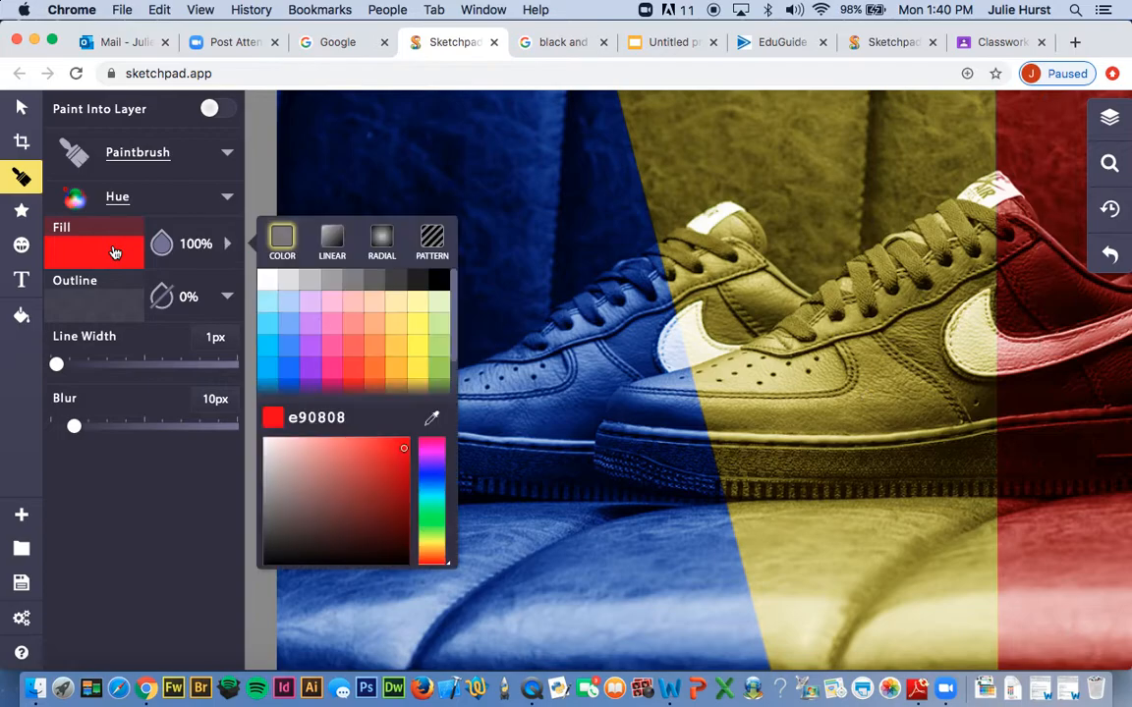
left_click(102, 280)
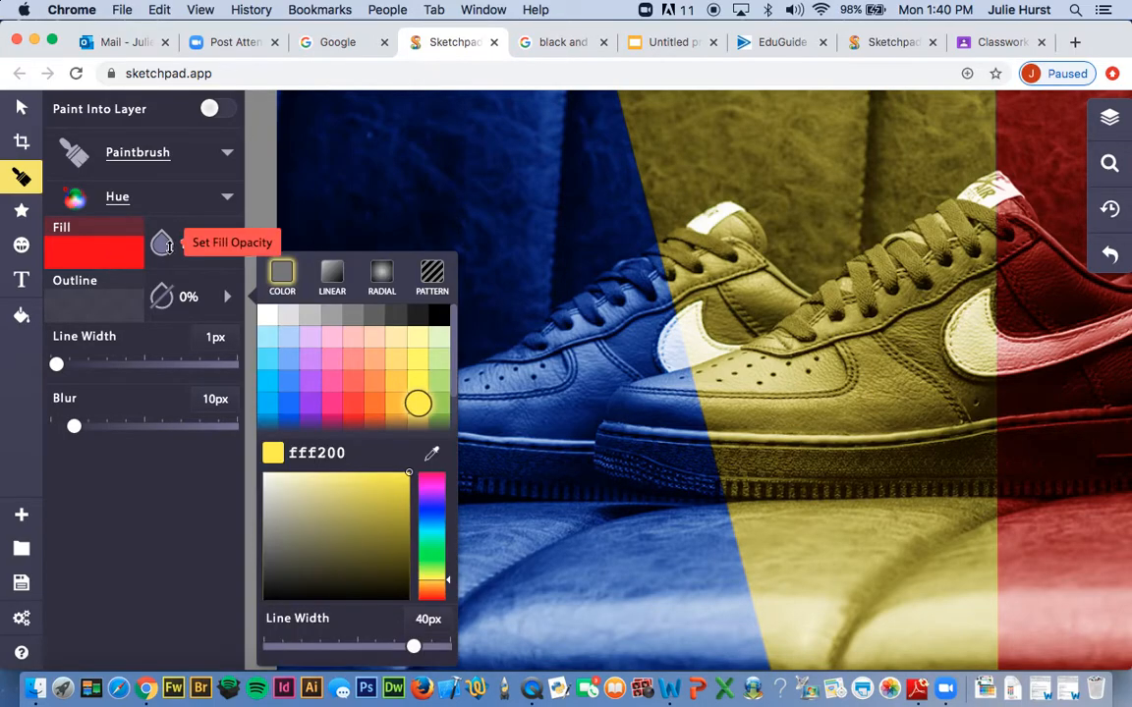
left_click(162, 244)
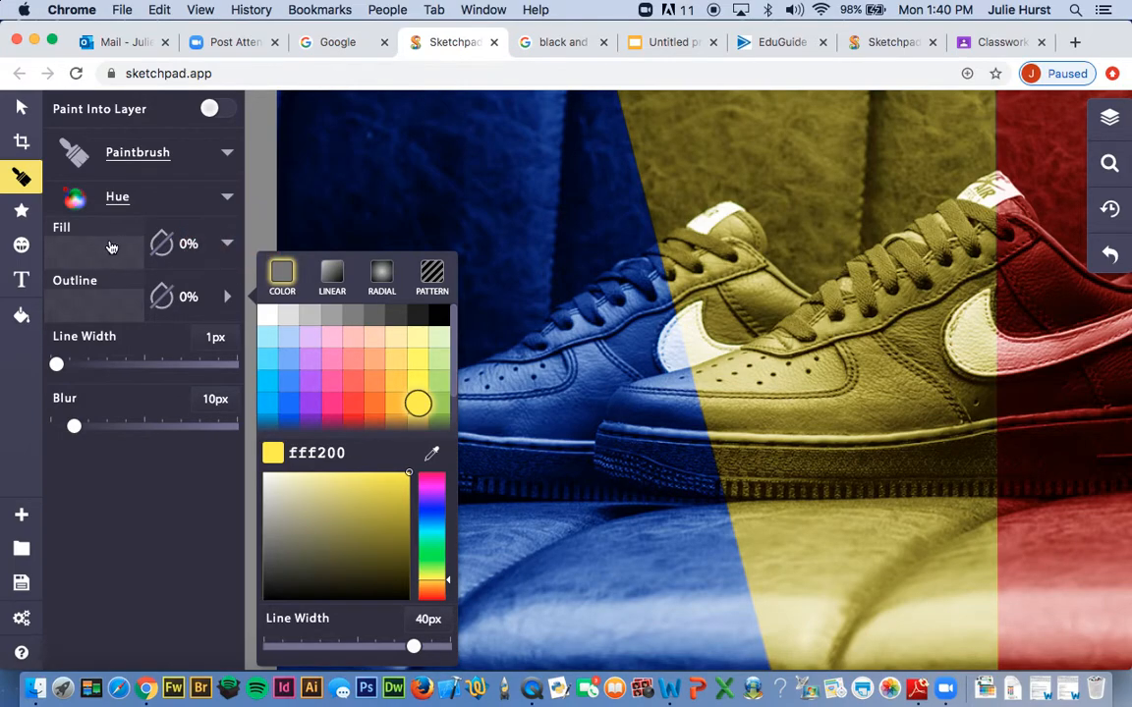
left_click(135, 312)
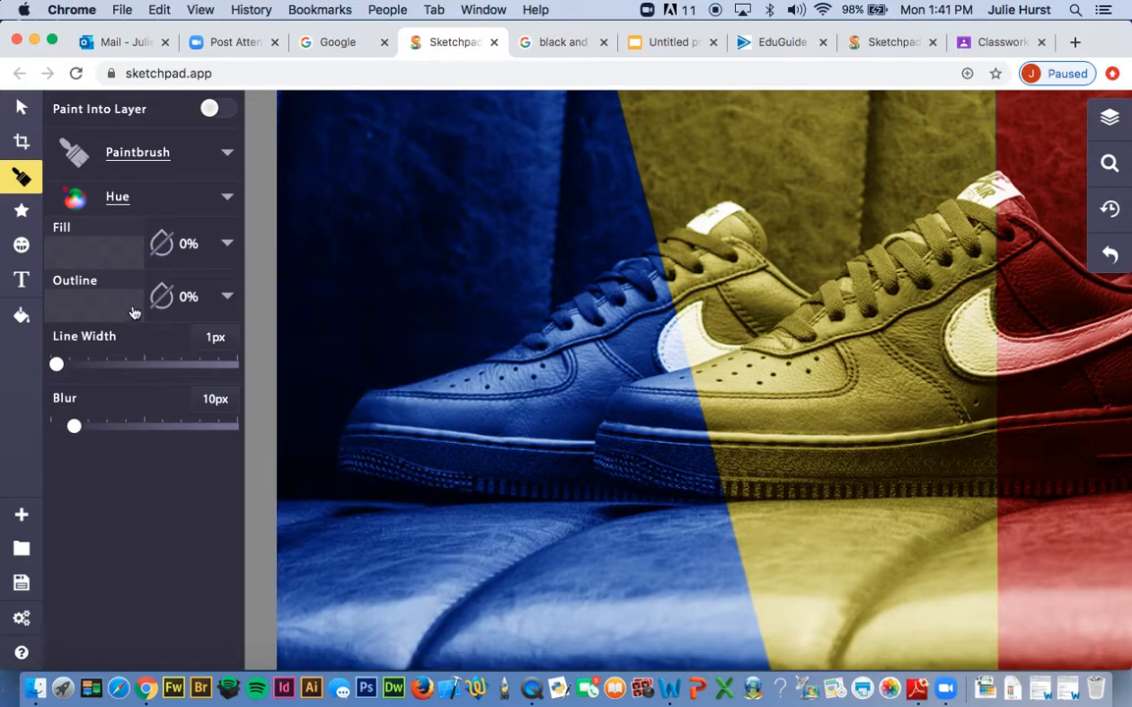
Set the brush outline to orange ff6c20 with 6.55px line width and 6px blur, and paint the blue shoe's laces
left_click(98, 304)
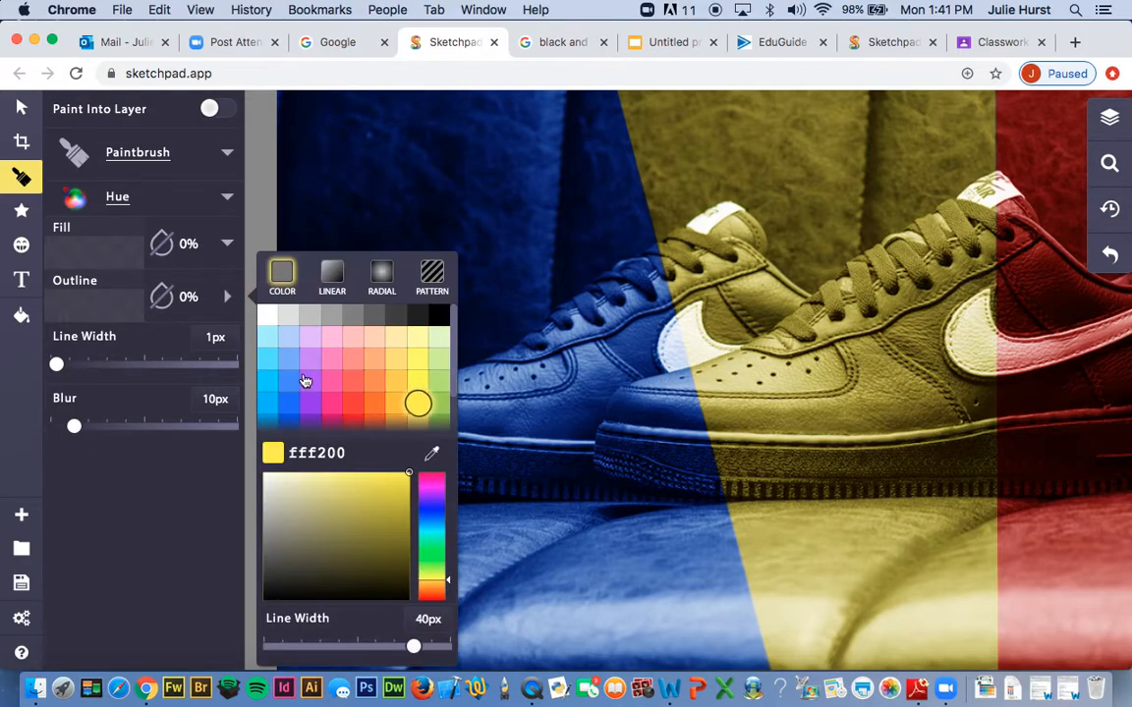
left_click(381, 404)
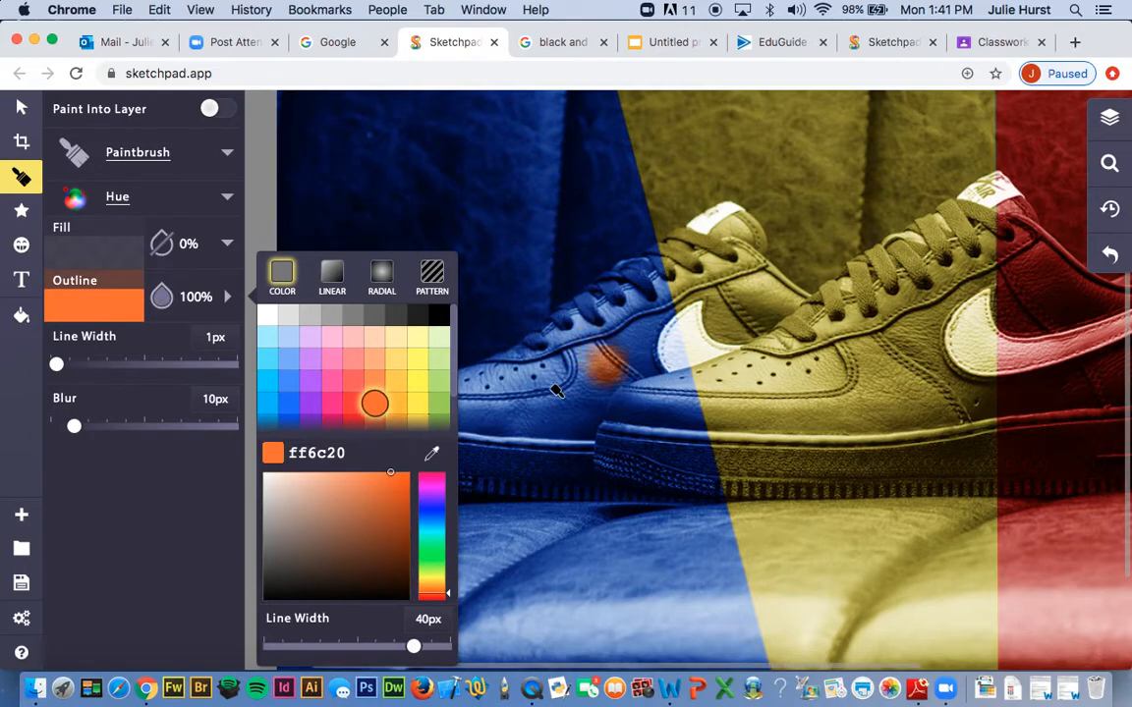
left_click(87, 379)
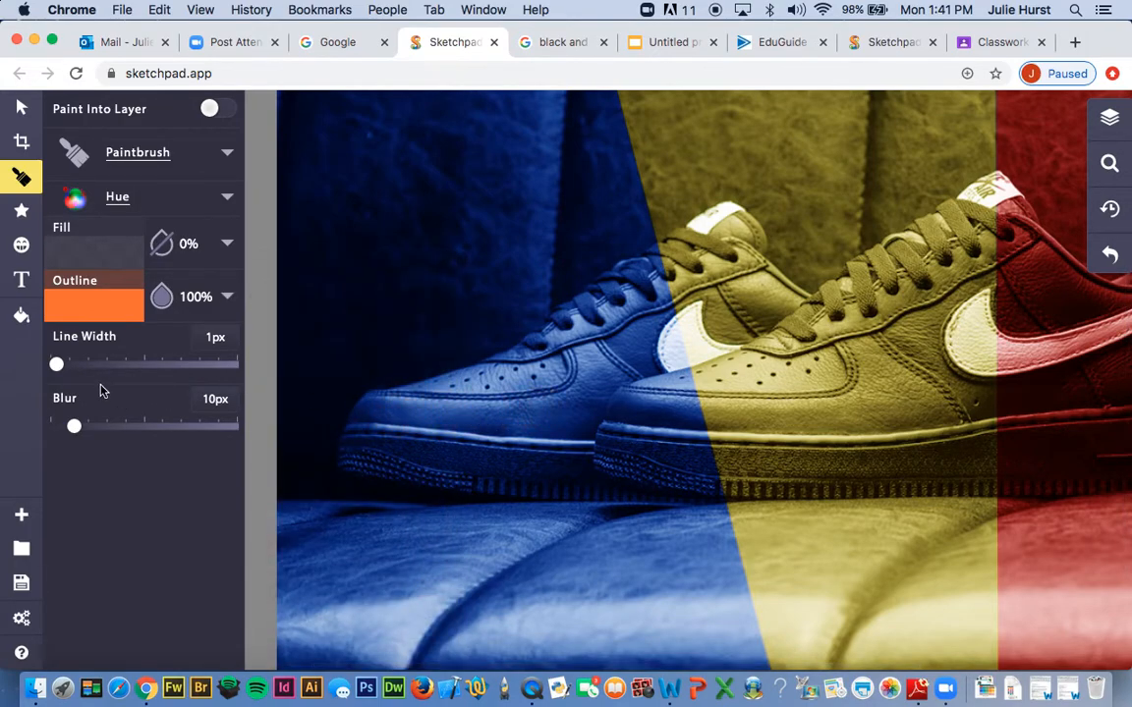
mouse_move(58, 365)
left_mouse_down()
mouse_move(92, 367)
mouse_move(57, 372)
left_mouse_up()
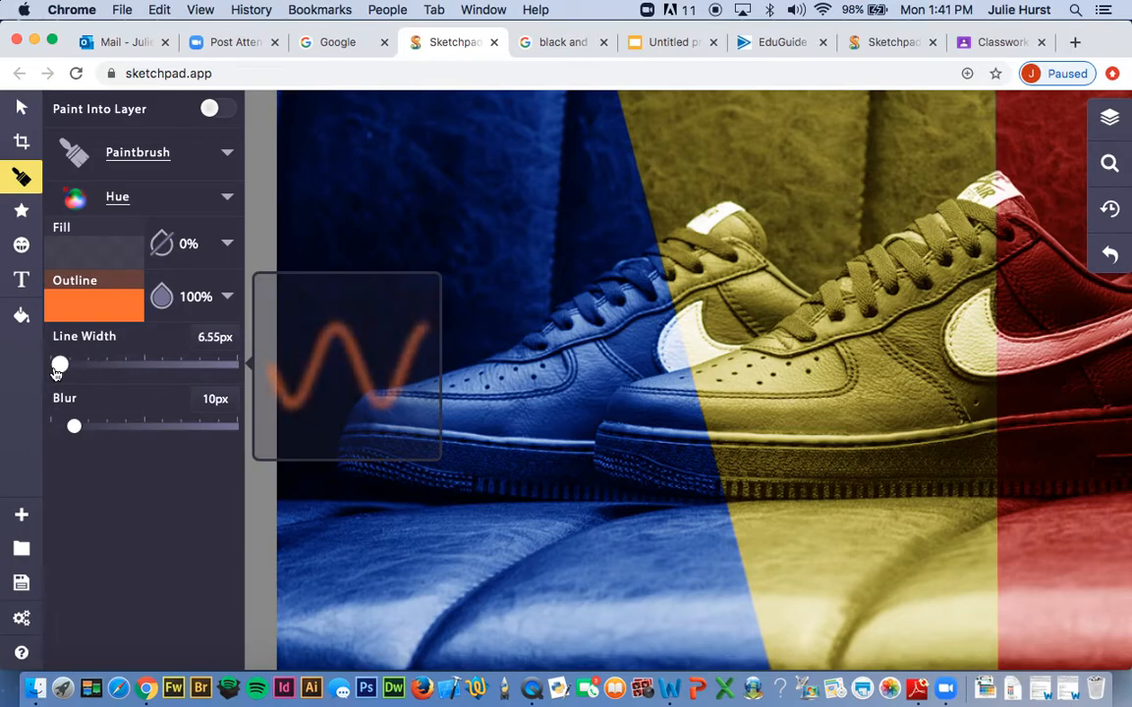
mouse_move(74, 425)
left_mouse_down()
mouse_move(57, 425)
mouse_move(67, 426)
left_mouse_up()
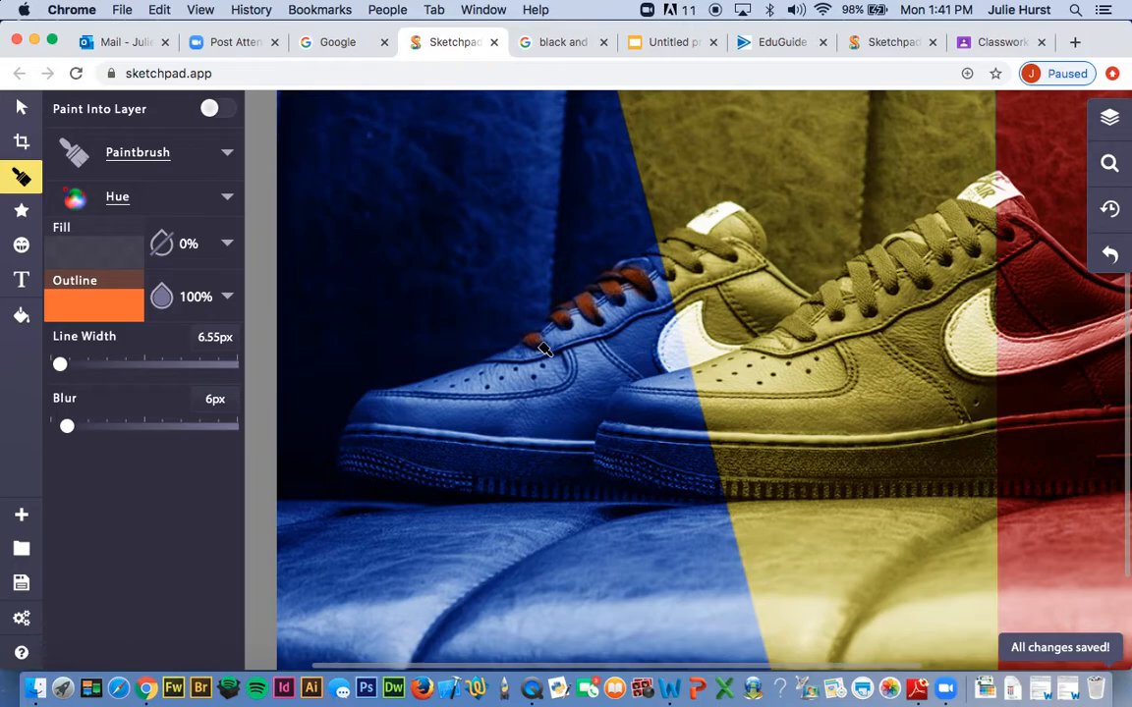
Paint the side panel between the blue shoe's laces and white swoosh orange
scroll(710, 413, "down", 3)
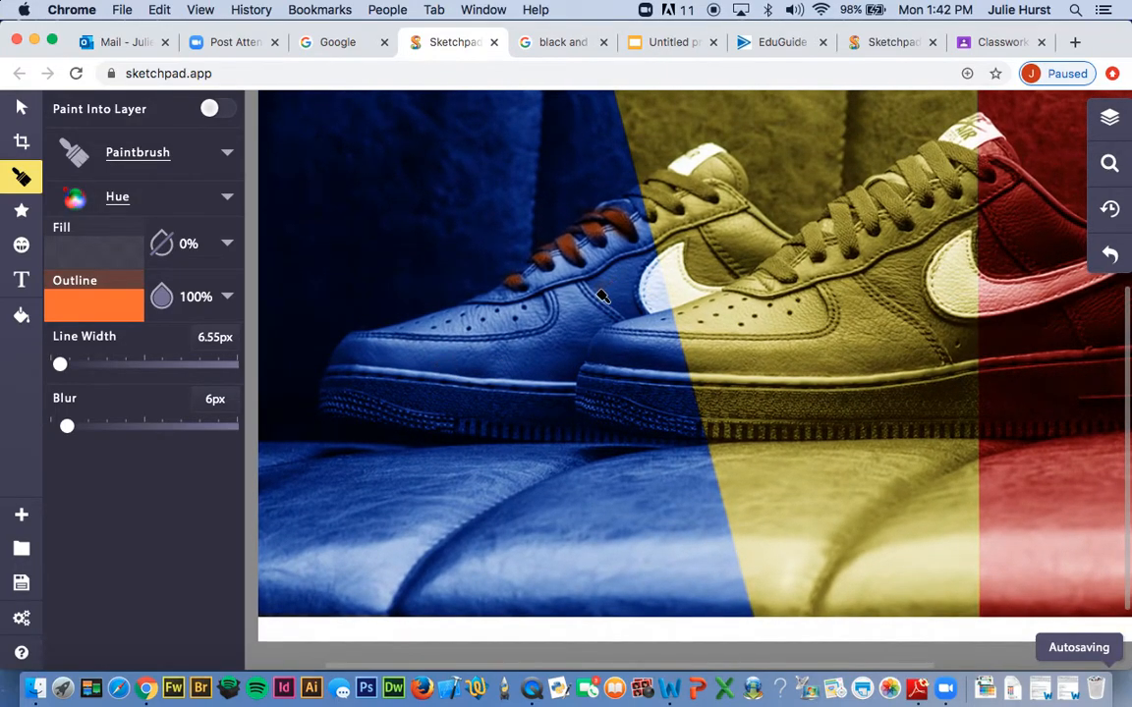
mouse_move(604, 296)
left_mouse_down()
mouse_move(636, 263)
mouse_move(611, 286)
mouse_move(631, 278)
mouse_move(615, 291)
mouse_move(623, 307)
mouse_move(638, 268)
mouse_move(629, 304)
mouse_move(653, 256)
mouse_move(632, 271)
mouse_move(652, 258)
mouse_move(620, 299)
left_mouse_up()
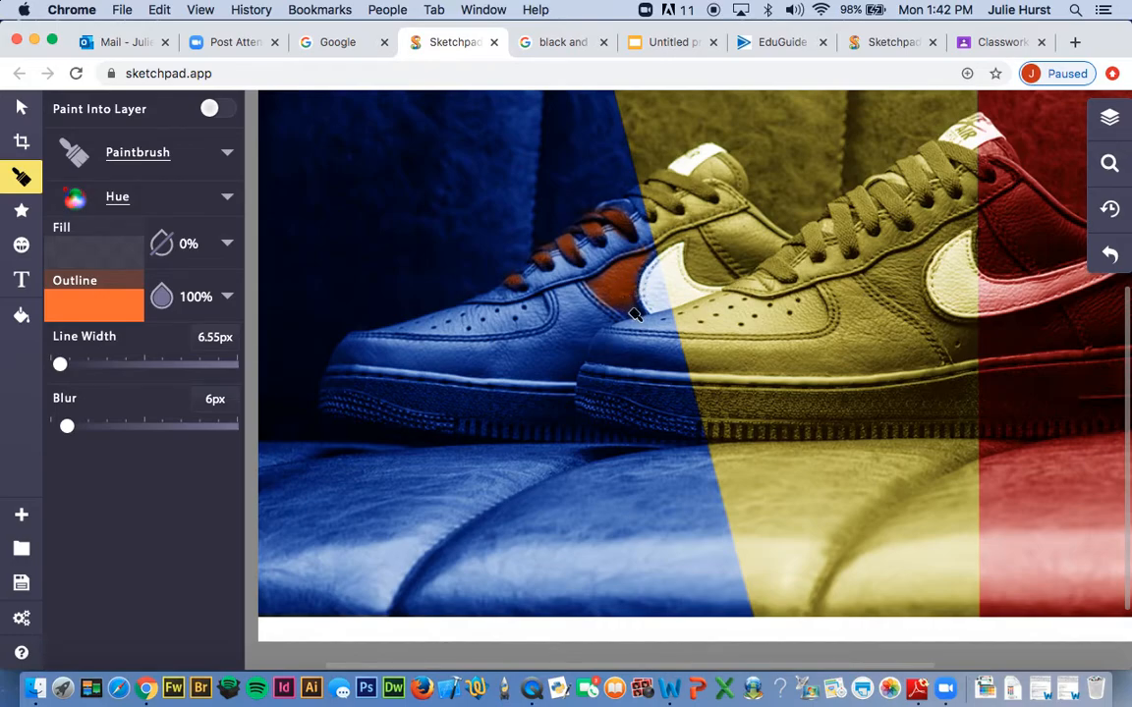
left_click_drag(634, 305, 637, 282)
Move the hidden Red, Blue and yello layers above all Paintbrush layers, with yello on top, Blue second and Red third
scroll(794, 322, "up", 3)
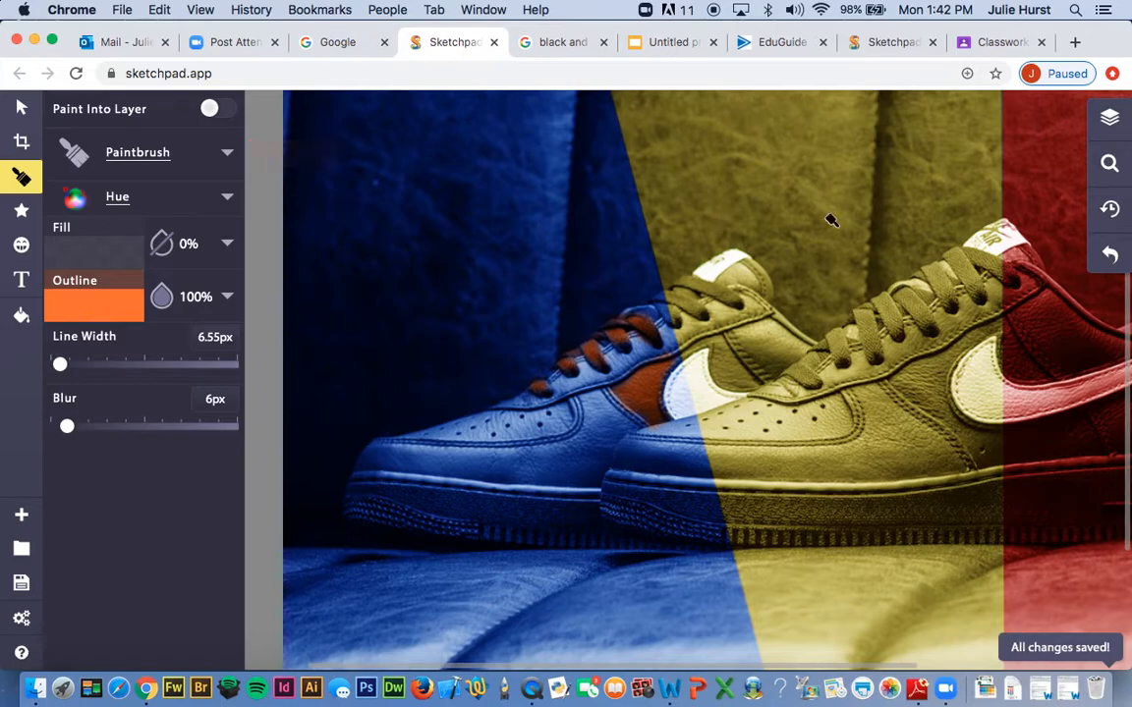
left_click(1121, 175)
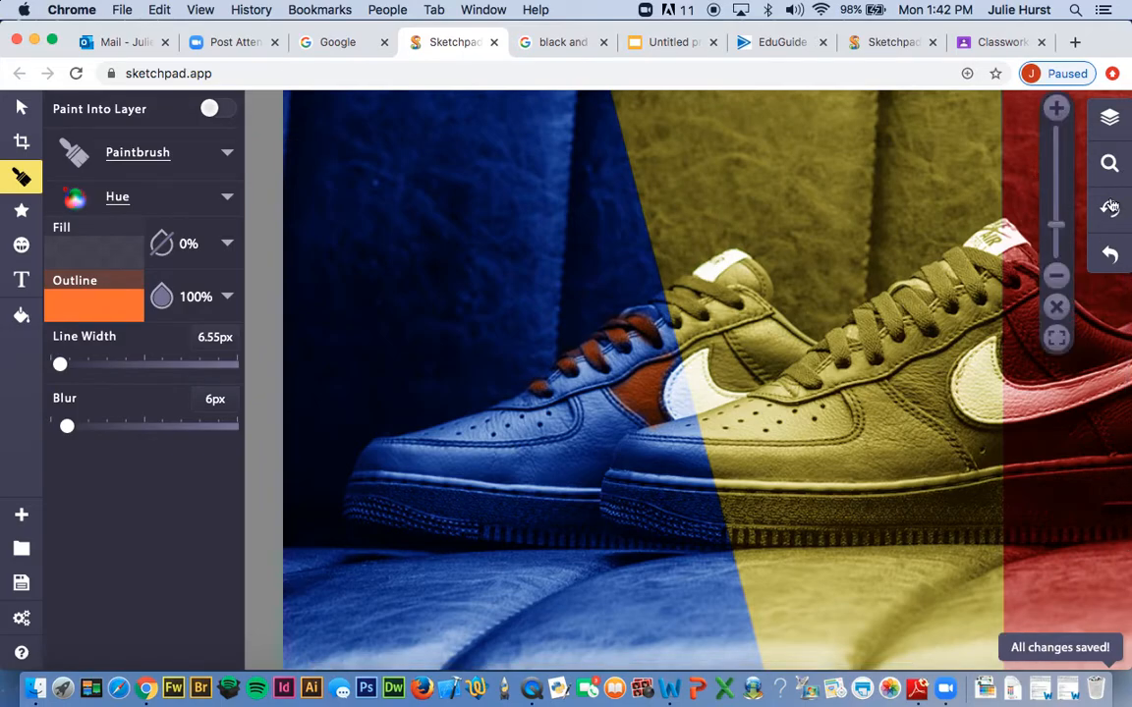
left_click(1057, 278)
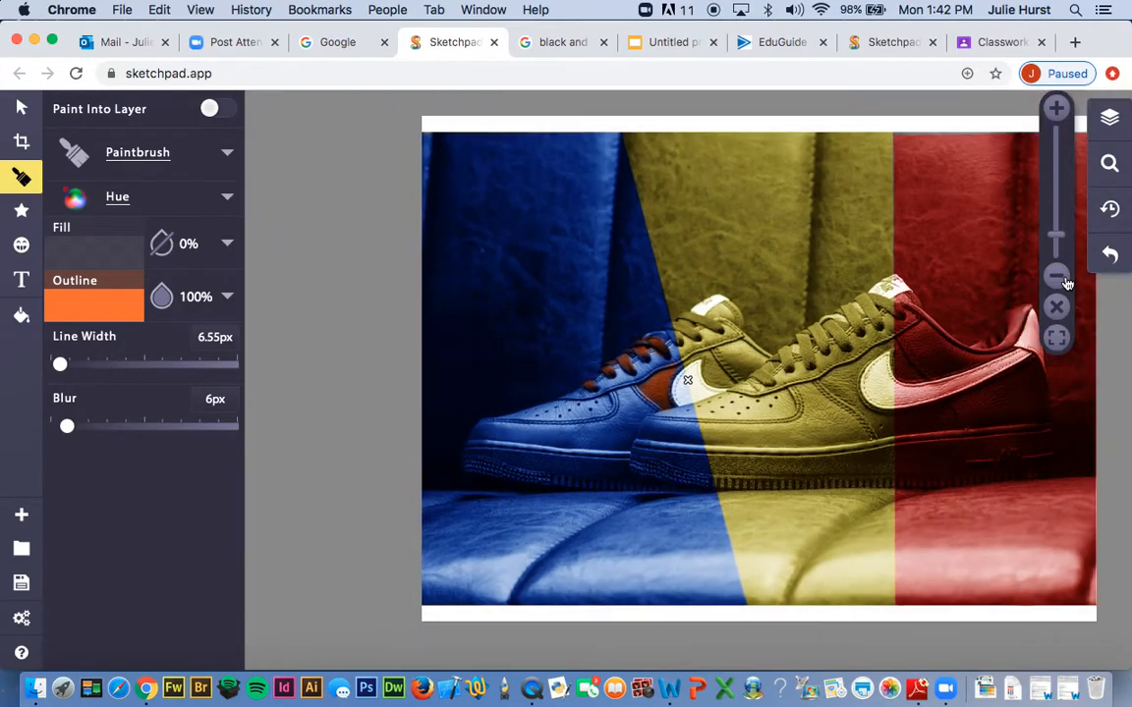
left_click(1109, 116)
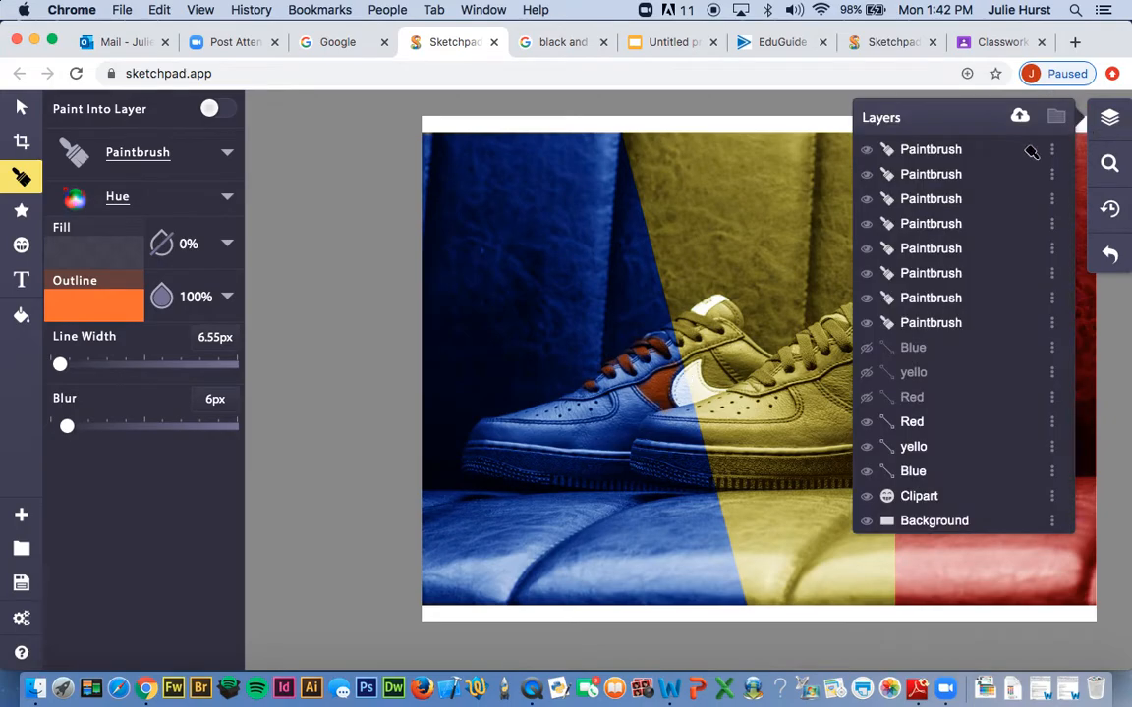
left_click(930, 355)
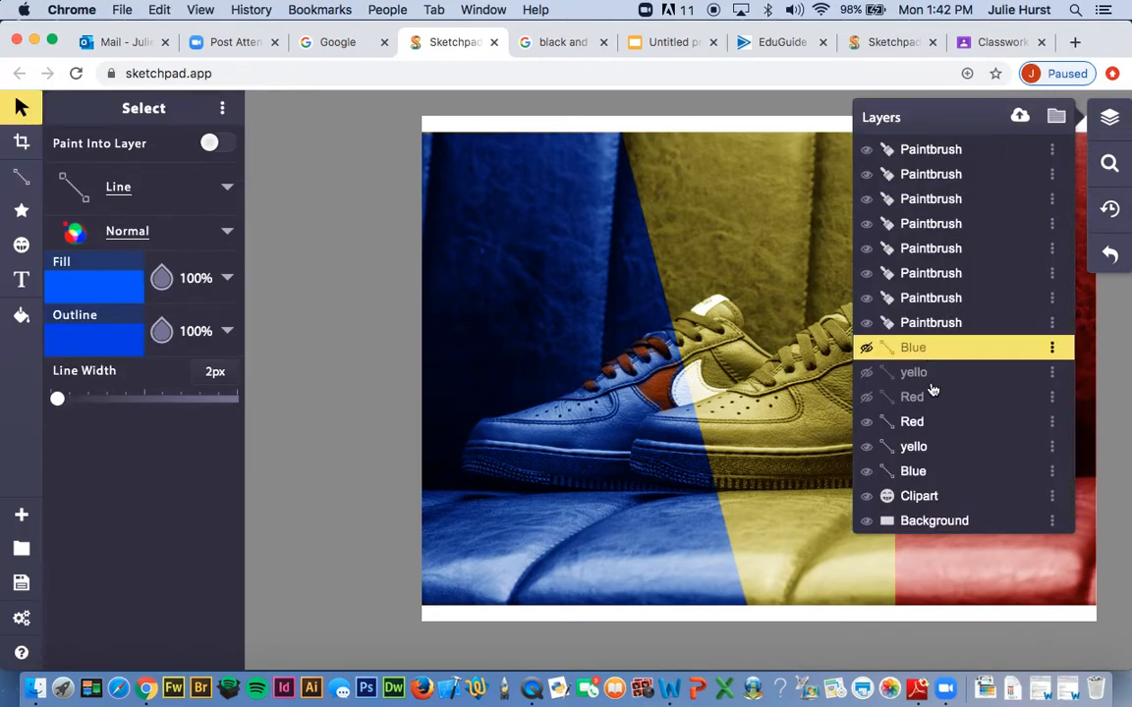
left_click(932, 382)
left_click(928, 403)
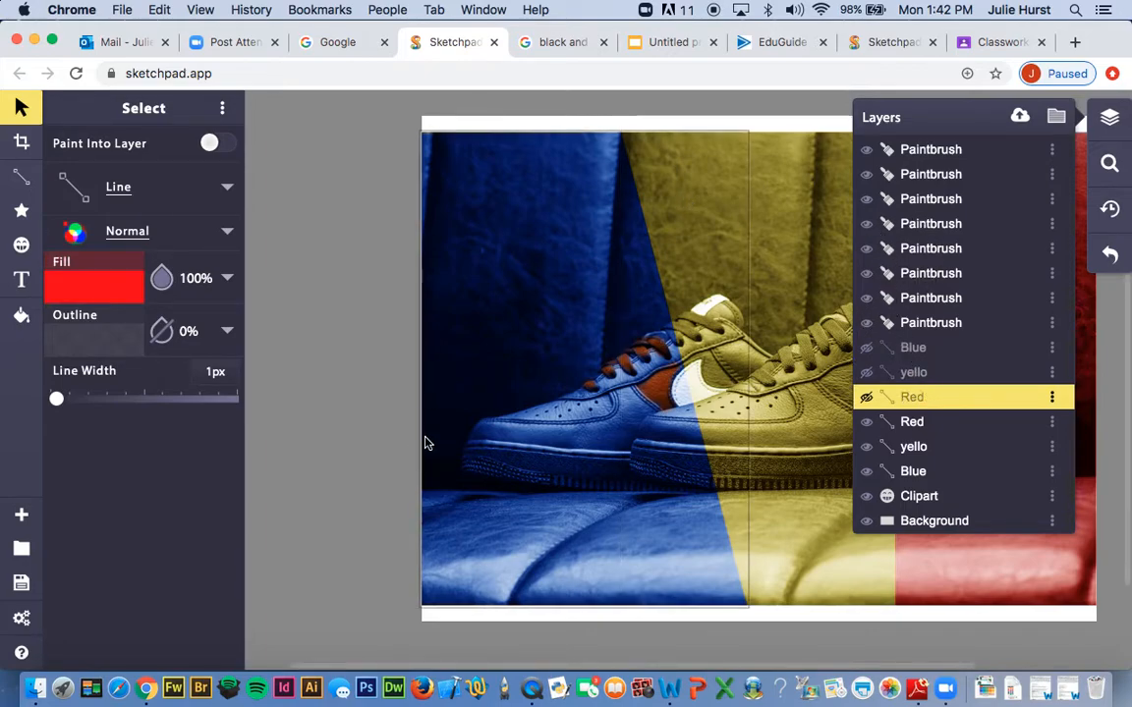
scroll(792, 262, "right", 5)
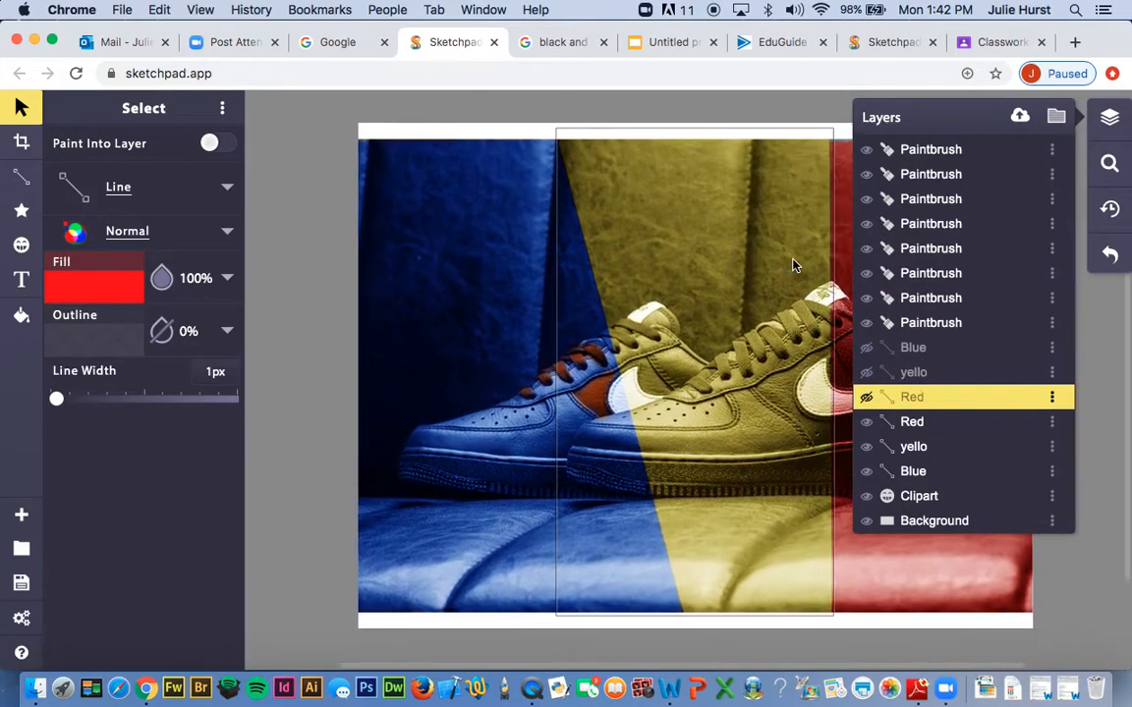
scroll(792, 262, "right", 3)
scroll(793, 263, "down", 3)
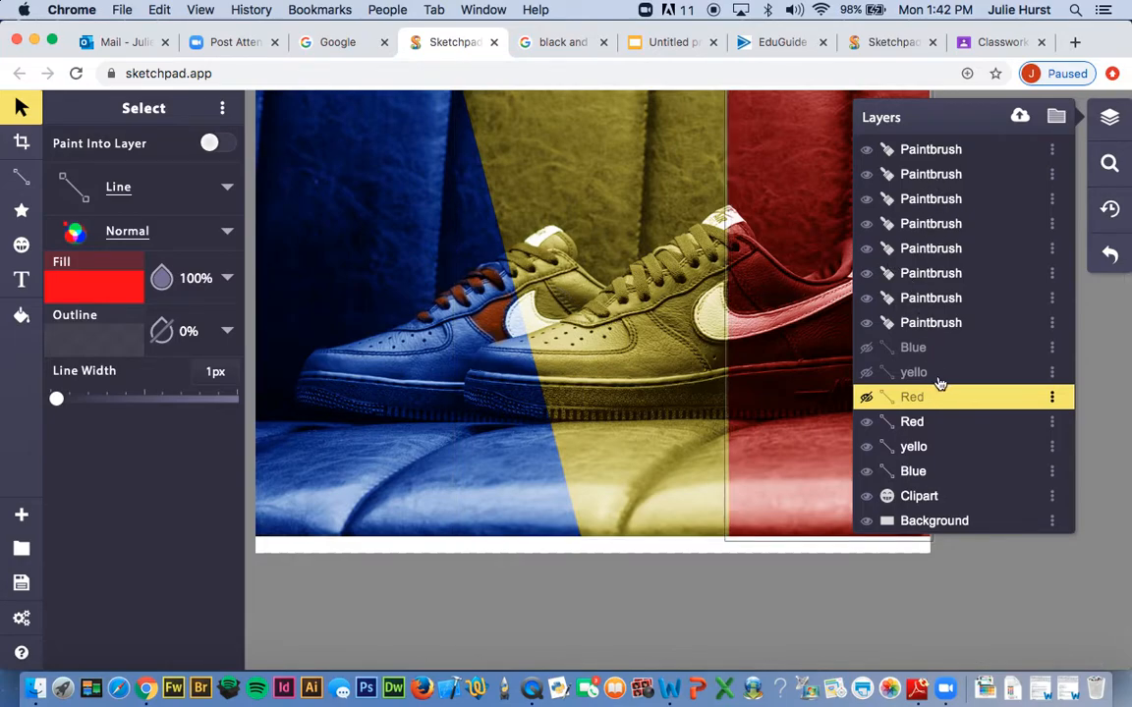
mouse_move(939, 397)
left_mouse_down()
mouse_move(938, 145)
mouse_move(939, 155)
left_mouse_up()
left_click_drag(940, 378, 943, 152)
left_click_drag(923, 402, 874, 152)
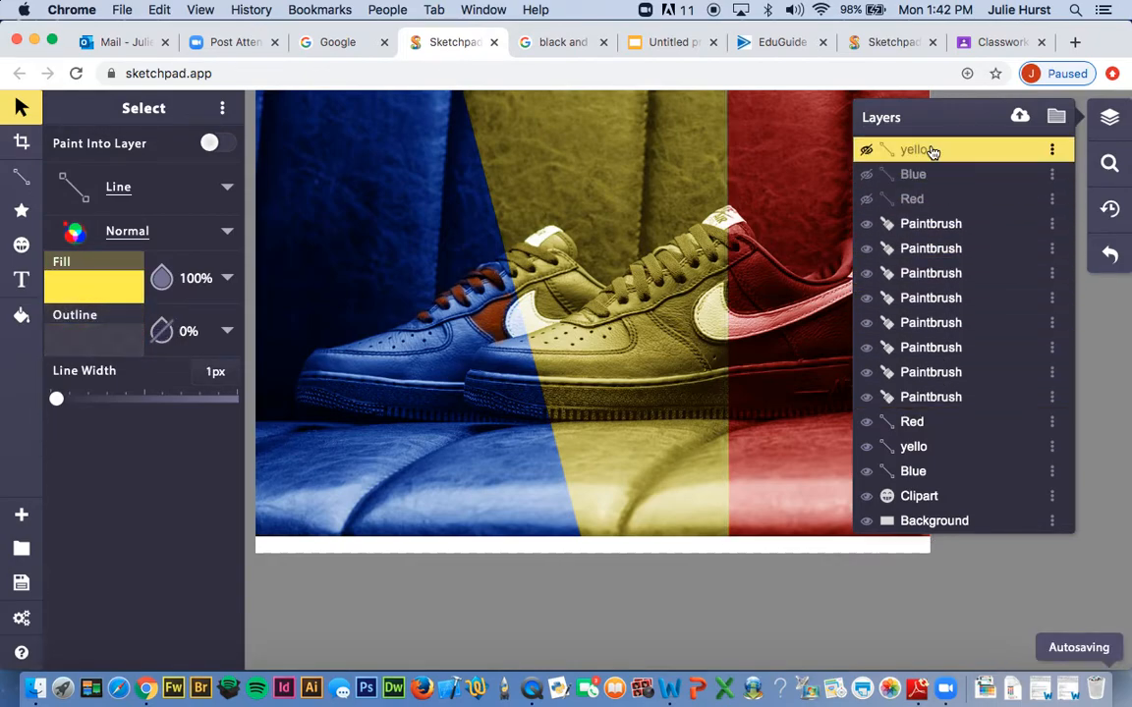
Make the hidden Red, Blue and yello layers above the Paintbrush layers visible
left_click(867, 198)
left_click(866, 174)
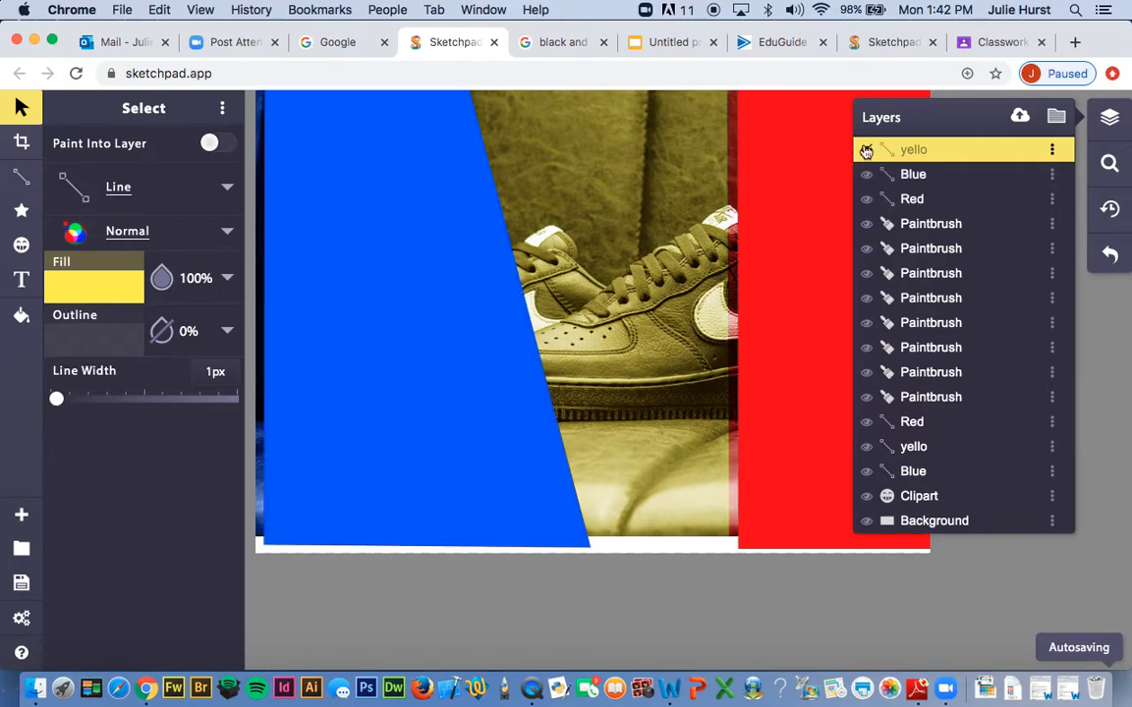
left_click(865, 149)
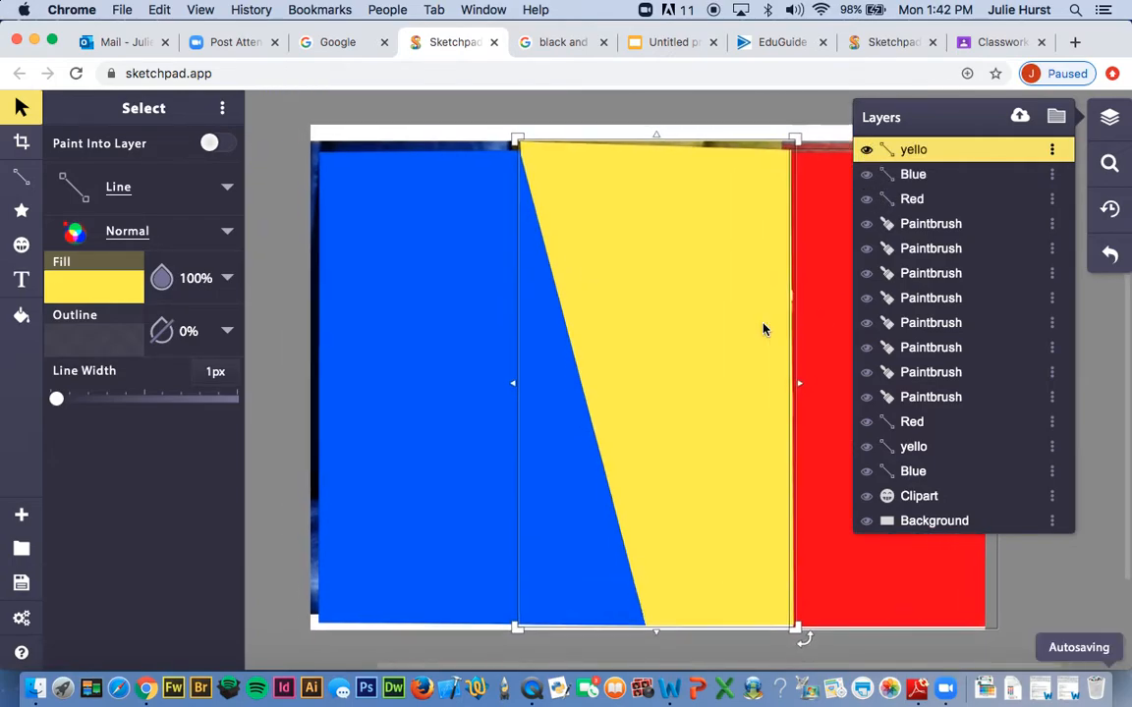
Select the upper Blue layer and move its shape slightly up and left to align with the photo's top-left corner
right_click(762, 328)
left_click(1110, 118)
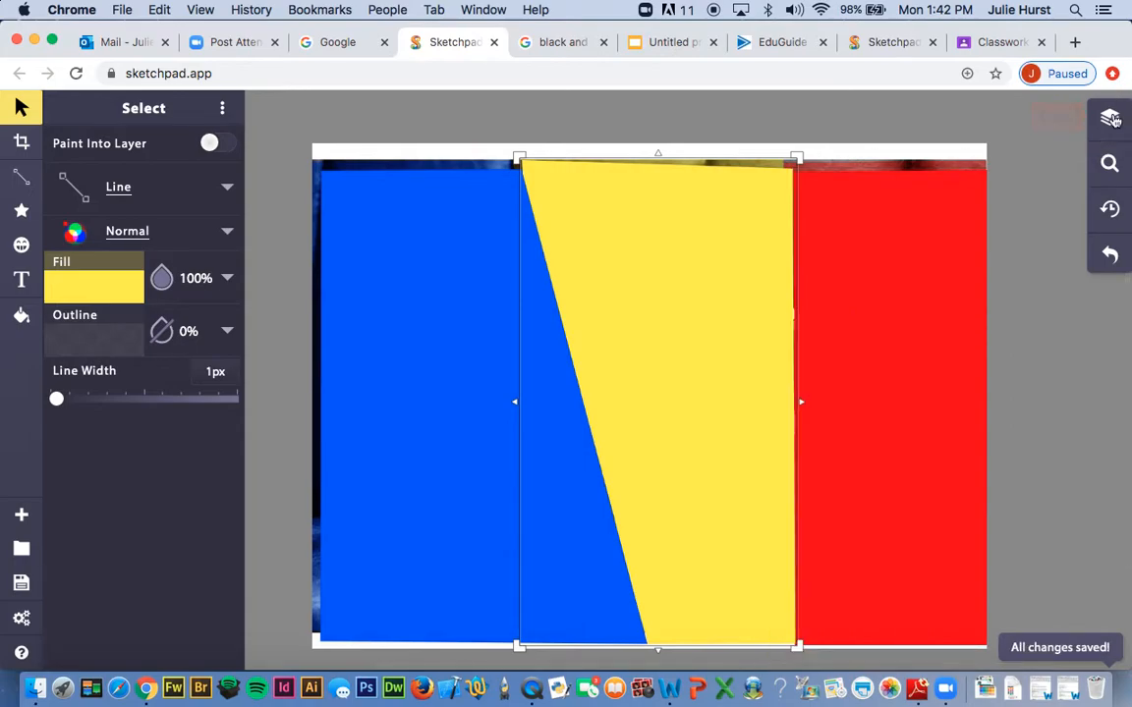
left_click(1003, 204)
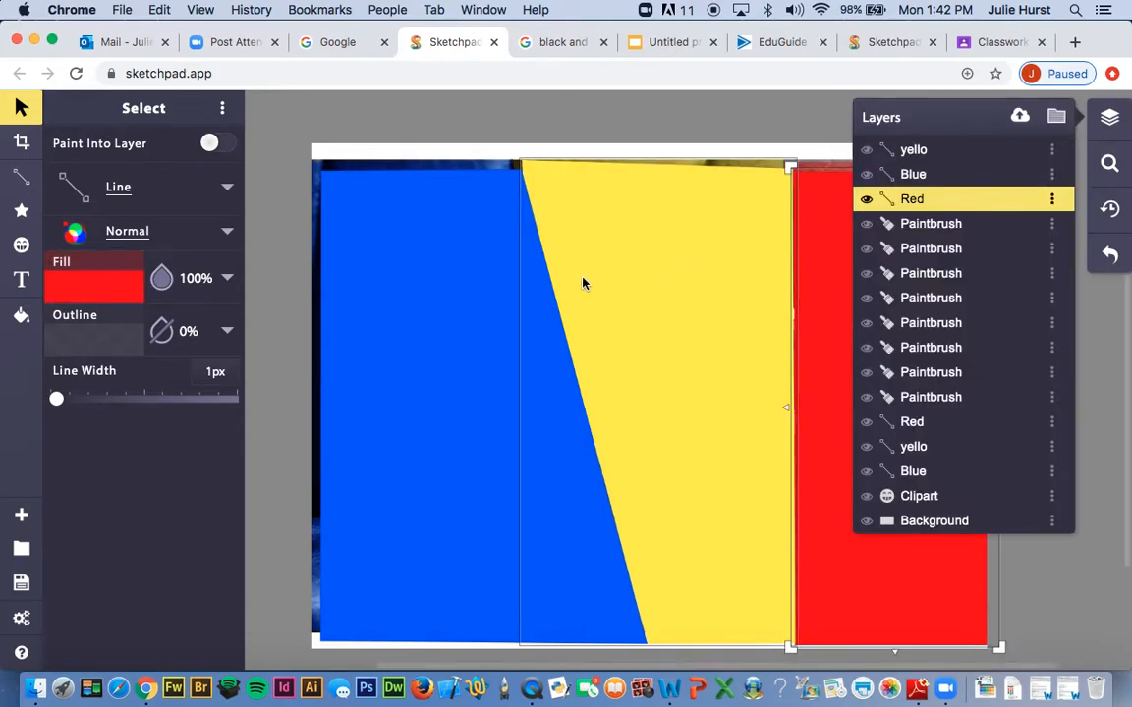
left_click(913, 174)
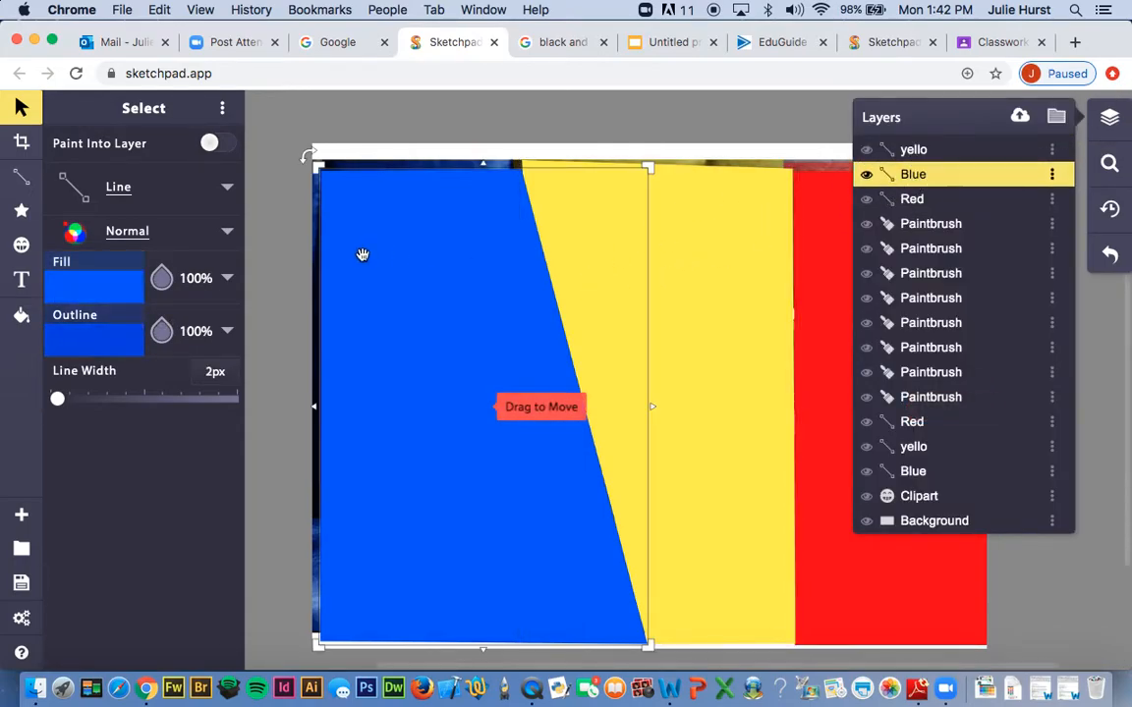
left_click(363, 252)
left_click_drag(362, 252, 355, 247)
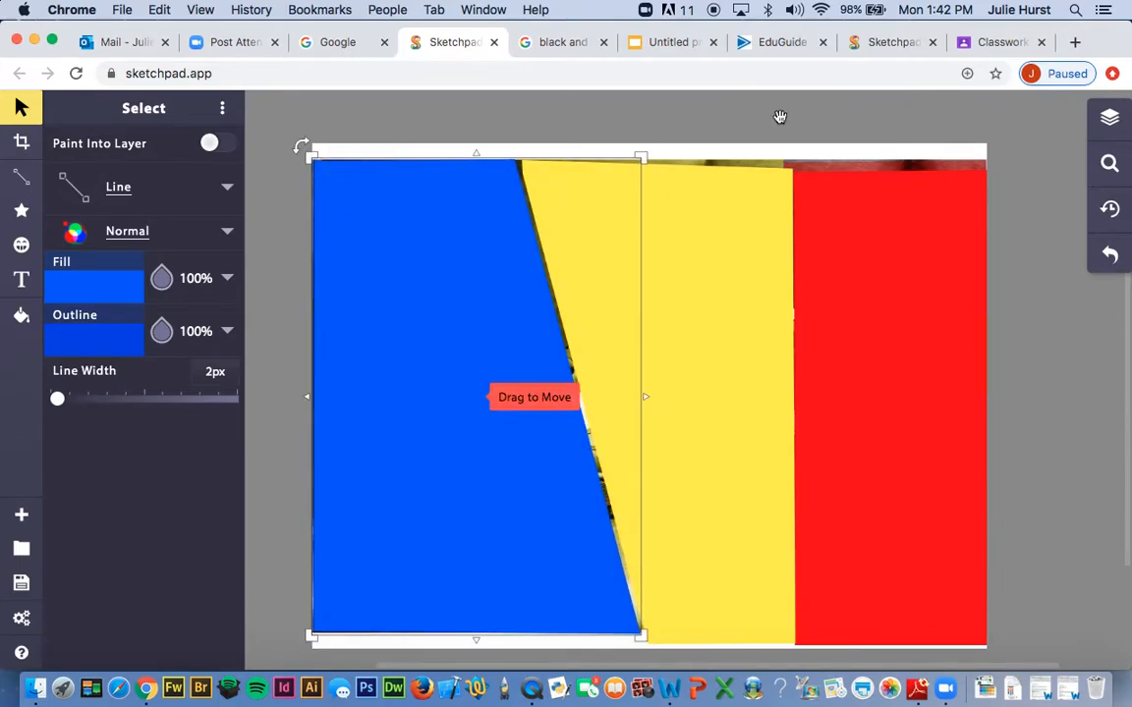
Move the upper yellow shape against the blue one and the upper red shape against the yellow, covering the photo's top edge
left_click(1107, 118)
left_click(770, 234)
left_click_drag(770, 234, 763, 228)
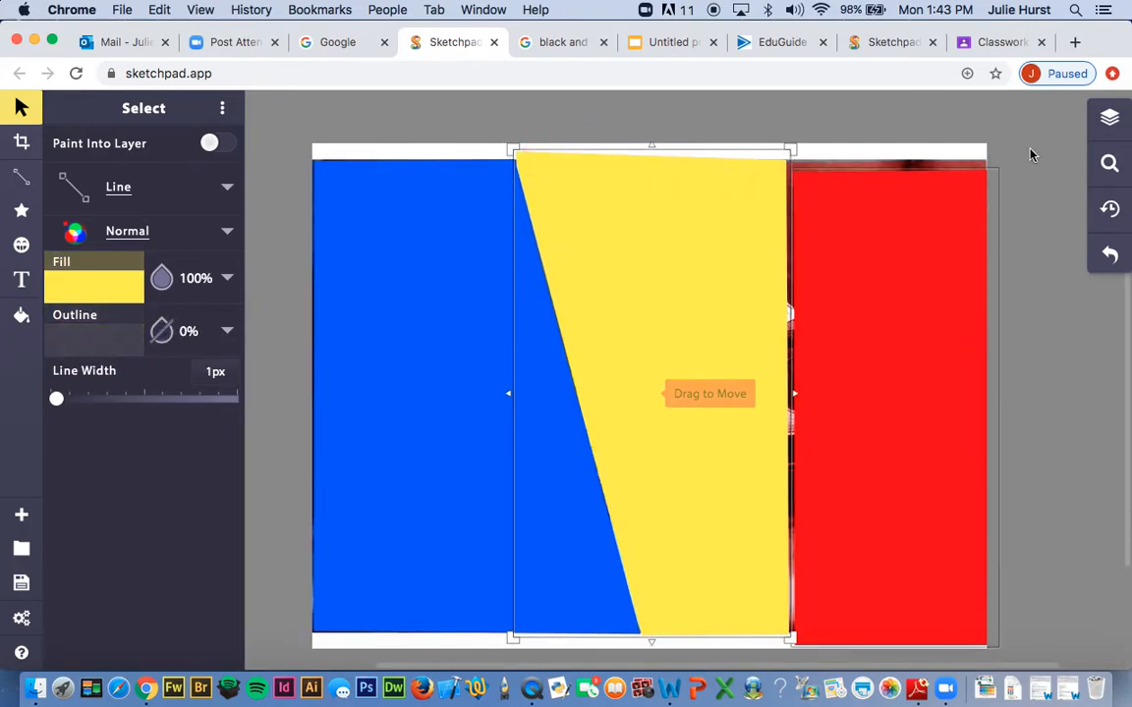
left_click(1108, 119)
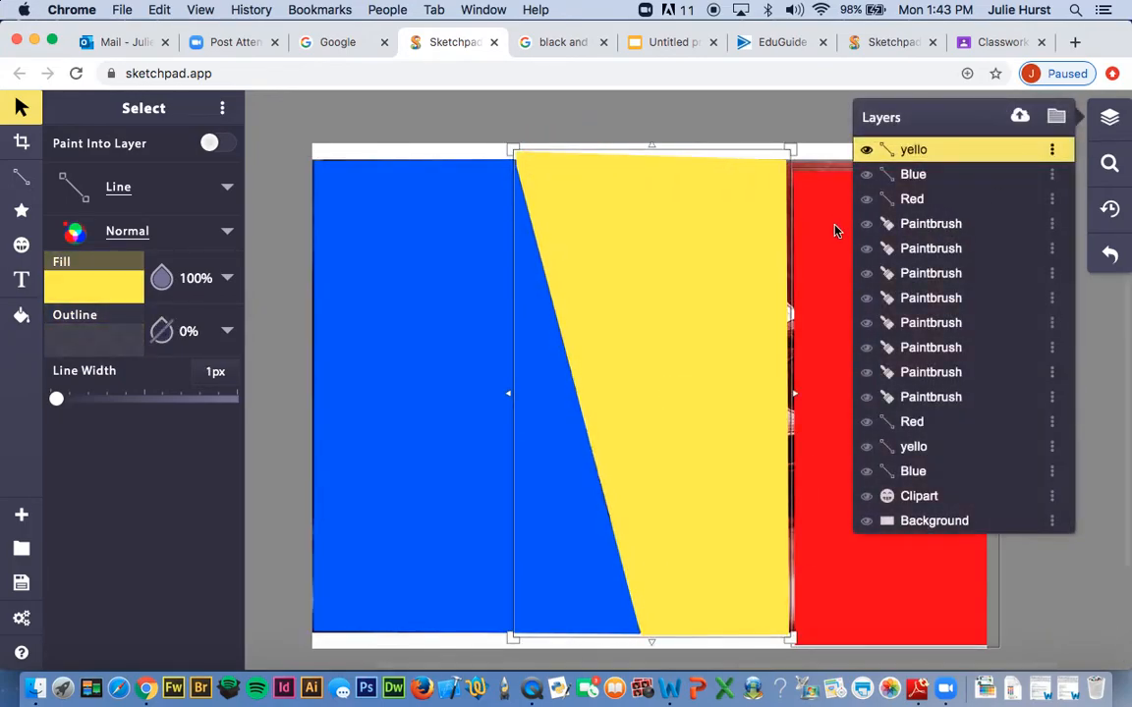
left_click_drag(836, 230, 826, 212)
Select the upper Blue layer, remove its fill and give it a white (ffffff) outline with a line width of 32px
left_click(1111, 119)
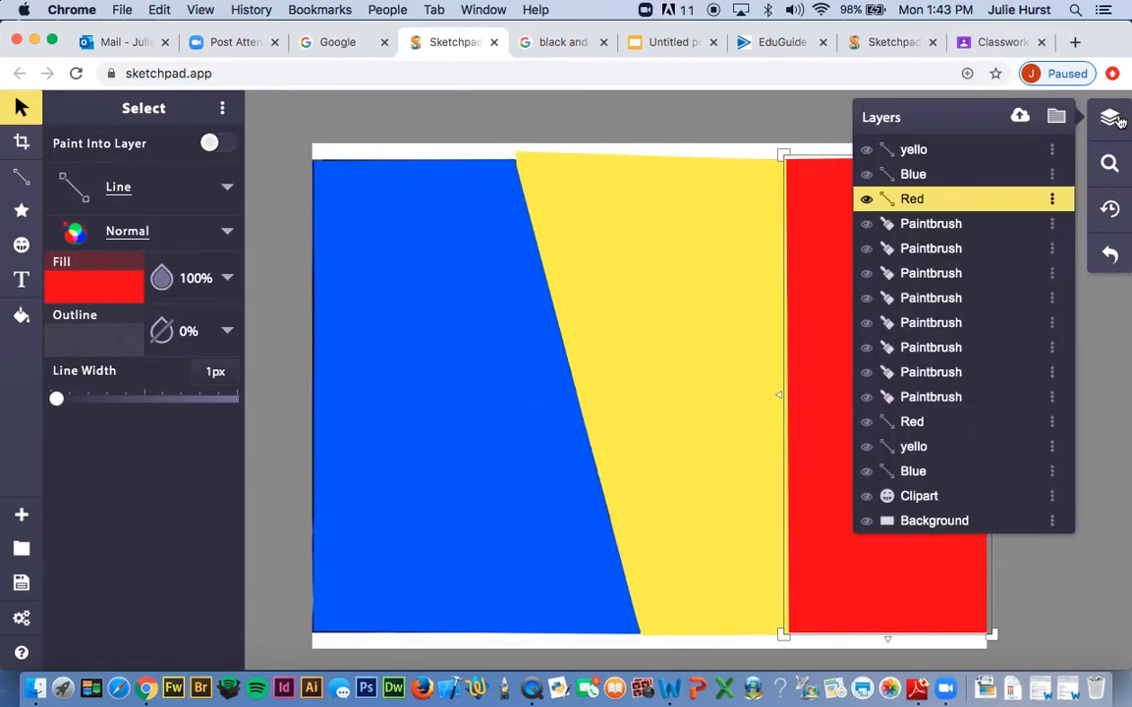
left_click(924, 176)
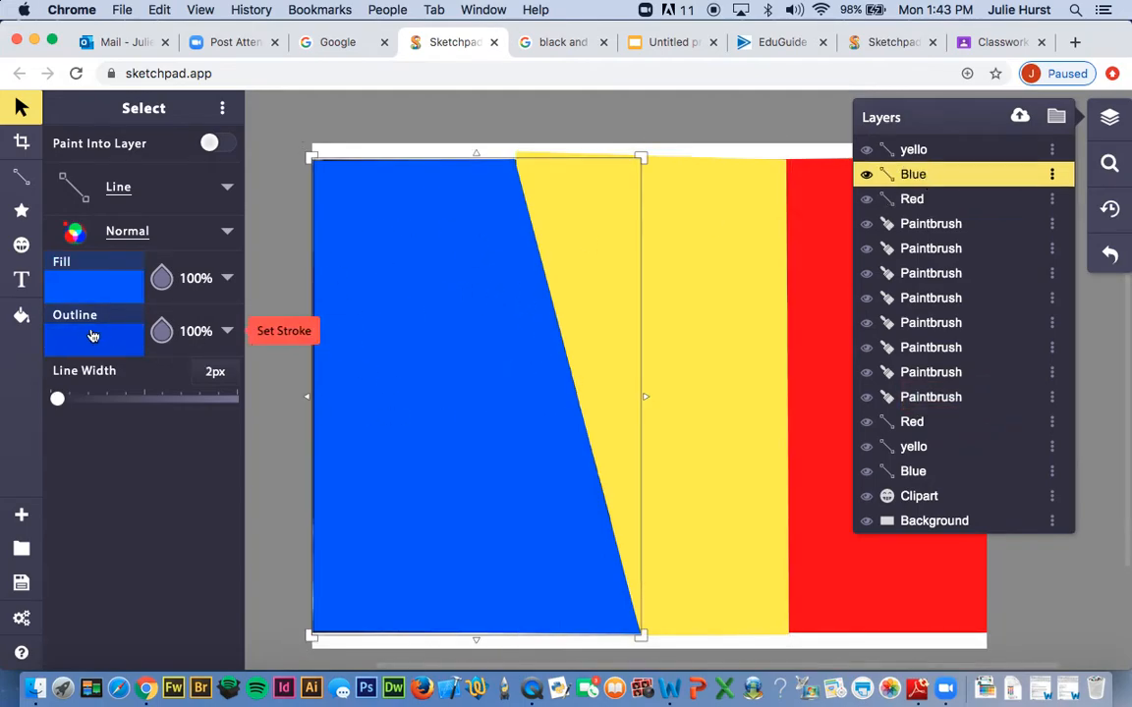
left_click(166, 280)
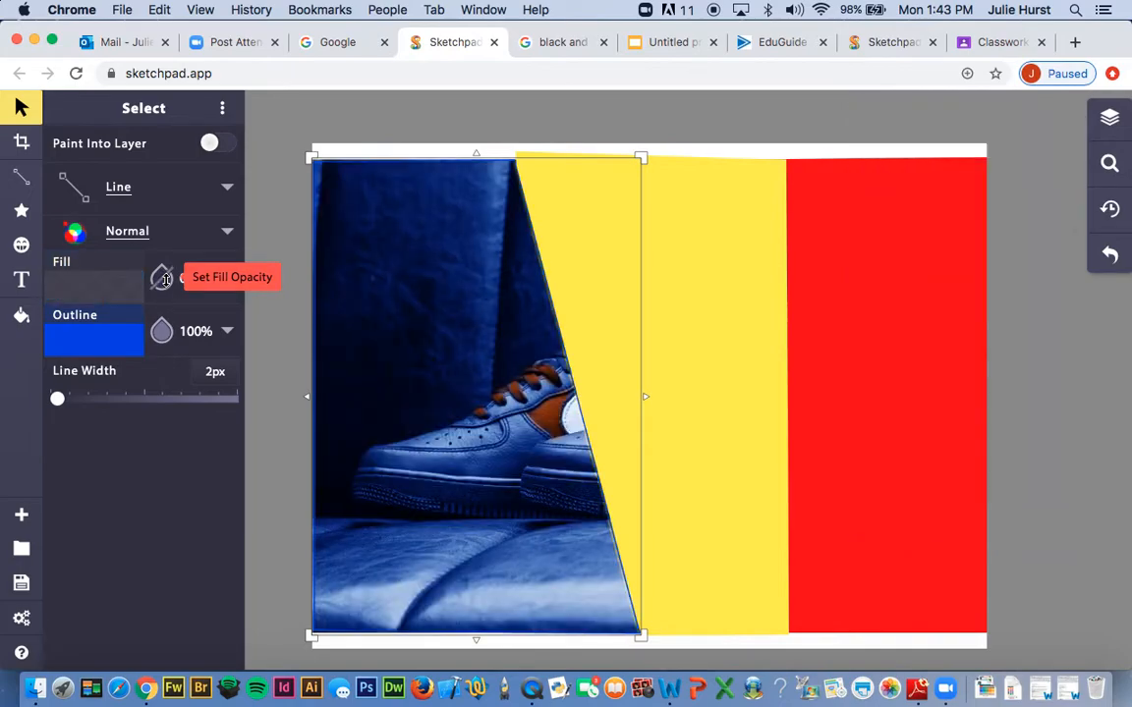
left_click(114, 356)
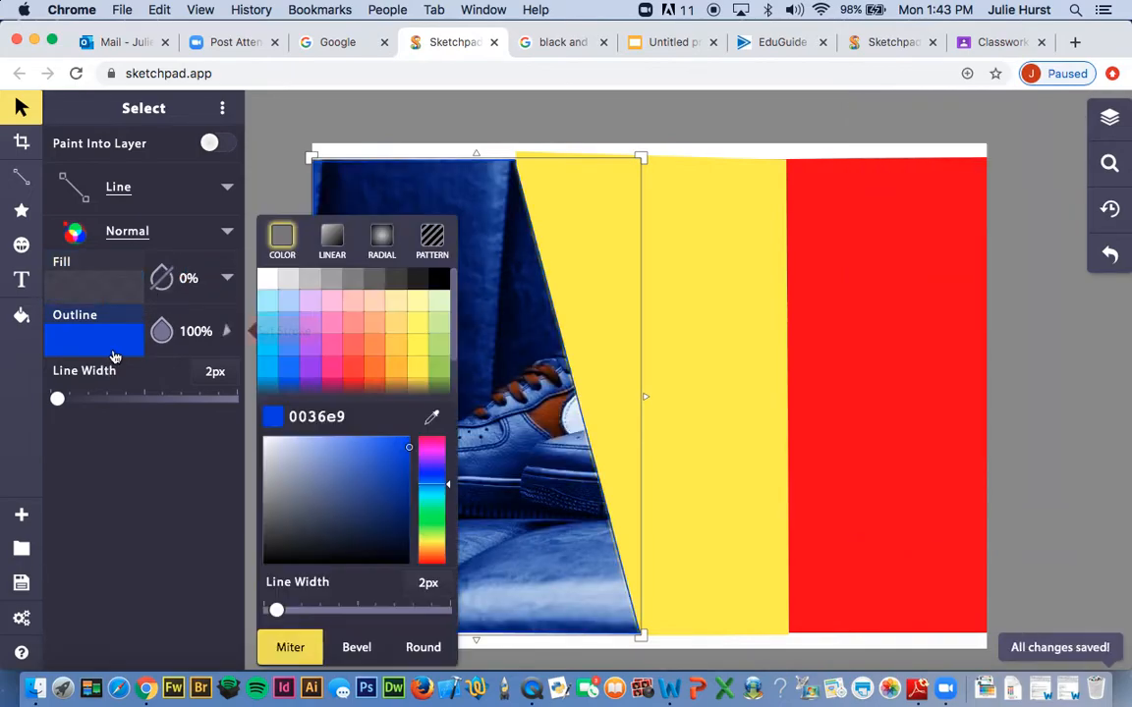
left_click(269, 281)
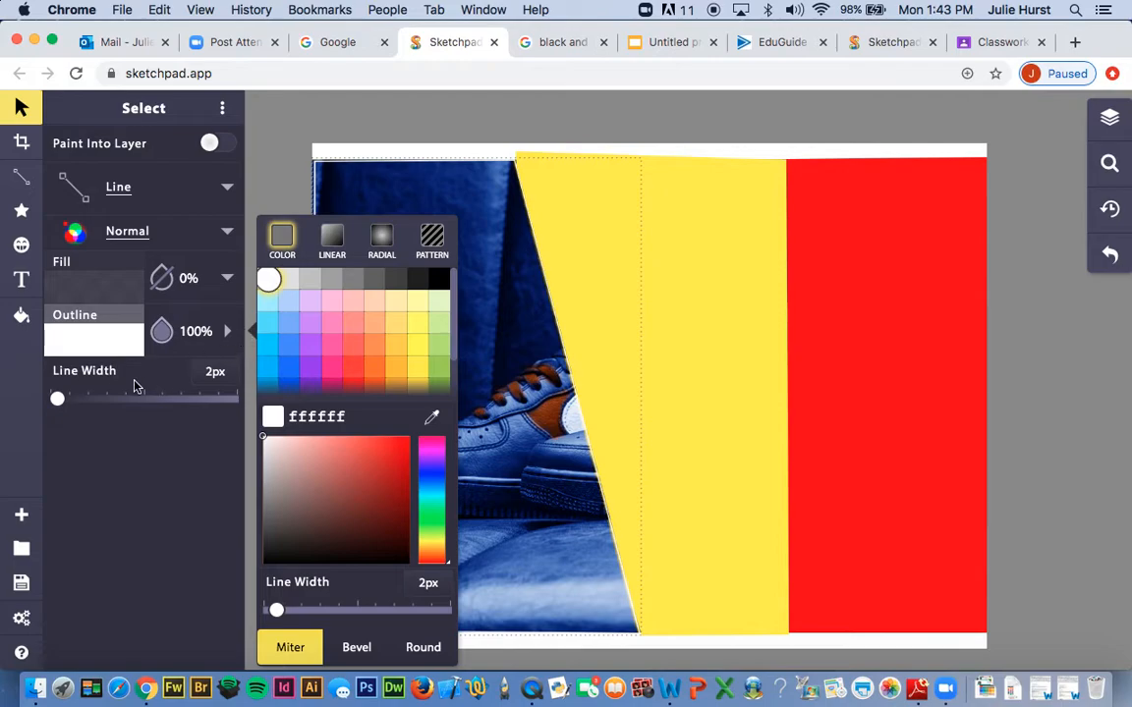
mouse_move(81, 403)
left_mouse_down()
mouse_move(92, 401)
mouse_move(77, 401)
left_mouse_up()
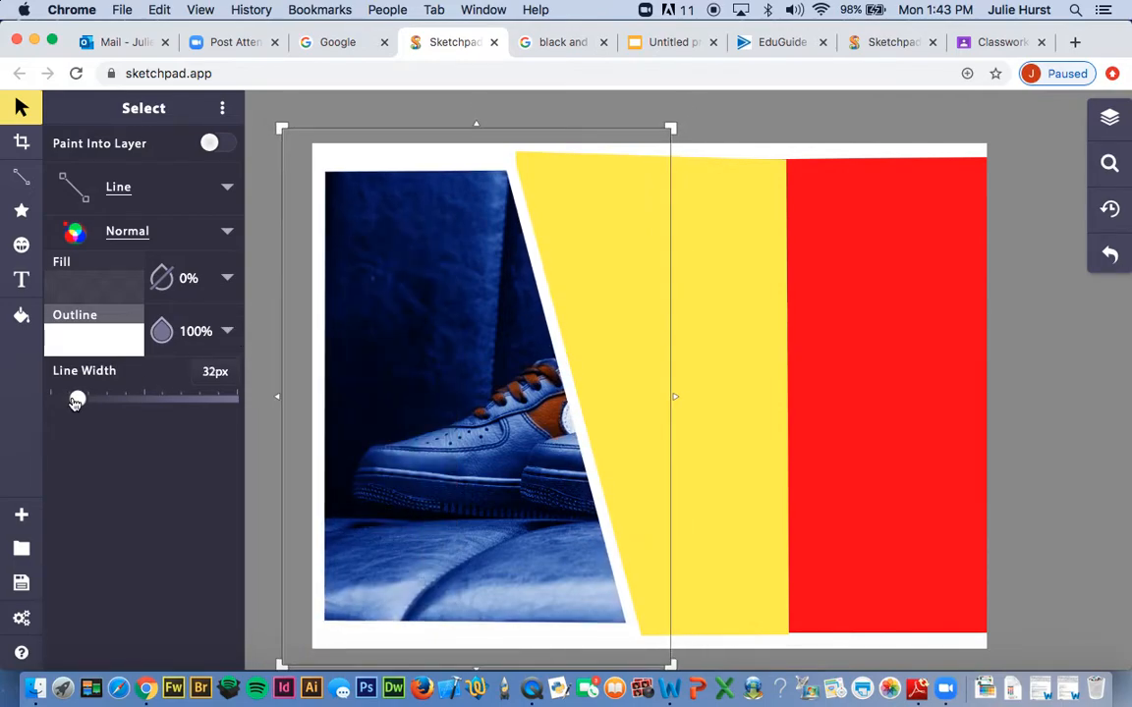
Select the upper Red layer, set its fill opacity to 0% and give it a white outline 40px wide
left_click(1110, 119)
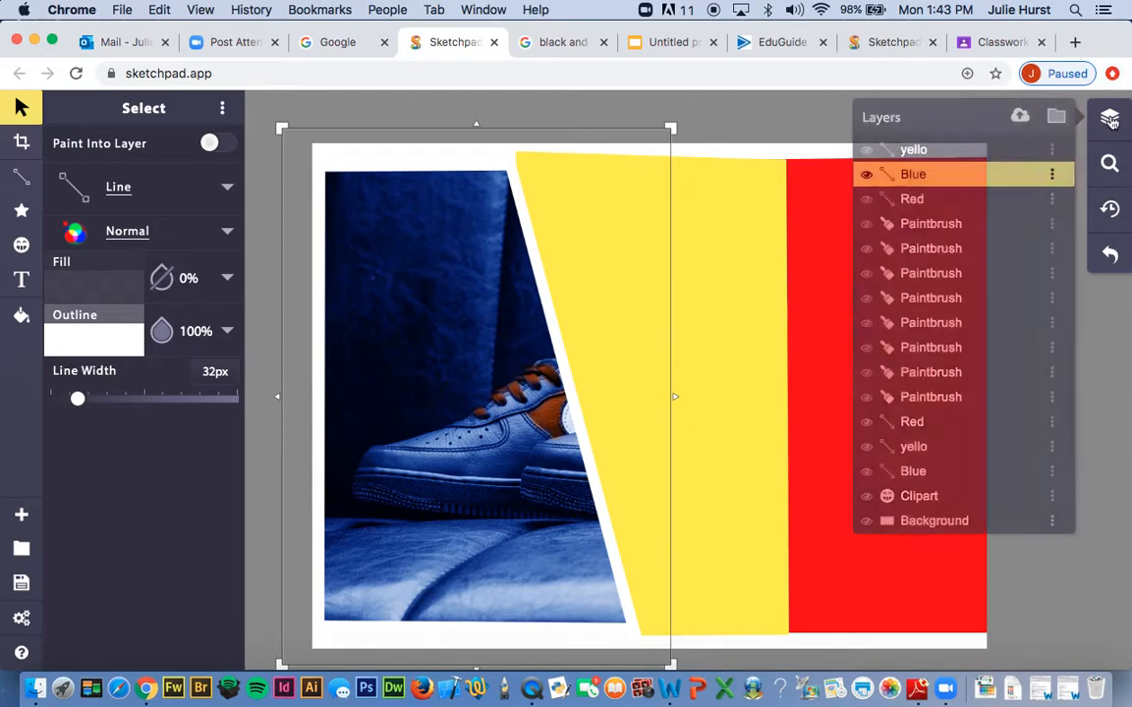
left_click(915, 201)
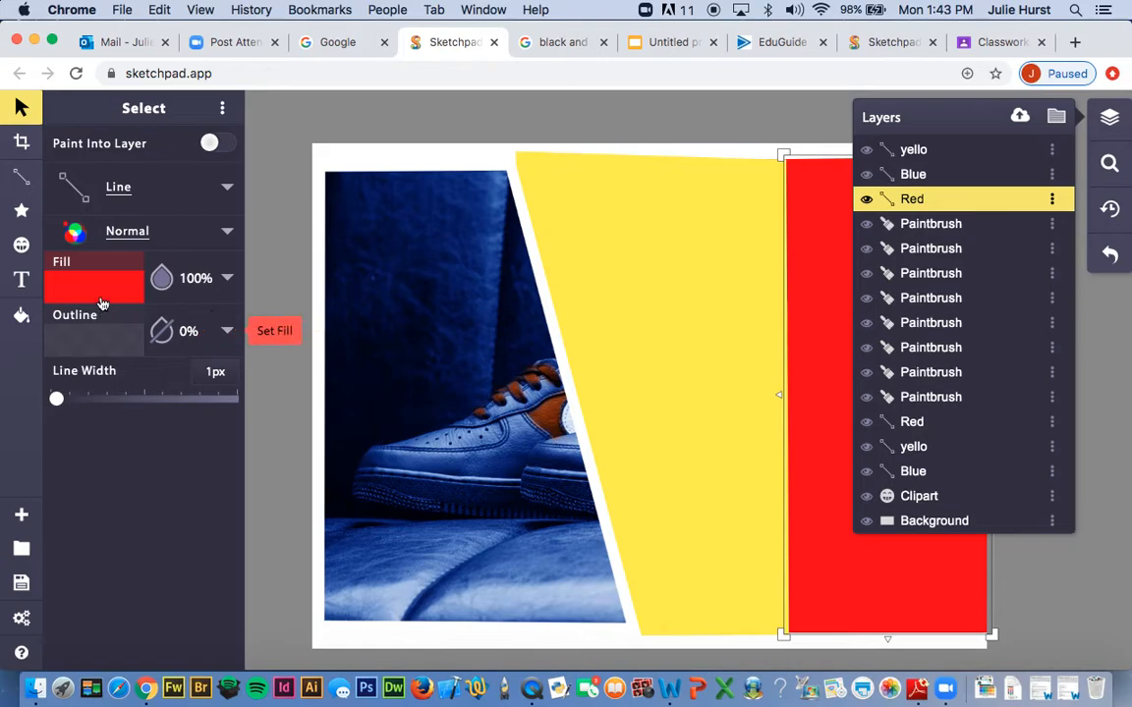
left_click(158, 278)
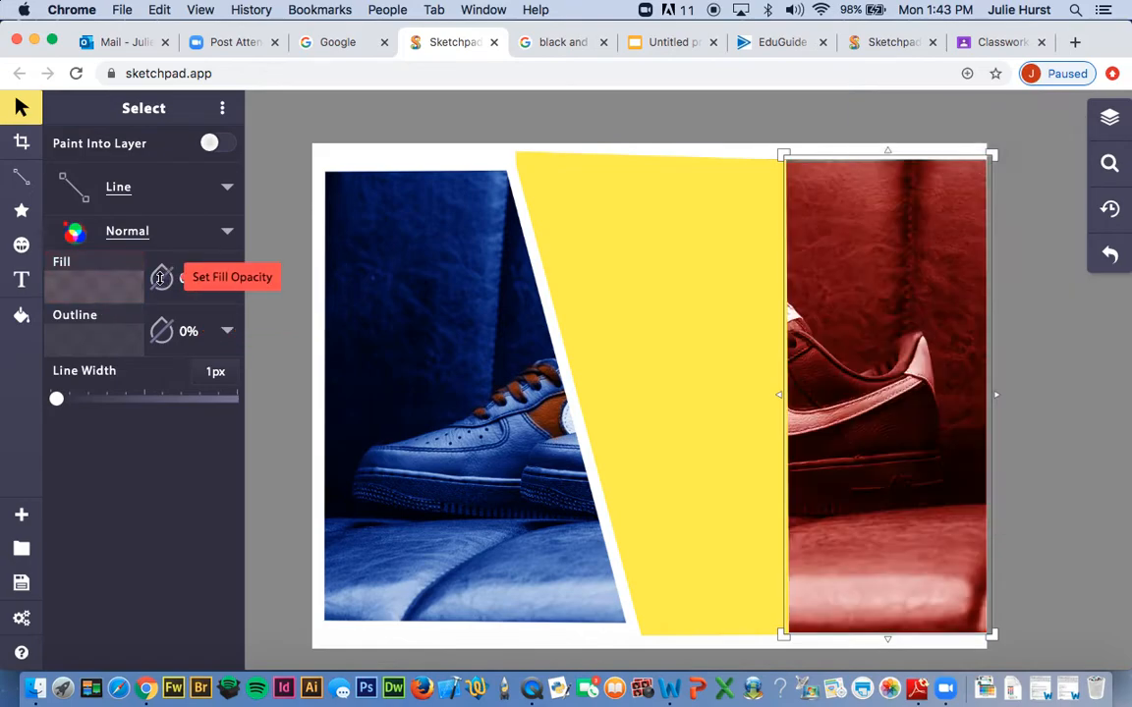
left_click(122, 345)
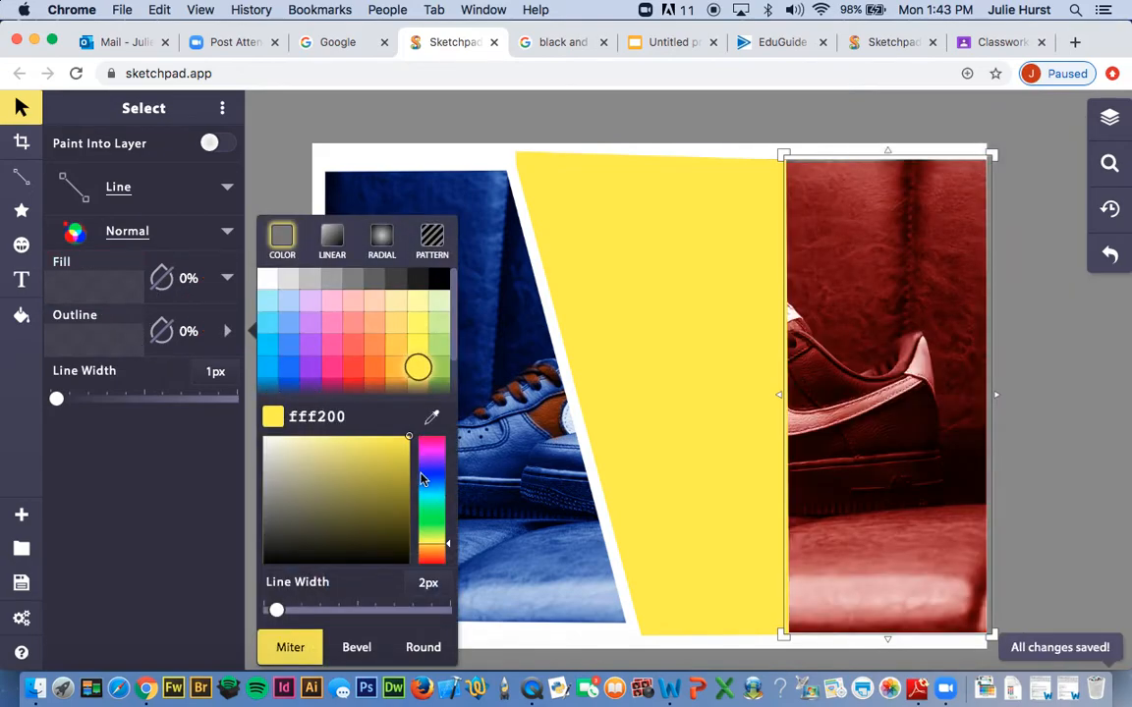
left_click(269, 282)
left_click_drag(92, 403, 85, 397)
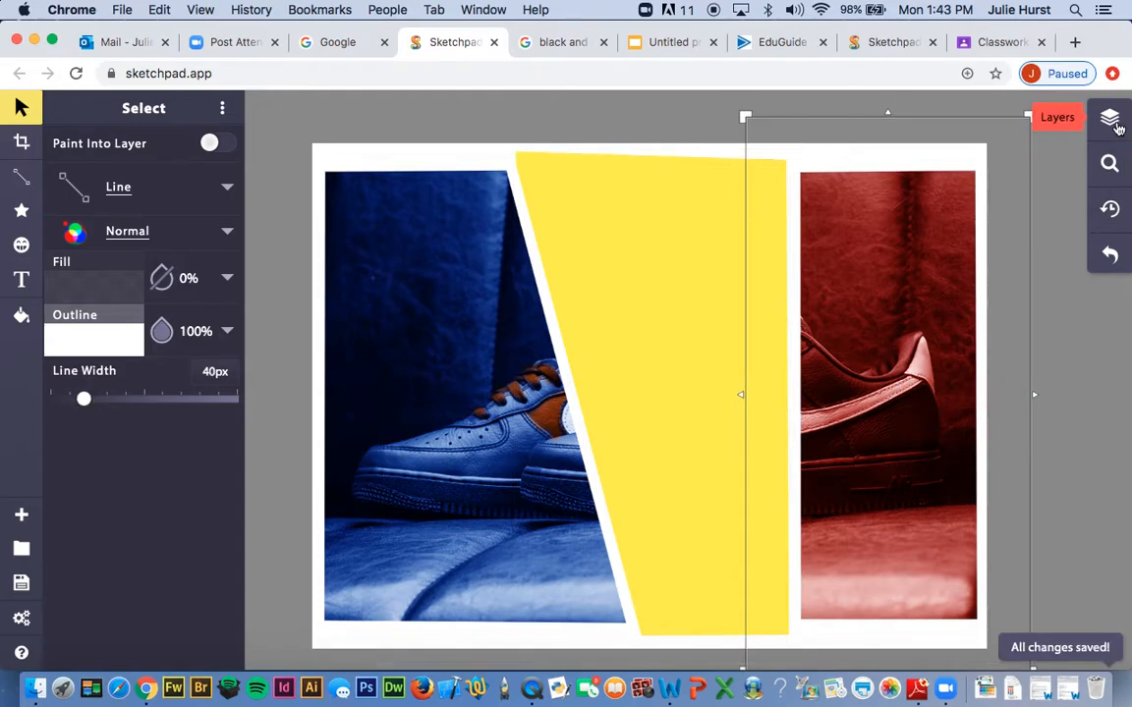
Turn the upper yello layer into an unfilled shape with a fully opaque white outline 29px wide, and deselect it
left_click(1111, 120)
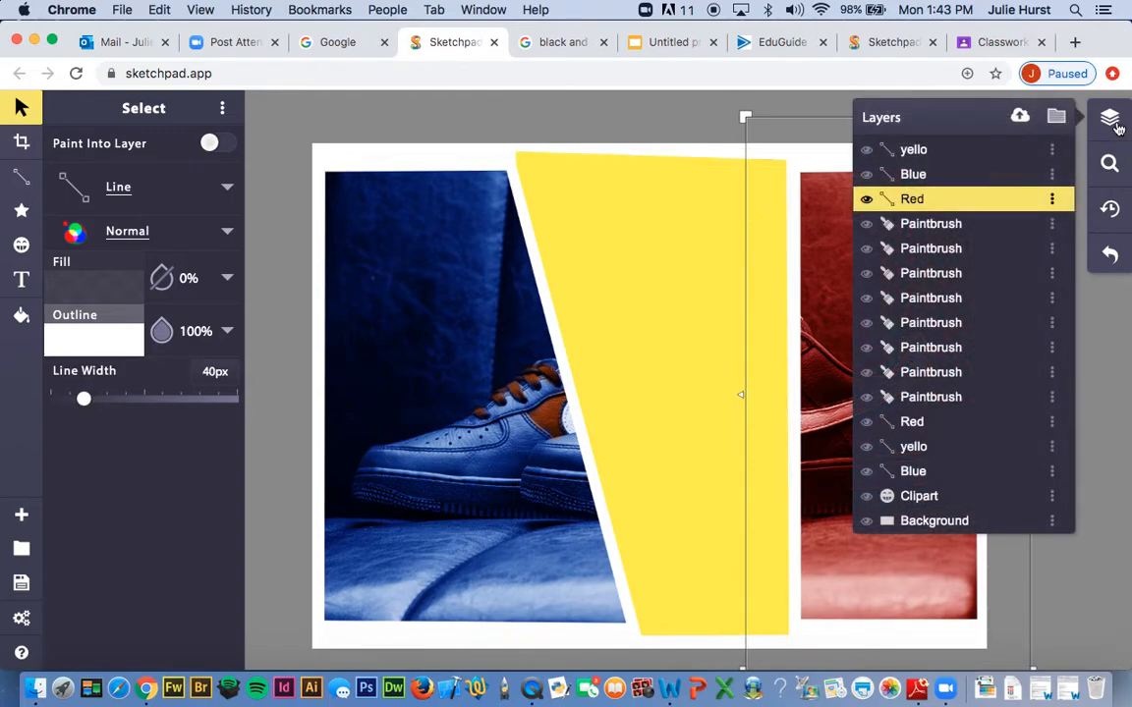
left_click(993, 154)
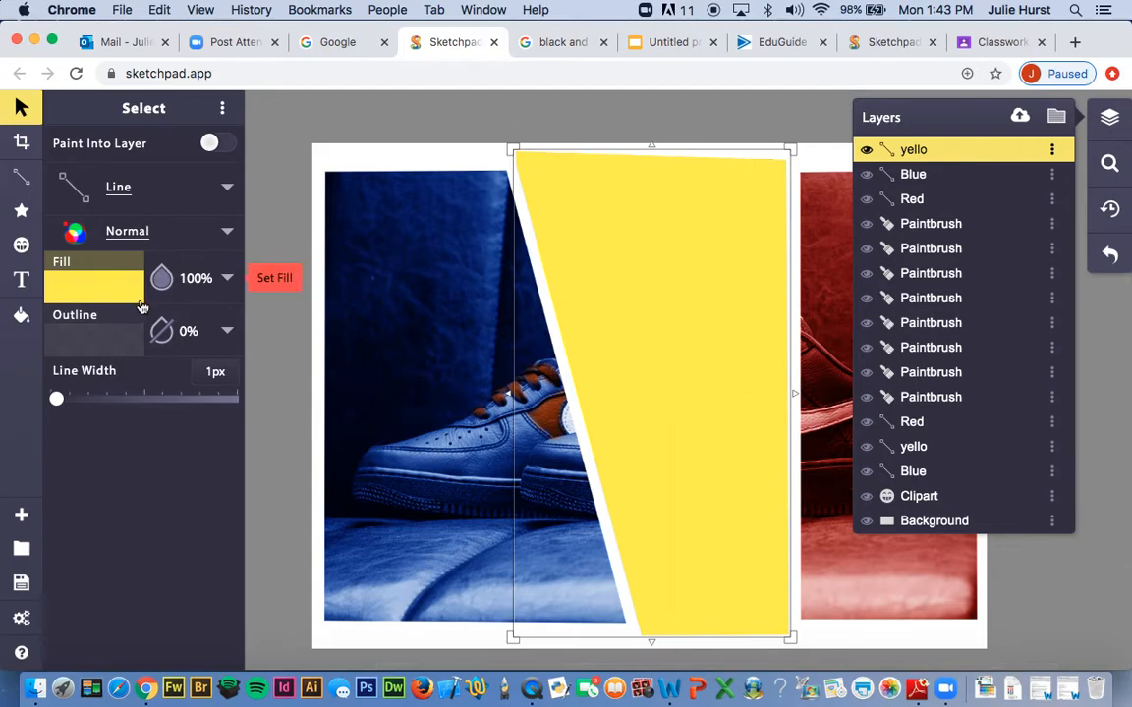
left_click(163, 278)
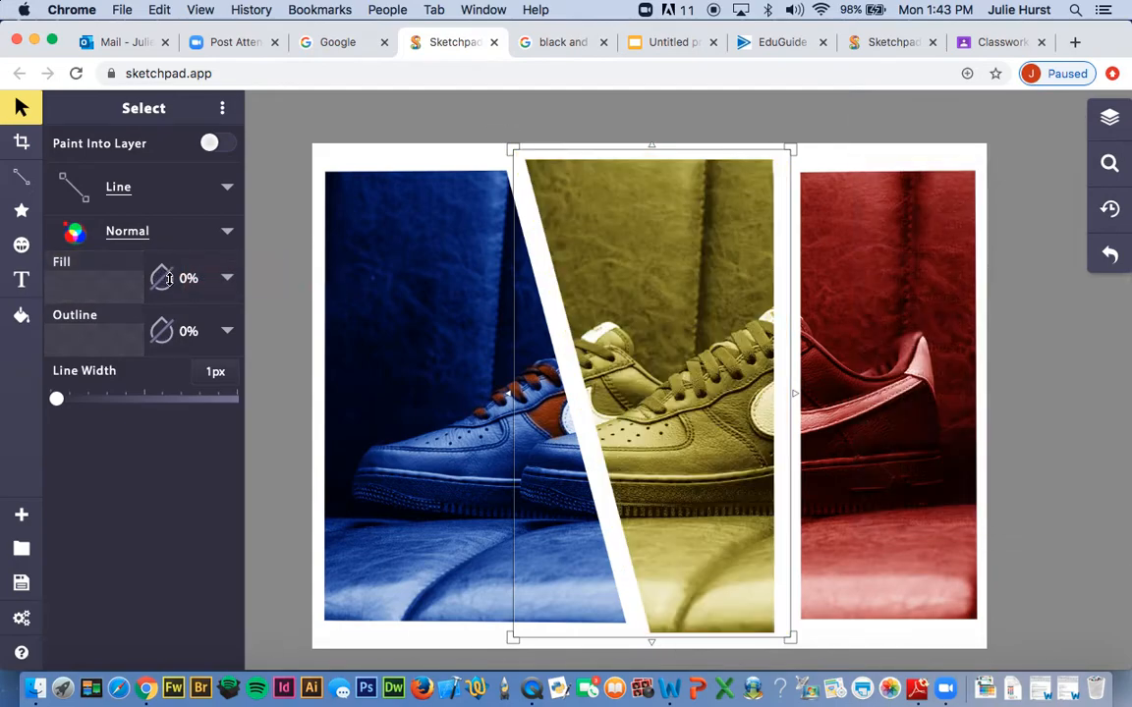
left_click(163, 332)
left_click(88, 339)
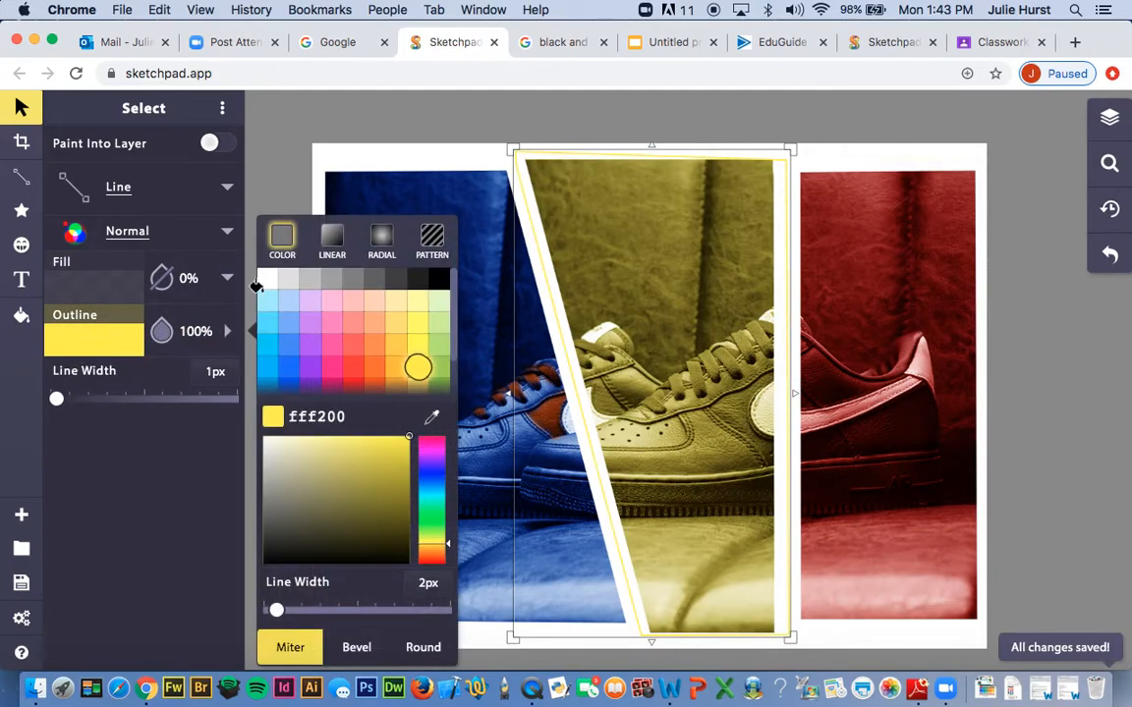
left_click(268, 281)
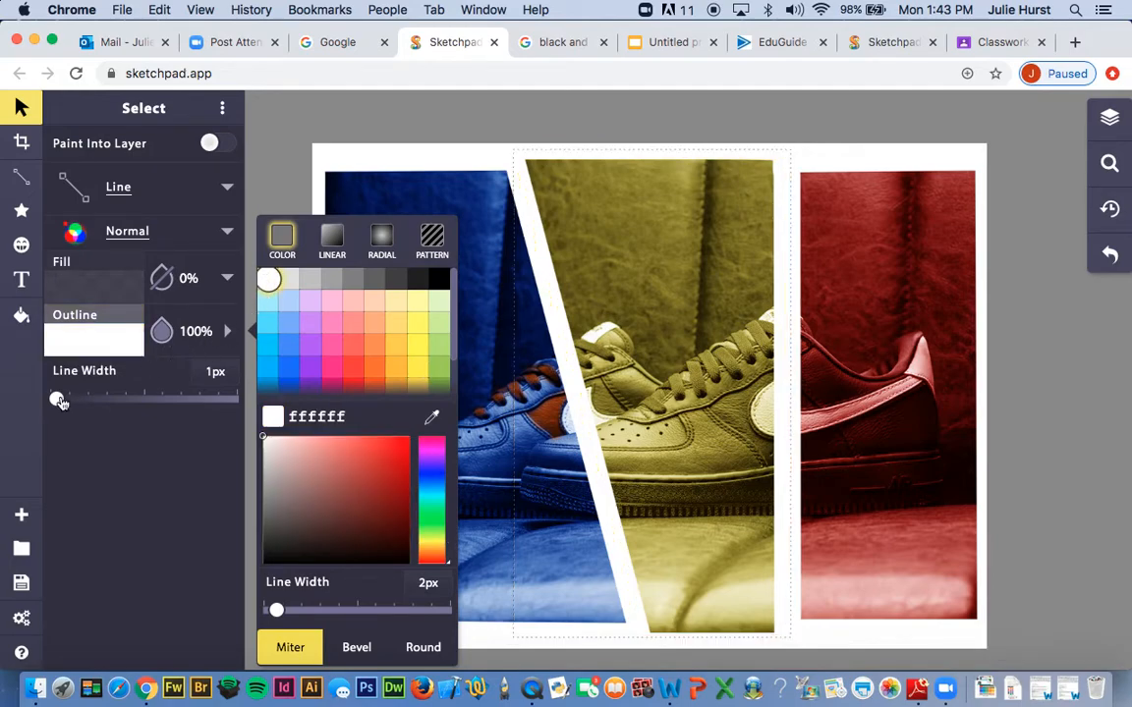
left_click_drag(57, 400, 75, 401)
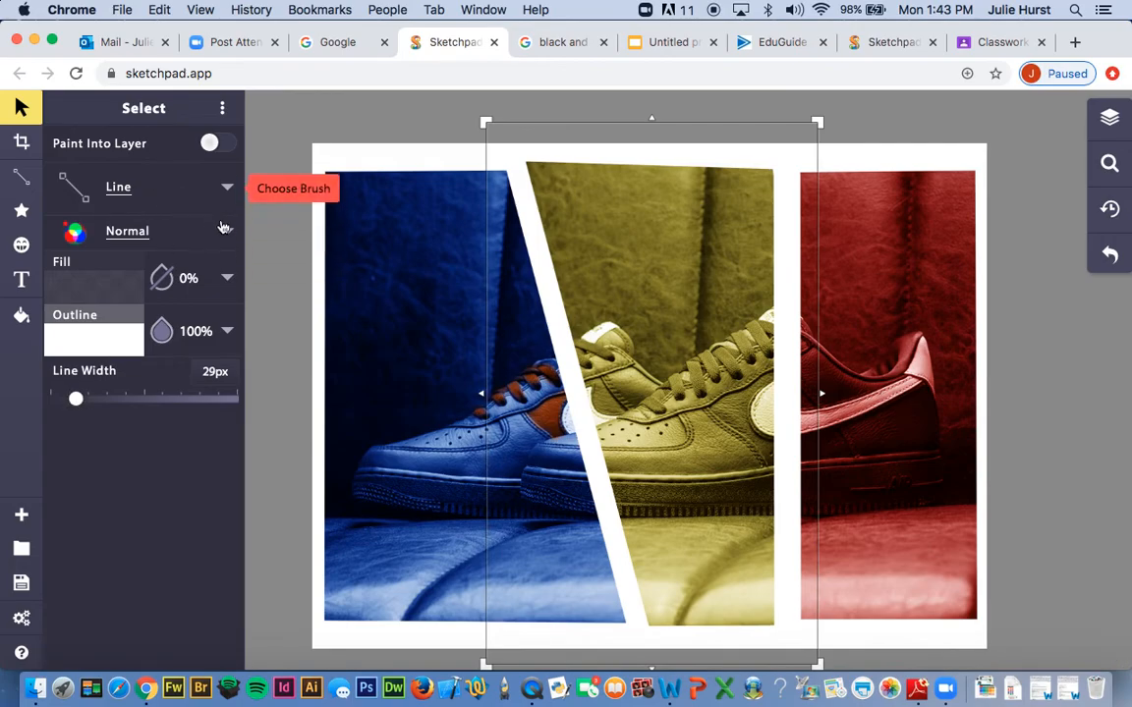
left_click(261, 234)
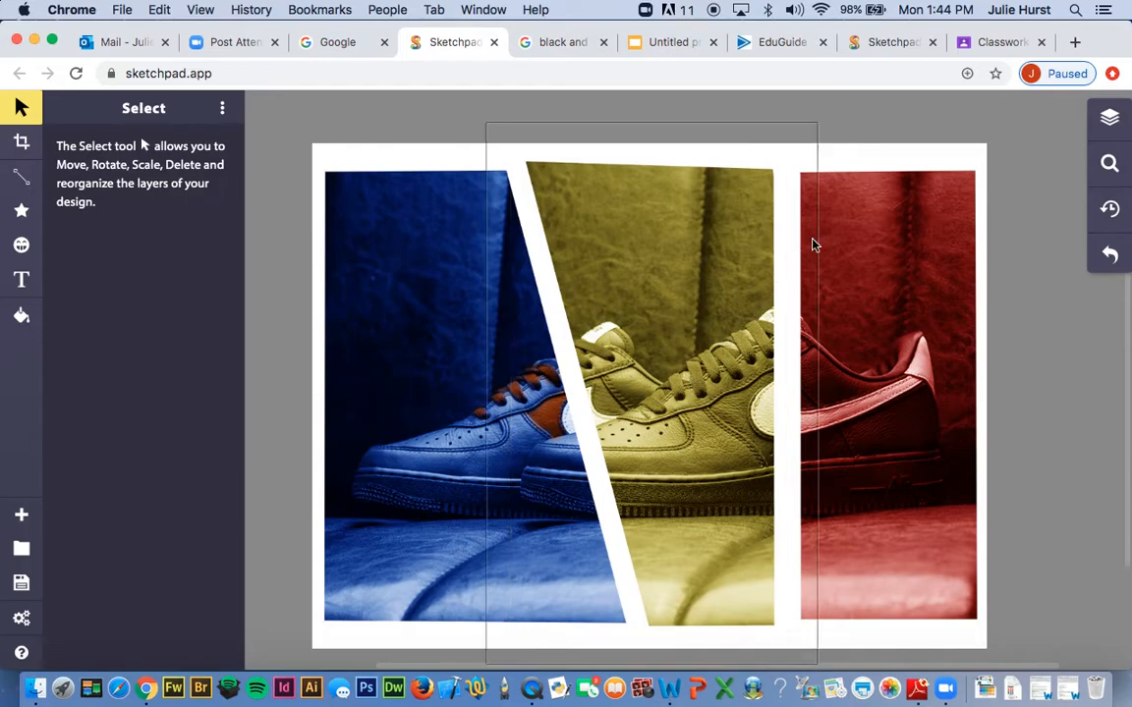
Switch to the other open Sketchpad document to view the three-panel sneaker example
left_click(892, 44)
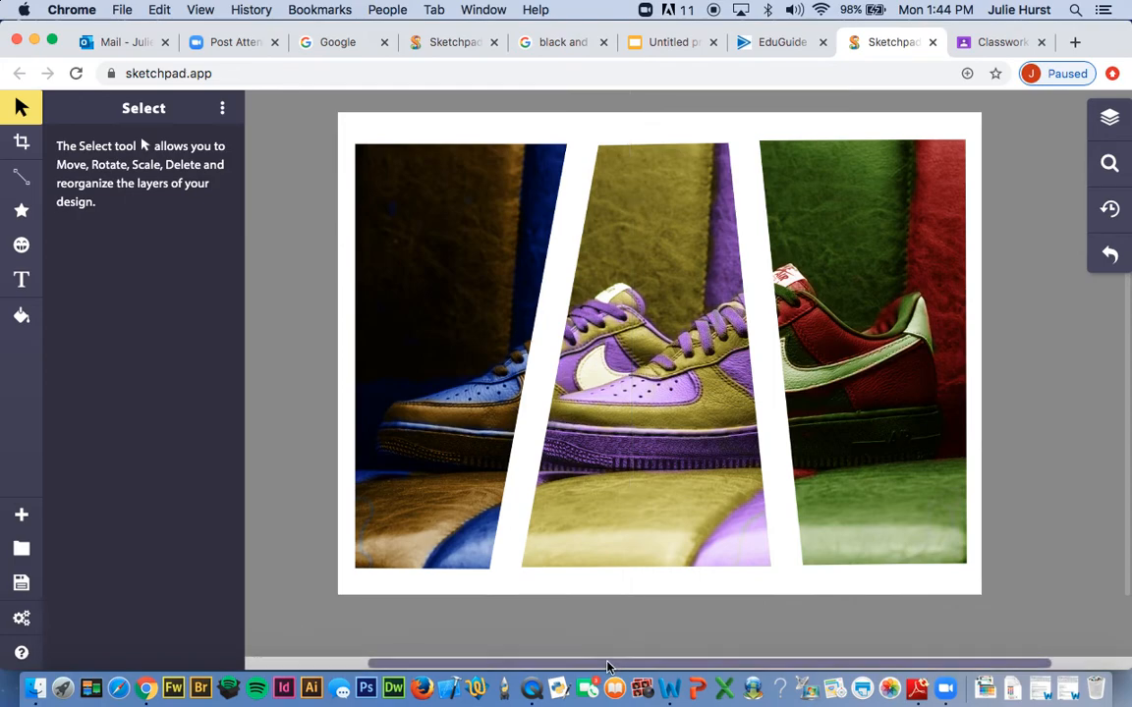
left_click(531, 691)
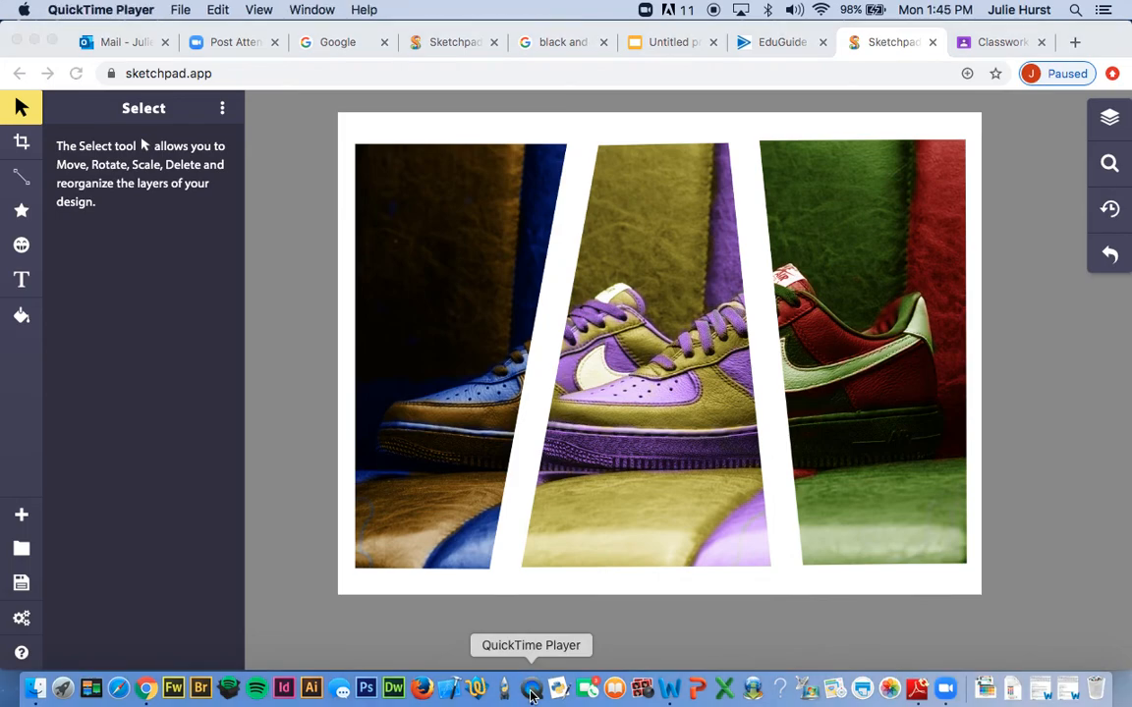
right_click(532, 693)
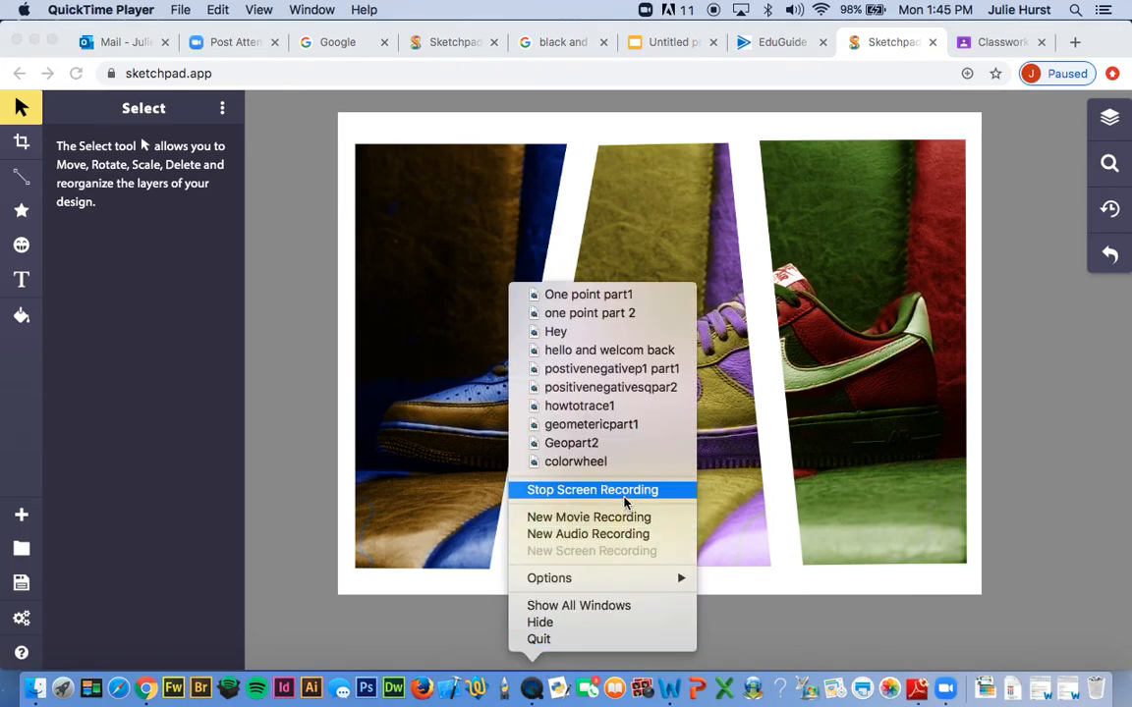